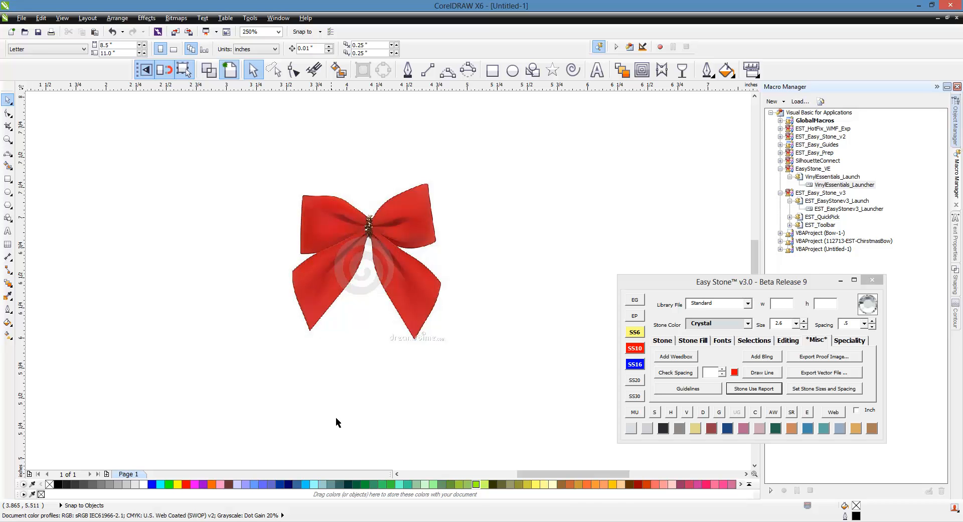
Resize the bow image with Set Size, using the span between the two tails' outer corners as reference and a width of 6 inches.
{"action": "left_click", "coordinate": [723, 291]}
{"action": "left_click", "coordinate": [455, 385]}
{"action": "left_click", "coordinate": [412, 304]}
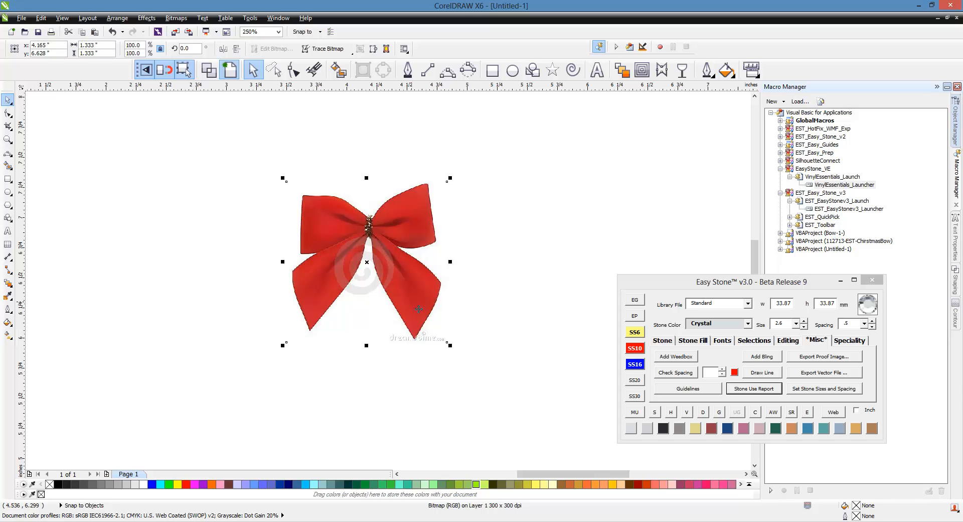
{"action": "left_click", "coordinate": [866, 343]}
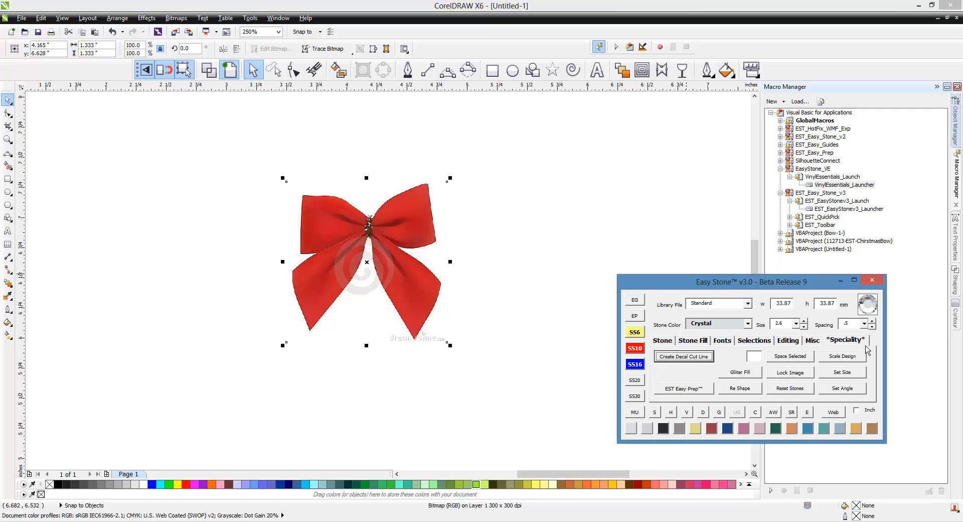
{"action": "left_click", "coordinate": [859, 376]}
{"action": "left_click", "coordinate": [293, 270]}
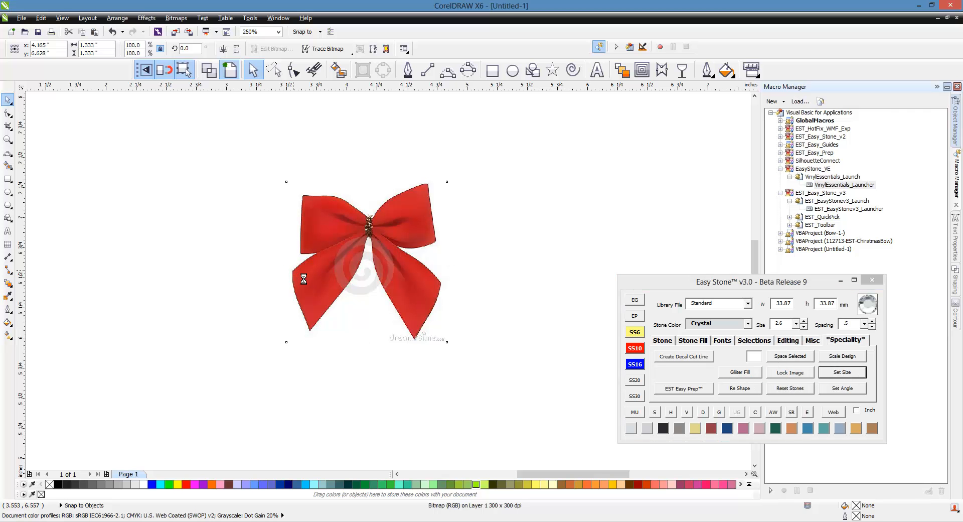
{"action": "left_click", "coordinate": [441, 283]}
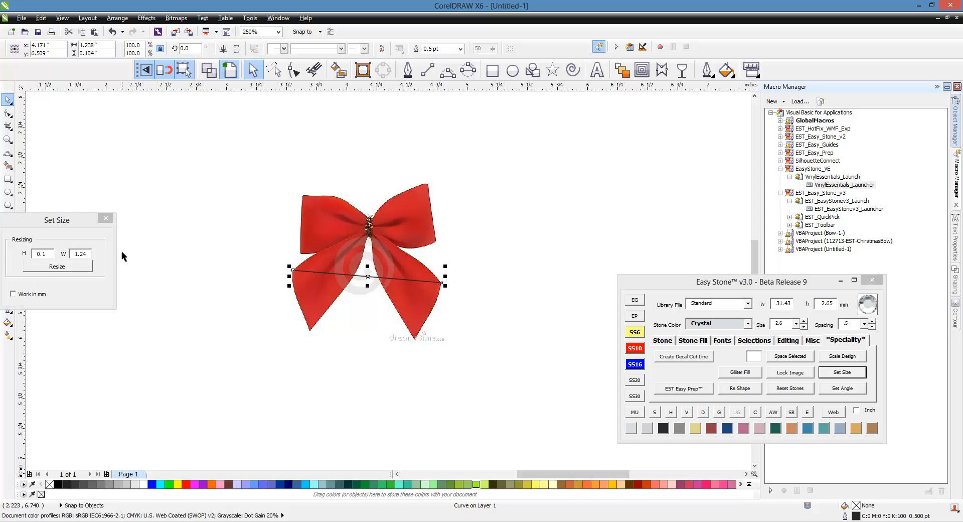
{"action": "left_click", "coordinate": [92, 254]}
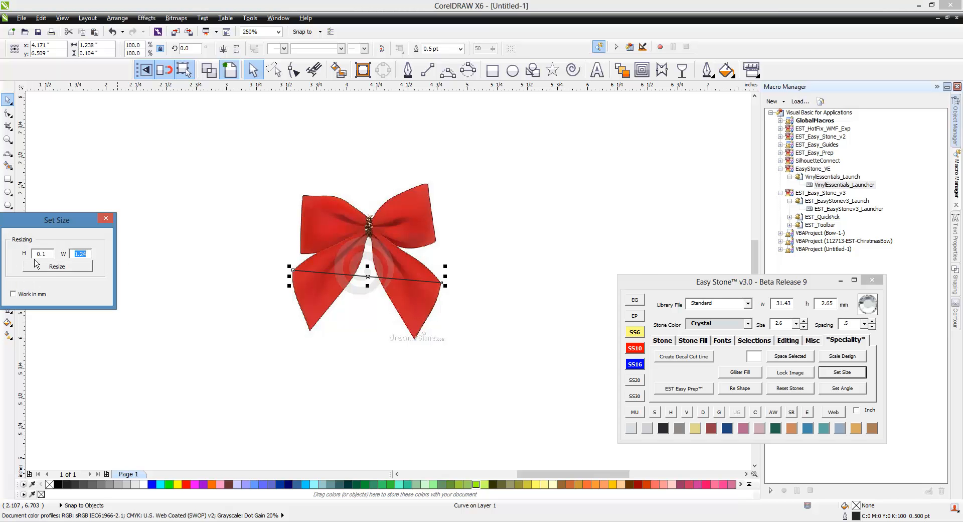
{"action": "type", "text": "6"}
{"action": "left_click", "coordinate": [71, 270]}
{"action": "scroll", "coordinate": [461, 268], "scroll_direction": "down", "scroll_amount": 2}
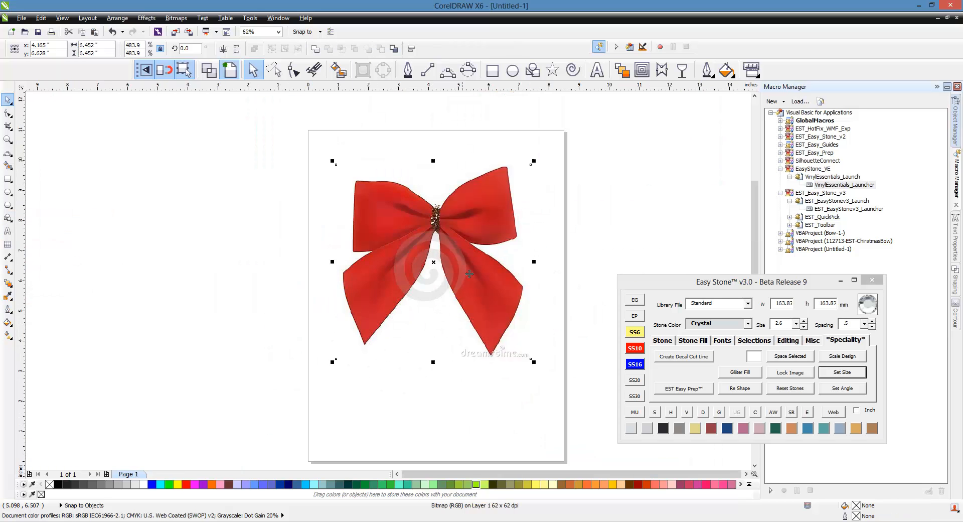
Move the bow image down about 0.5 inch on the page and lock it in place.
{"action": "left_click_drag", "start_coordinate": [470, 273], "coordinate": [469, 288]}
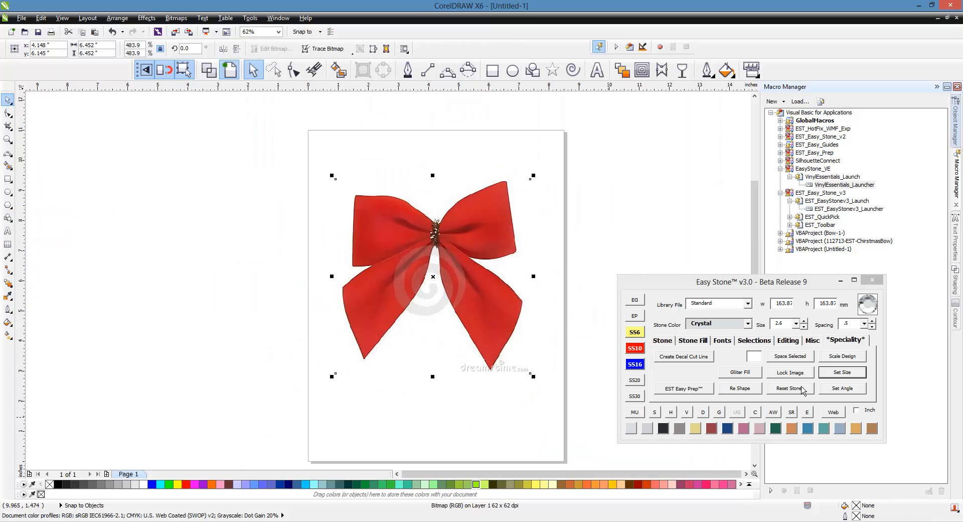
{"action": "left_click", "coordinate": [803, 376]}
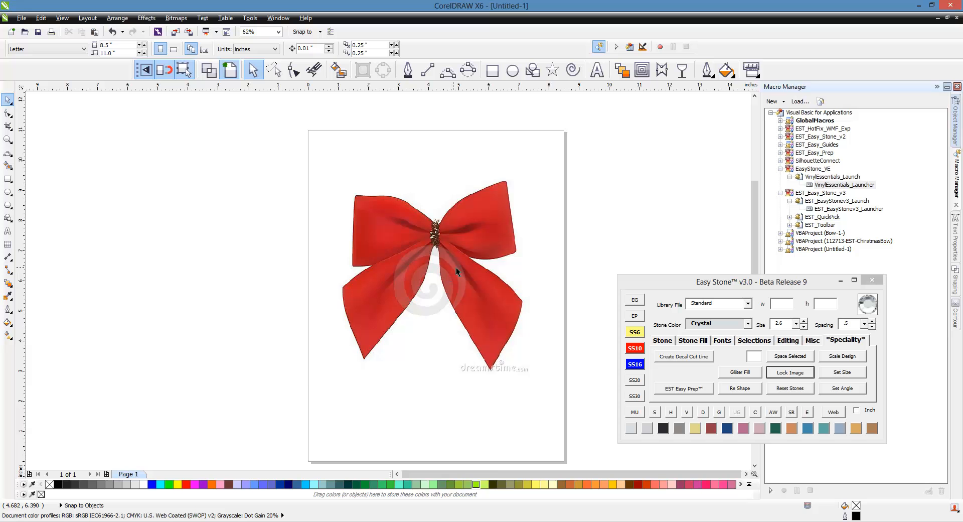
{"action": "scroll", "coordinate": [512, 218], "scroll_direction": "up", "scroll_amount": 2}
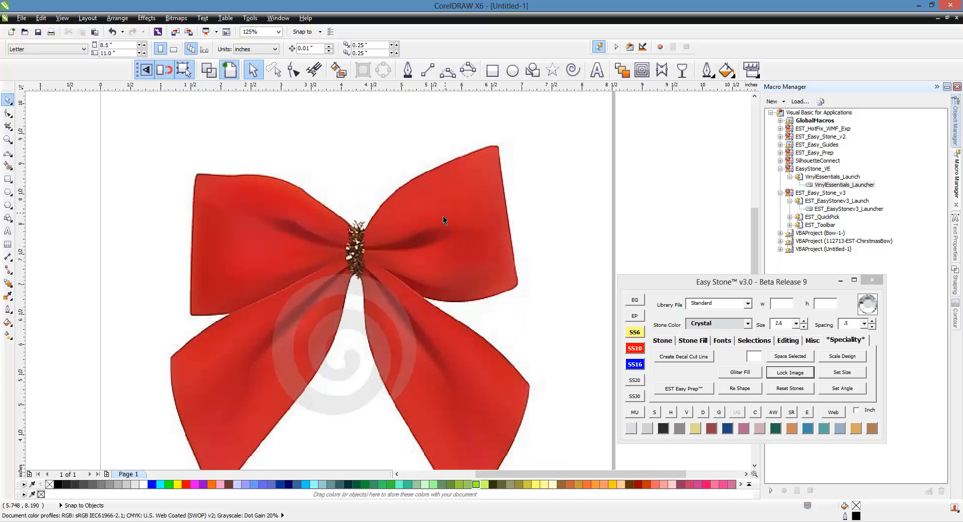
{"action": "scroll", "coordinate": [444, 219], "scroll_direction": "down", "scroll_amount": 2}
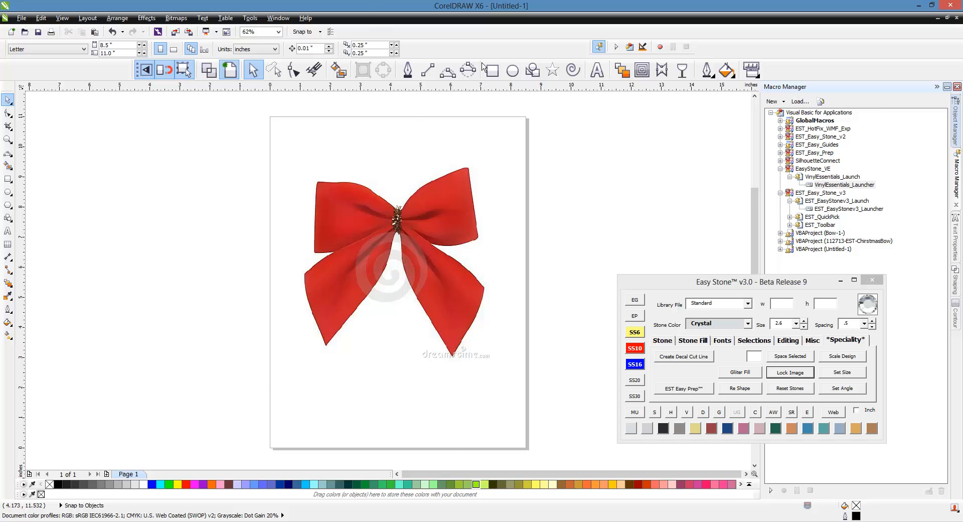
Trace the bow's upper-right loop with 3-point curves along its outer, lower and upper edges, ending at the center knot.
{"action": "left_click", "coordinate": [447, 70]}
{"action": "scroll", "coordinate": [506, 173], "scroll_direction": "up", "scroll_amount": 2}
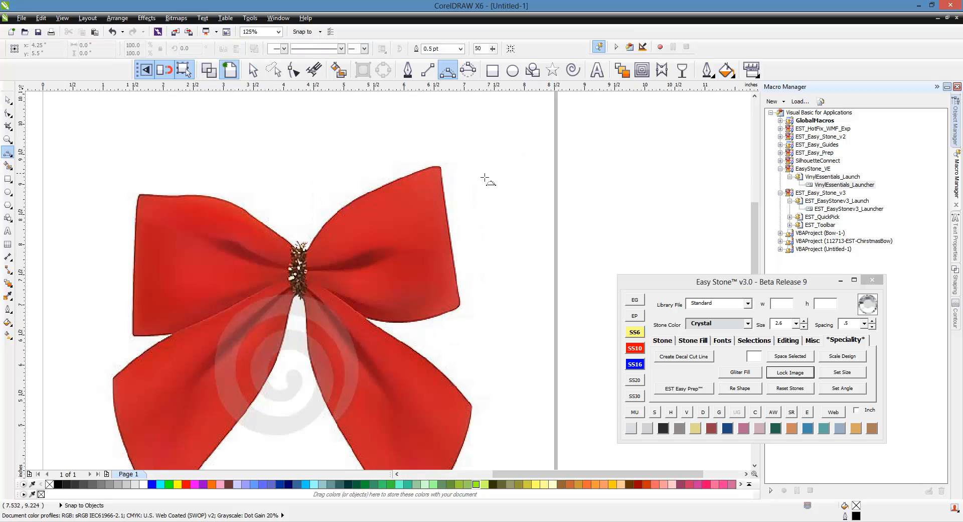
{"action": "left_click", "coordinate": [442, 169]}
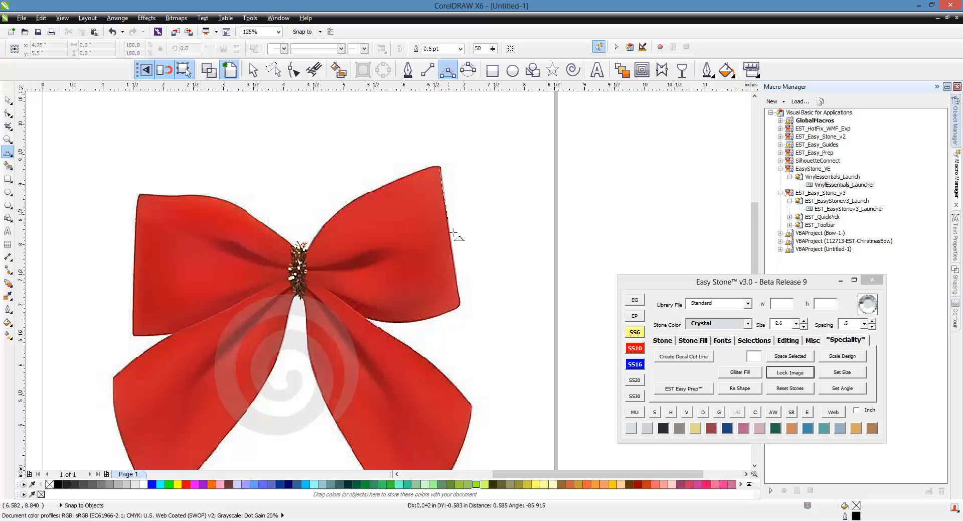
{"action": "left_click", "coordinate": [463, 312]}
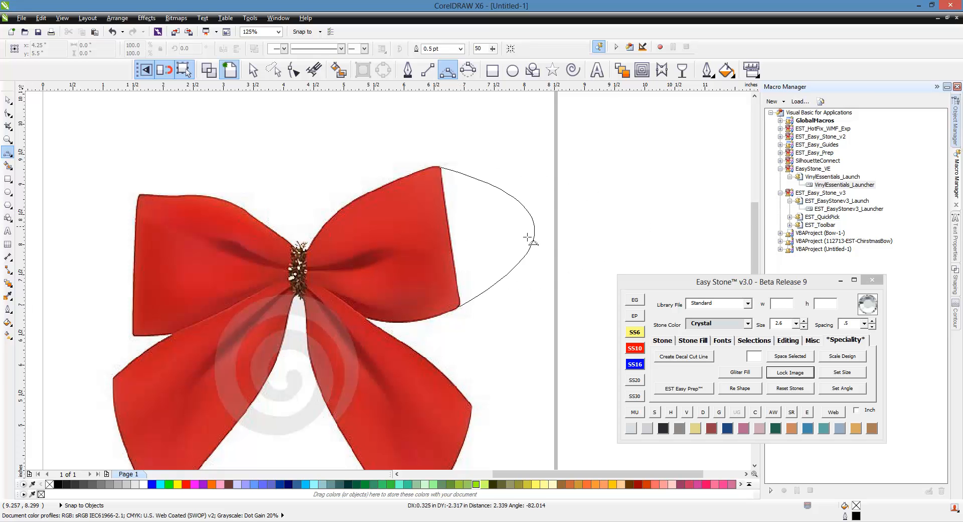
{"action": "left_click", "coordinate": [454, 237]}
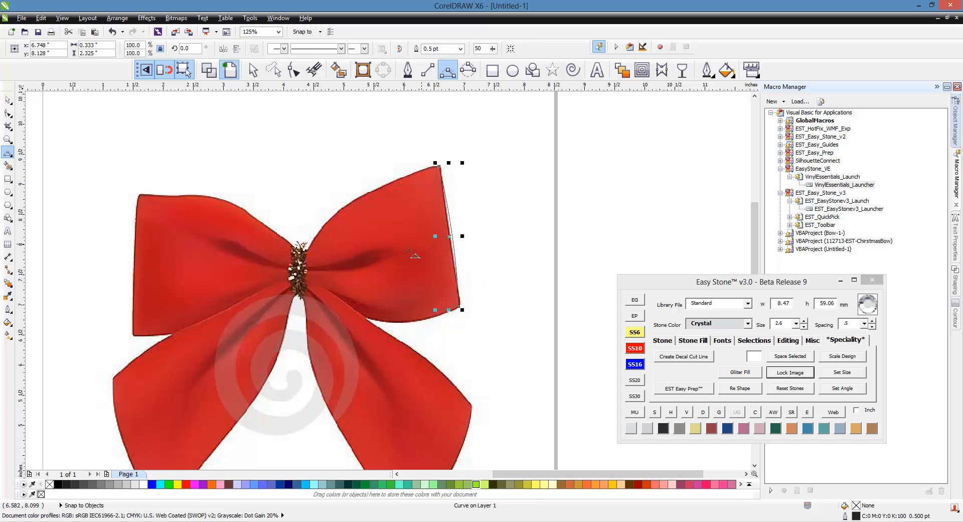
{"action": "left_click_drag", "start_coordinate": [459, 306], "coordinate": [300, 287]}
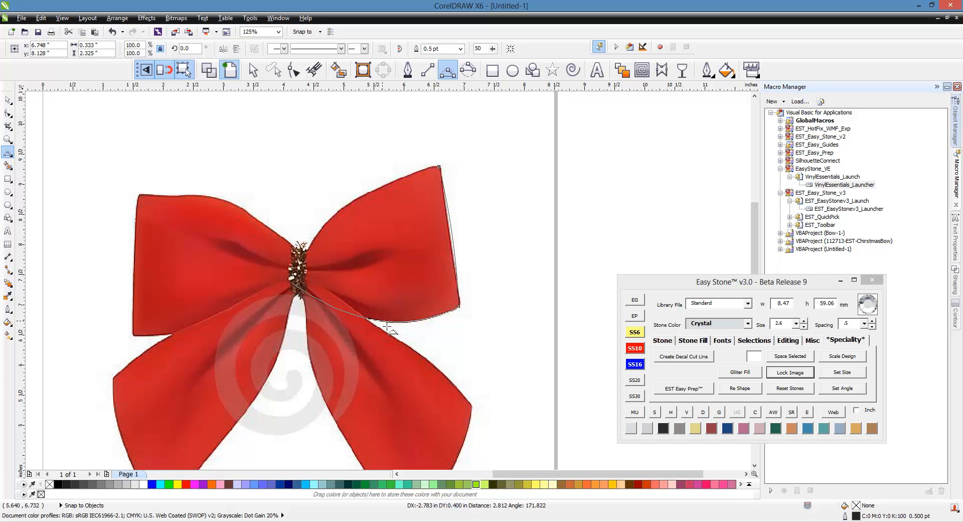
{"action": "left_click", "coordinate": [336, 316]}
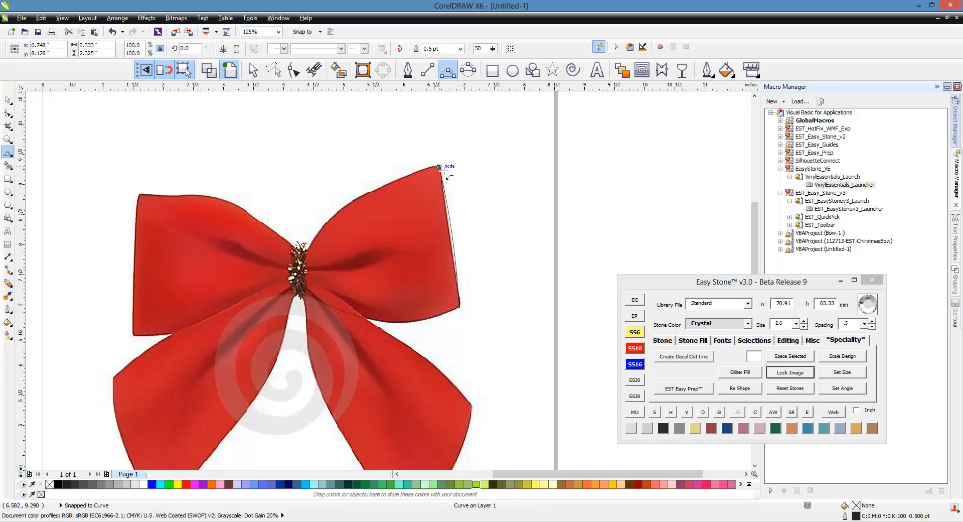
{"action": "left_click_drag", "start_coordinate": [441, 168], "coordinate": [299, 258]}
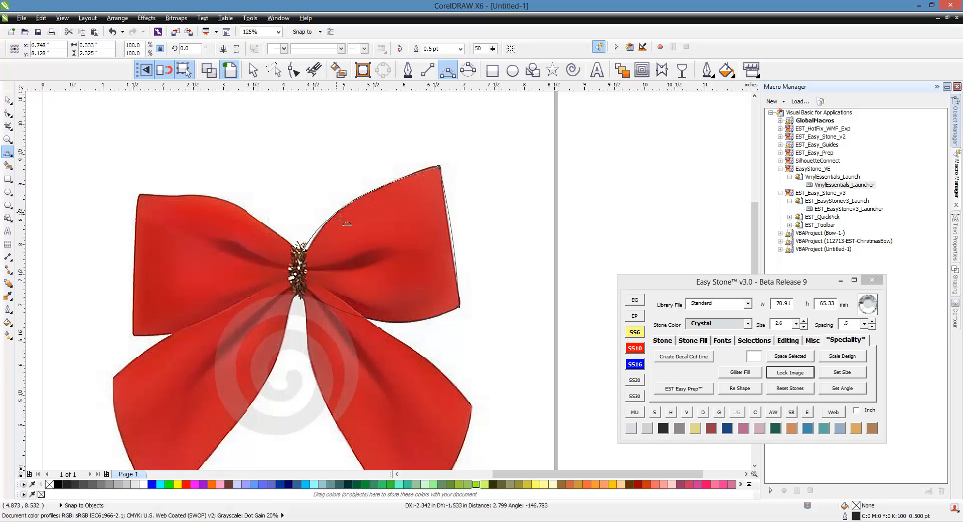
{"action": "left_click", "coordinate": [353, 246]}
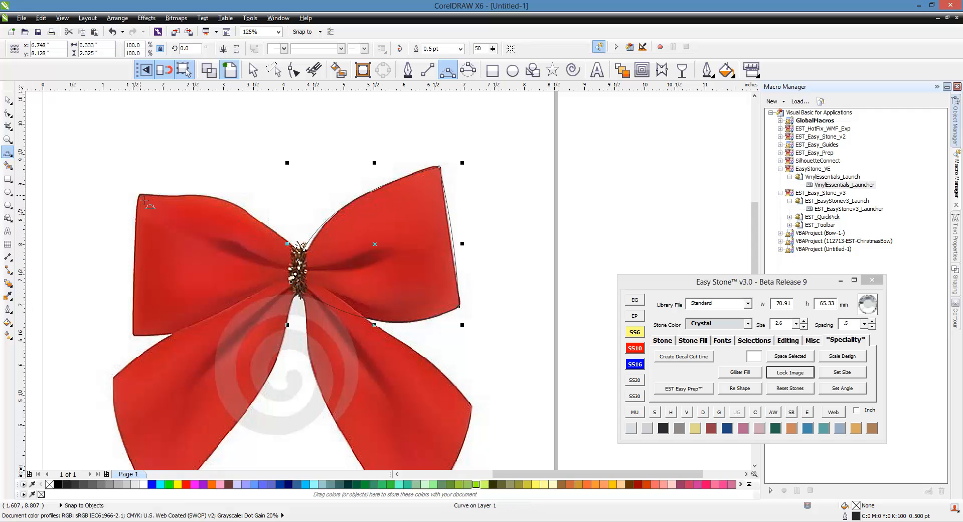
Trace the bow's upper-left loop with connected 3-point curves along its upper, outer and lower edges, ending at the center knot.
{"action": "left_click_drag", "start_coordinate": [141, 196], "coordinate": [308, 261]}
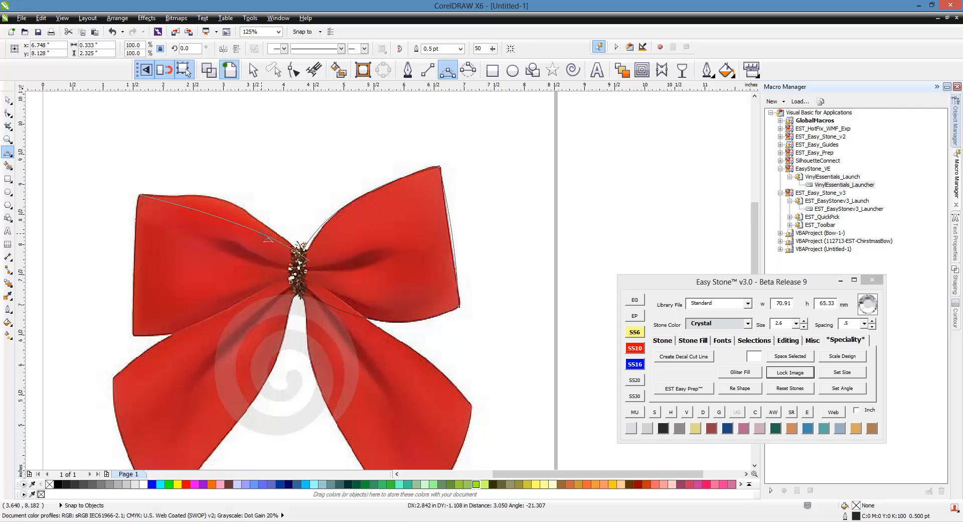
{"action": "left_click", "coordinate": [215, 197]}
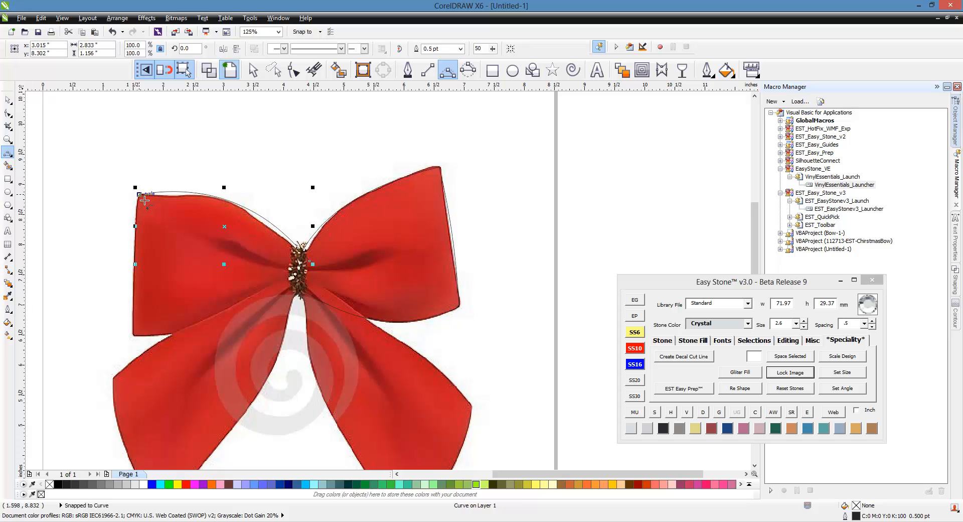
{"action": "left_click_drag", "start_coordinate": [145, 200], "coordinate": [132, 335]}
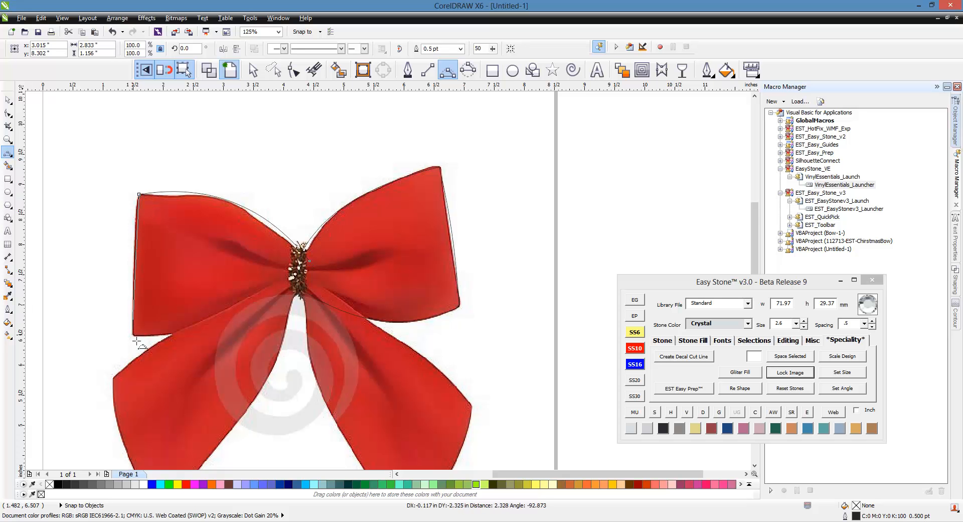
{"action": "left_click", "coordinate": [136, 273]}
{"action": "scroll", "coordinate": [369, 227], "scroll_direction": "down", "scroll_amount": 2}
{"action": "scroll", "coordinate": [312, 281], "scroll_direction": "up", "scroll_amount": 2}
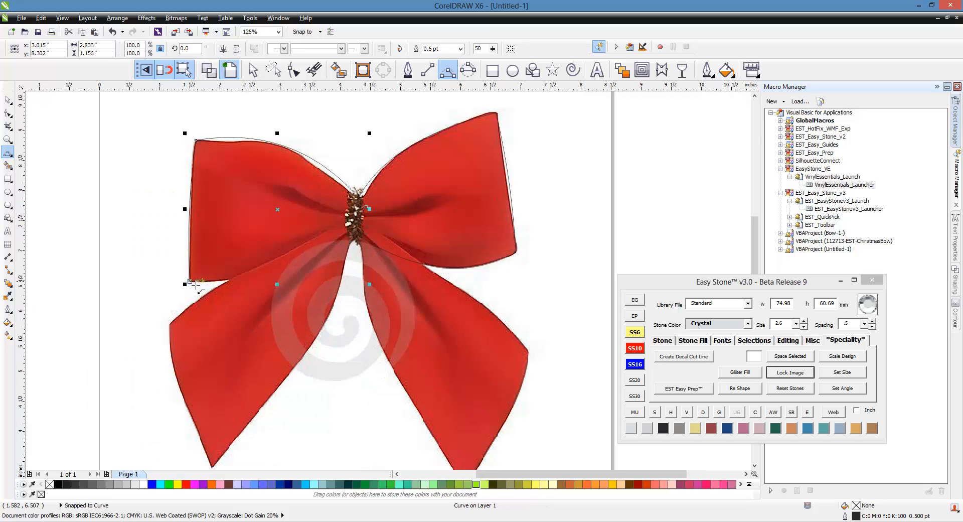
{"action": "left_click_drag", "start_coordinate": [190, 281], "coordinate": [361, 224]}
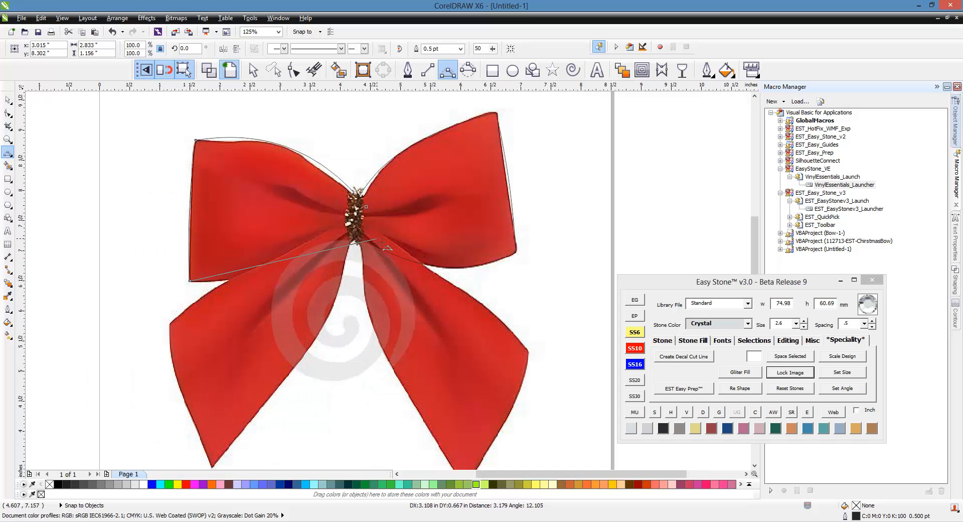
{"action": "left_click", "coordinate": [297, 266]}
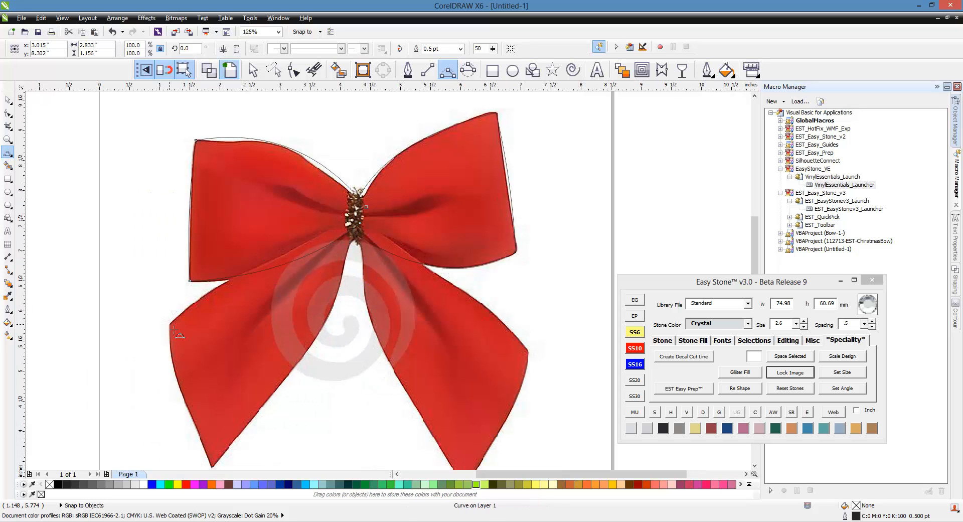
Trace the bow's lower-left tail with connected 3-point curves along its upper, outer and inner edges from the center knot.
{"action": "left_click_drag", "start_coordinate": [171, 324], "coordinate": [349, 225]}
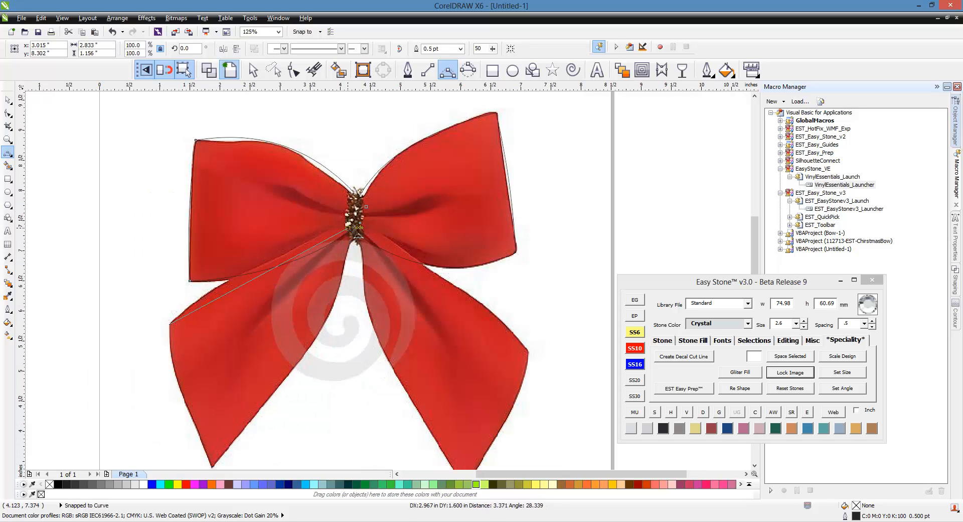
{"action": "left_click", "coordinate": [264, 275]}
{"action": "left_click_drag", "start_coordinate": [166, 326], "coordinate": [198, 342]}
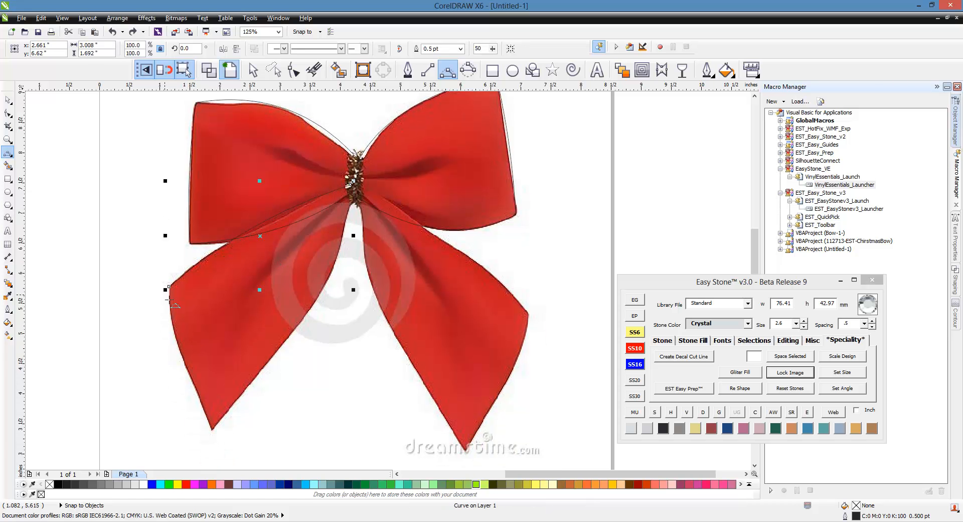
{"action": "left_click_drag", "start_coordinate": [169, 286], "coordinate": [350, 184]}
{"action": "left_click", "coordinate": [183, 358]}
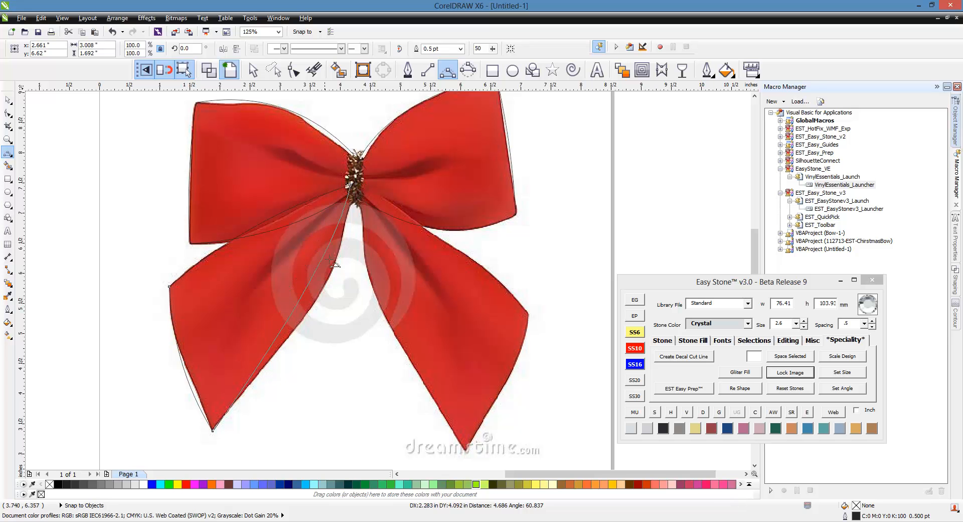
{"action": "left_click", "coordinate": [326, 289]}
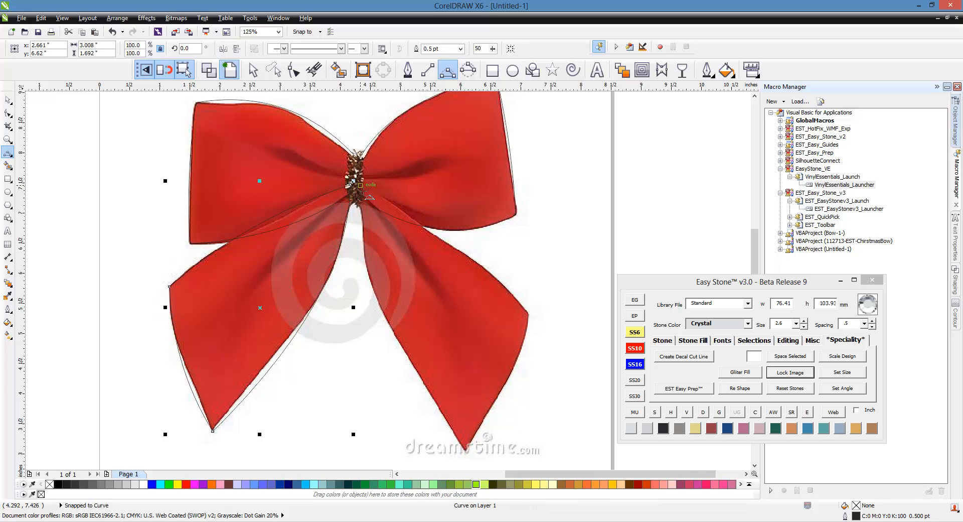
Trace the bow's lower-right tail with connected 3-point curves along its inner, outer and upper edges, closing at the center knot.
{"action": "left_click_drag", "start_coordinate": [359, 187], "coordinate": [471, 454]}
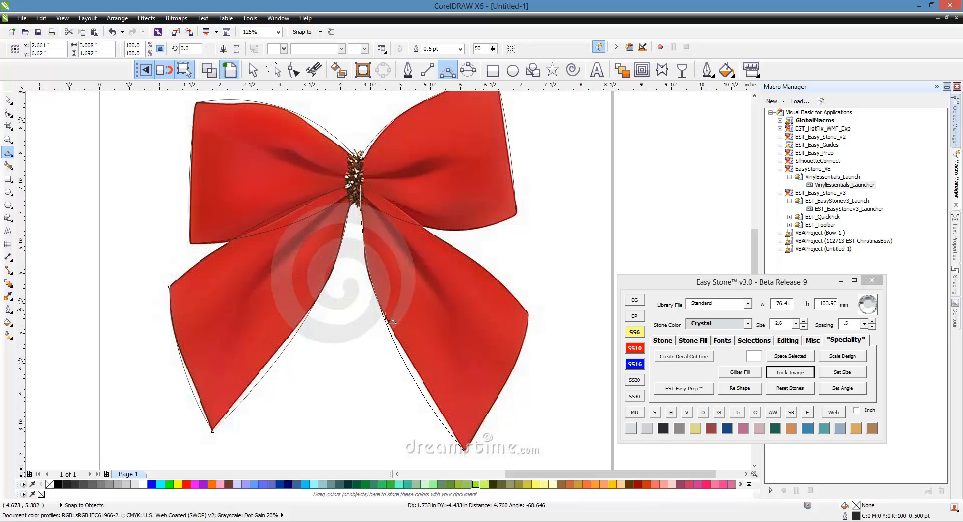
{"action": "left_click", "coordinate": [384, 293]}
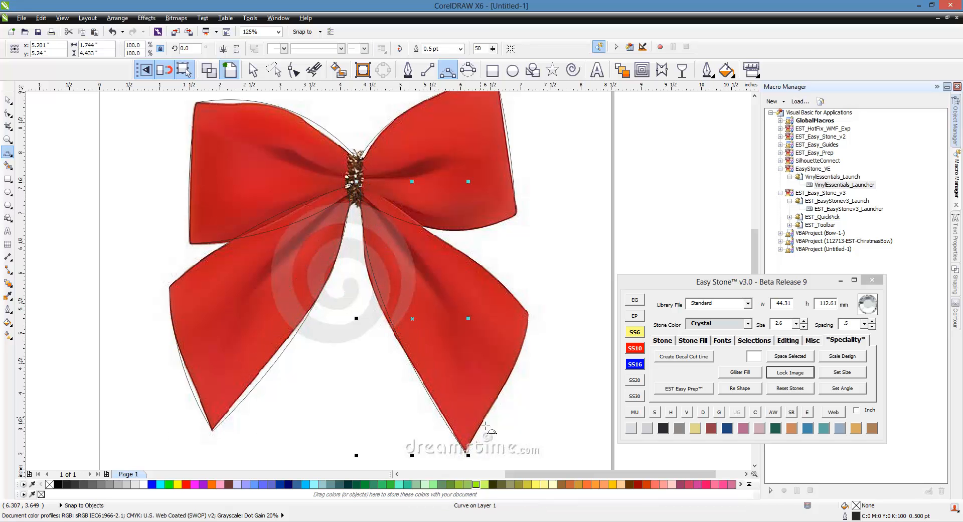
{"action": "left_click_drag", "start_coordinate": [472, 453], "coordinate": [529, 314]}
{"action": "left_click", "coordinate": [520, 373]}
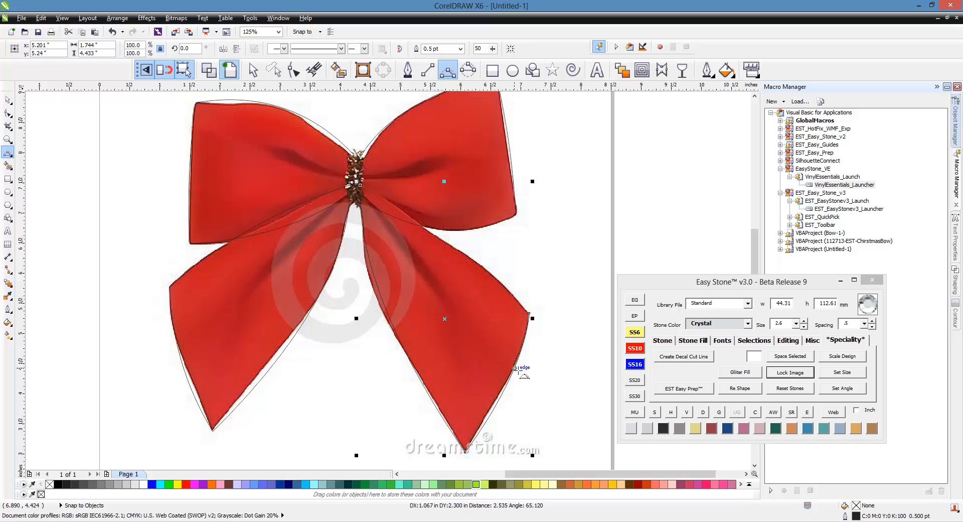
{"action": "left_click_drag", "start_coordinate": [530, 315], "coordinate": [366, 190]}
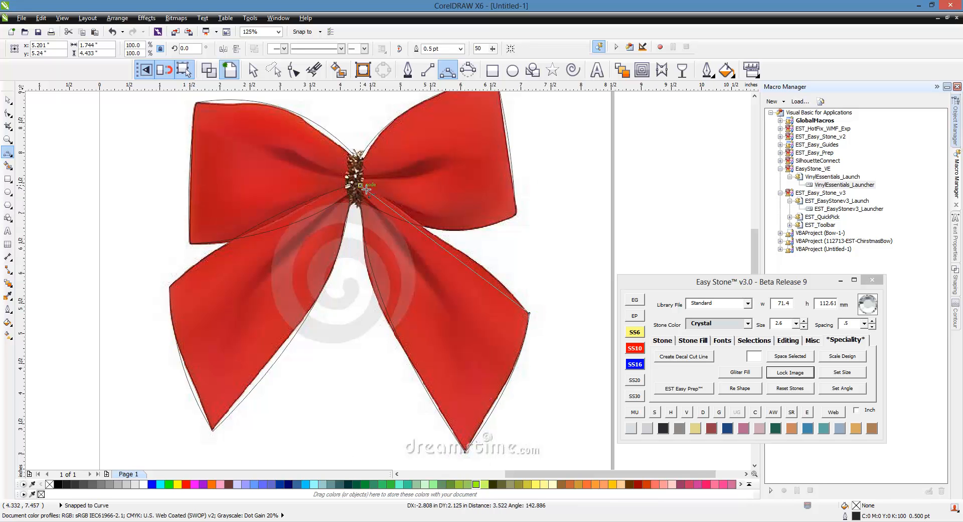
{"action": "left_click", "coordinate": [486, 274]}
Move the four traced bow outlines together off the photo to the empty area right of the page.
{"action": "key", "text": "F3"}
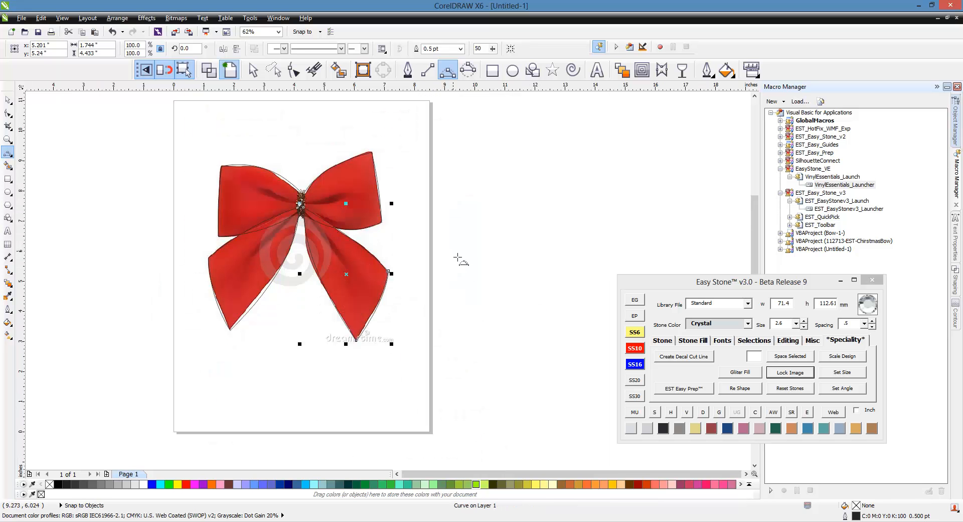
{"action": "left_click", "coordinate": [8, 99]}
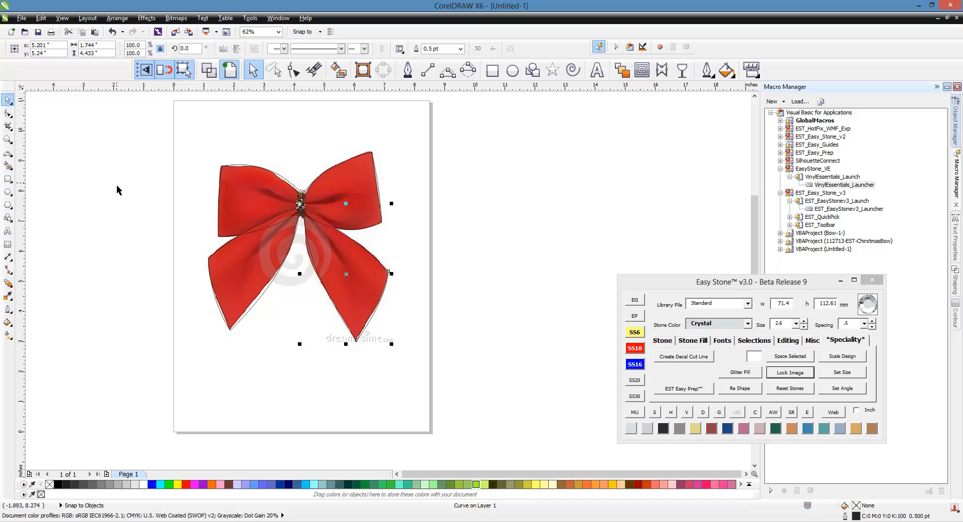
{"action": "left_click_drag", "start_coordinate": [152, 135], "coordinate": [427, 351]}
{"action": "scroll", "coordinate": [304, 201], "scroll_direction": "down", "scroll_amount": 2}
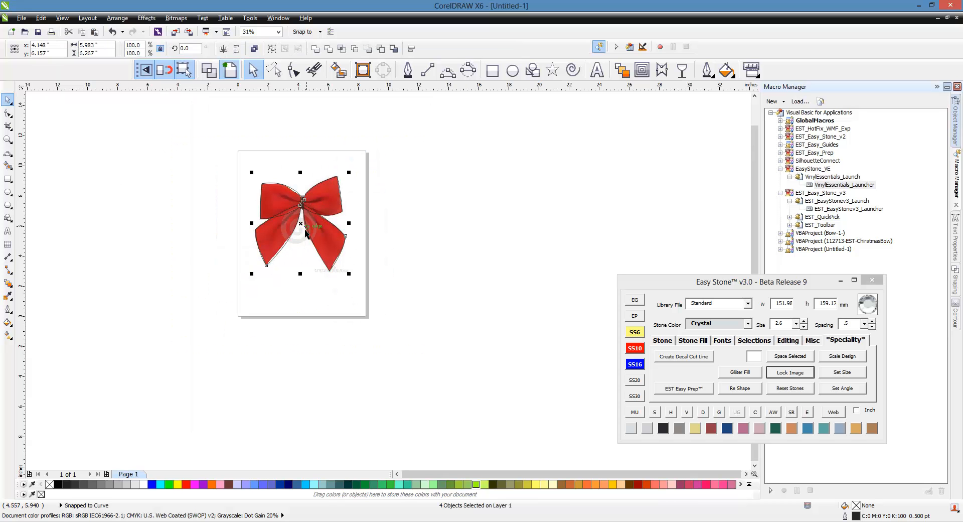
{"action": "left_click_drag", "start_coordinate": [320, 231], "coordinate": [527, 307]}
{"action": "left_click", "coordinate": [540, 308]}
Draw an upright ellipse about 0.725 by 1.217 inches and center it over the knot where the bow outlines meet.
{"action": "scroll", "coordinate": [566, 301], "scroll_direction": "up", "scroll_amount": 2}
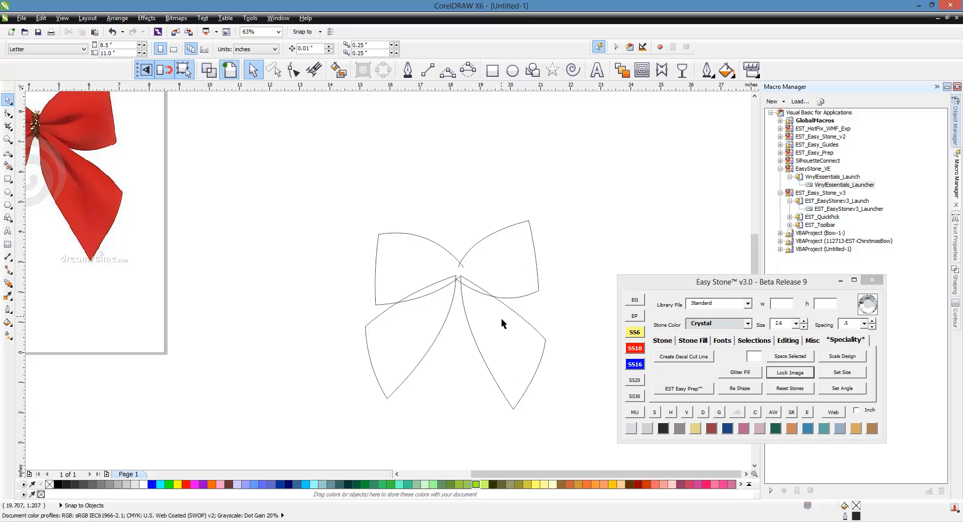
{"action": "left_click", "coordinate": [512, 70]}
{"action": "scroll", "coordinate": [437, 261], "scroll_direction": "up", "scroll_amount": 2}
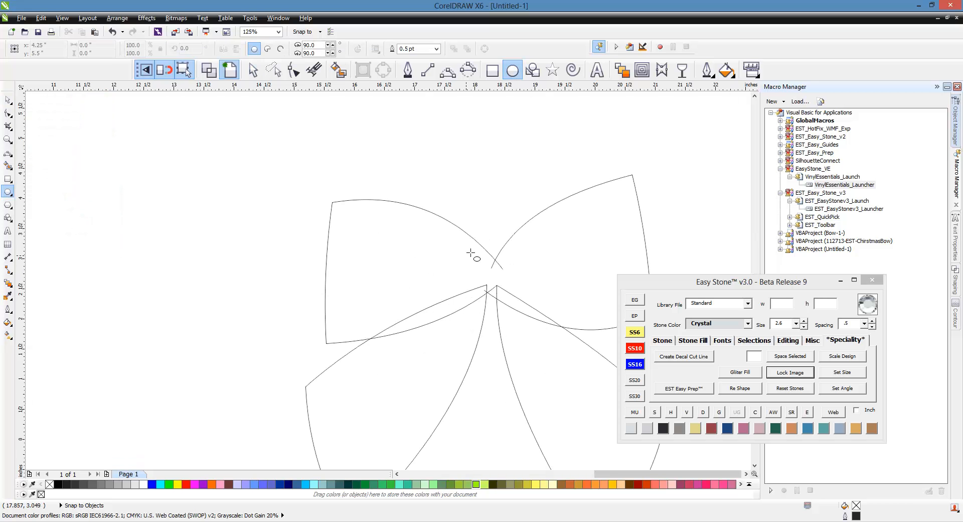
{"action": "left_click_drag", "start_coordinate": [464, 214], "coordinate": [509, 287]}
{"action": "left_click", "coordinate": [7, 100]}
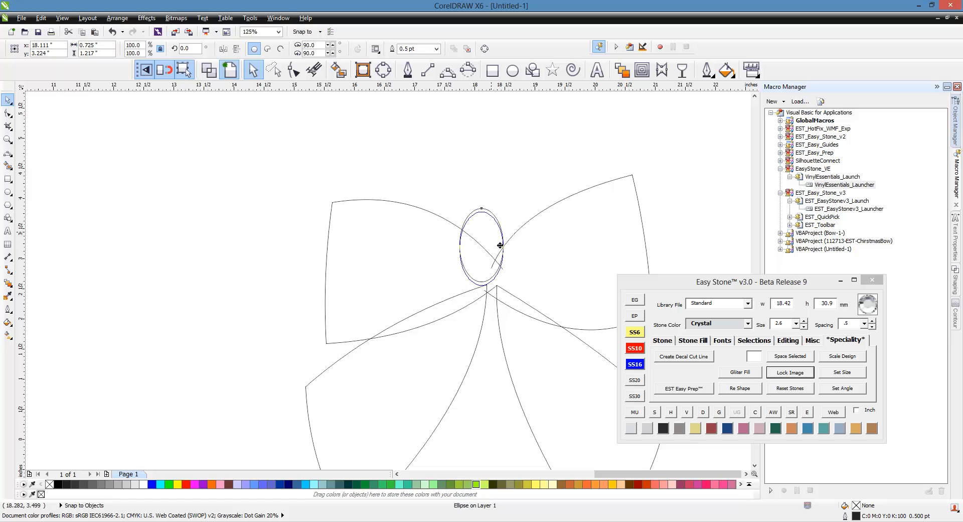
{"action": "left_click_drag", "start_coordinate": [500, 244], "coordinate": [508, 267]}
{"action": "scroll", "coordinate": [517, 280], "scroll_direction": "up", "scroll_amount": 1}
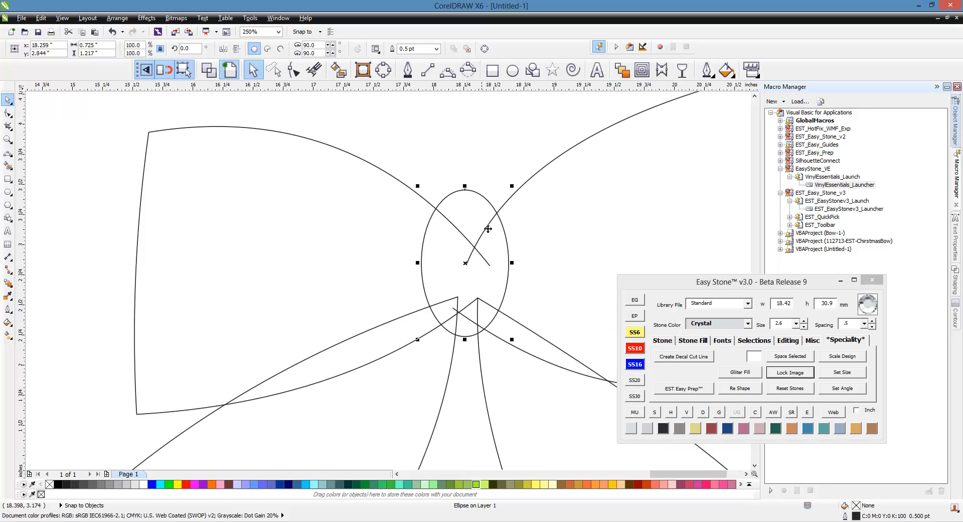
{"action": "left_click_drag", "start_coordinate": [485, 225], "coordinate": [488, 224]}
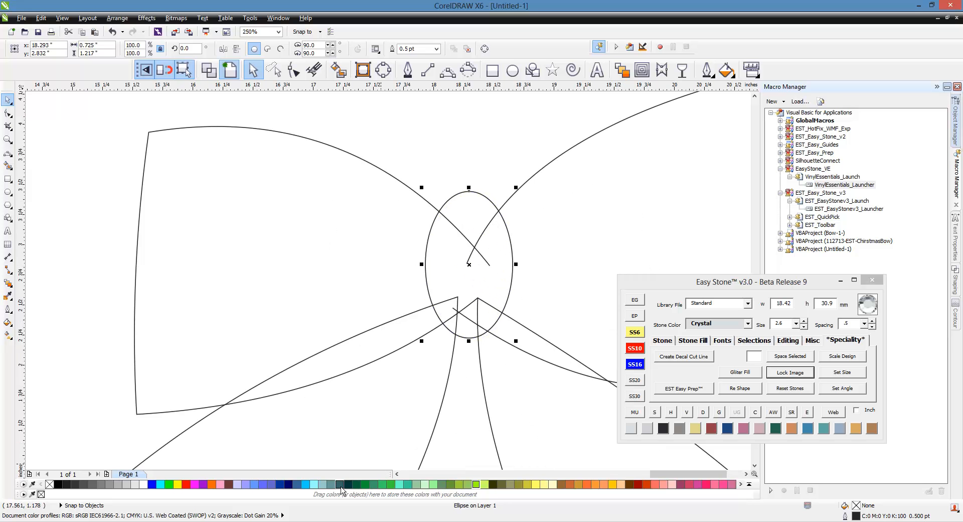
Fill the center ellipse with light cyan.
{"action": "left_click", "coordinate": [313, 484]}
{"action": "scroll", "coordinate": [376, 275], "scroll_direction": "down", "scroll_amount": 1}
{"action": "left_click", "coordinate": [421, 188]}
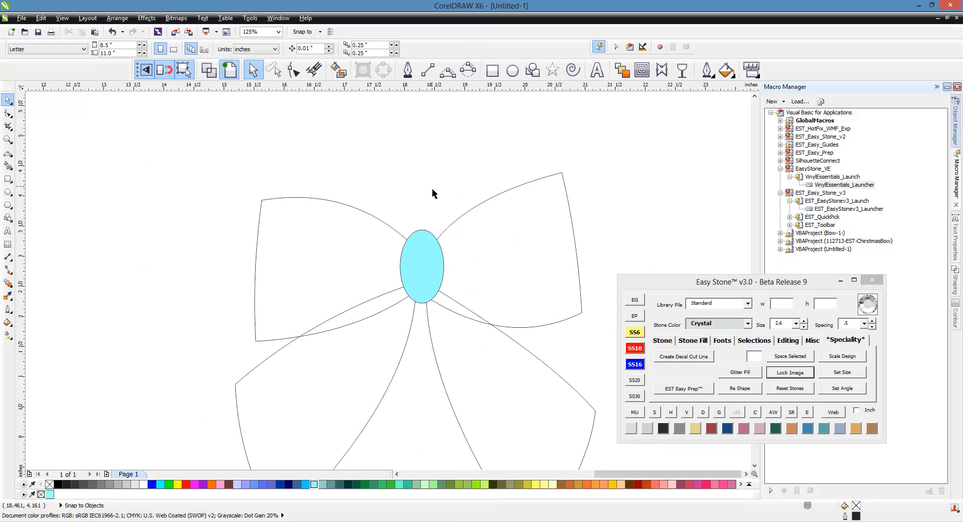
Fill both bow tails with orange using Smart Fill.
{"action": "scroll", "coordinate": [436, 198], "scroll_direction": "down", "scroll_amount": 1}
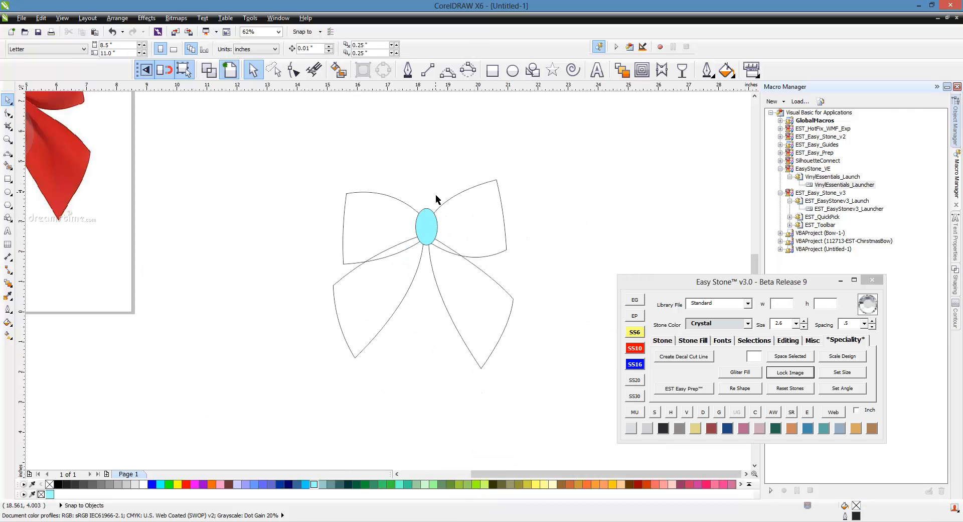
{"action": "left_click", "coordinate": [339, 70]}
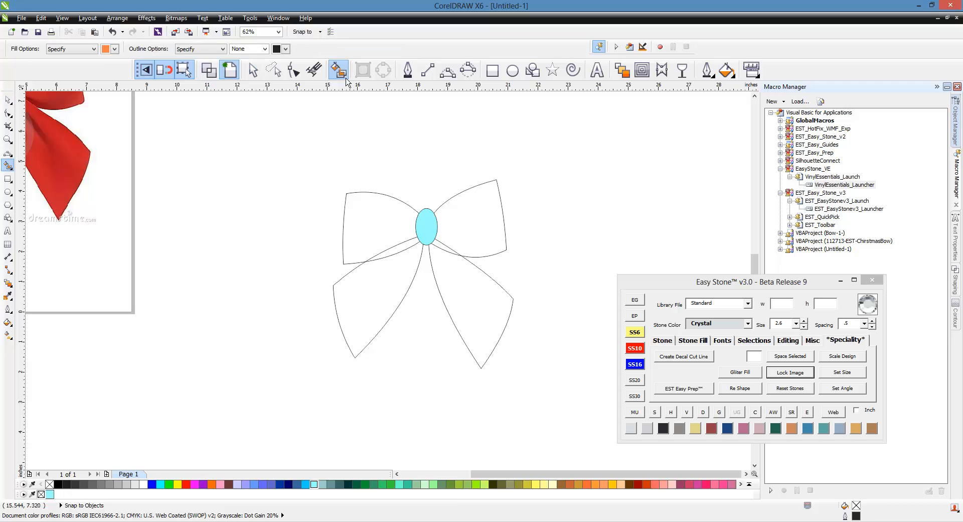
{"action": "left_click", "coordinate": [389, 305]}
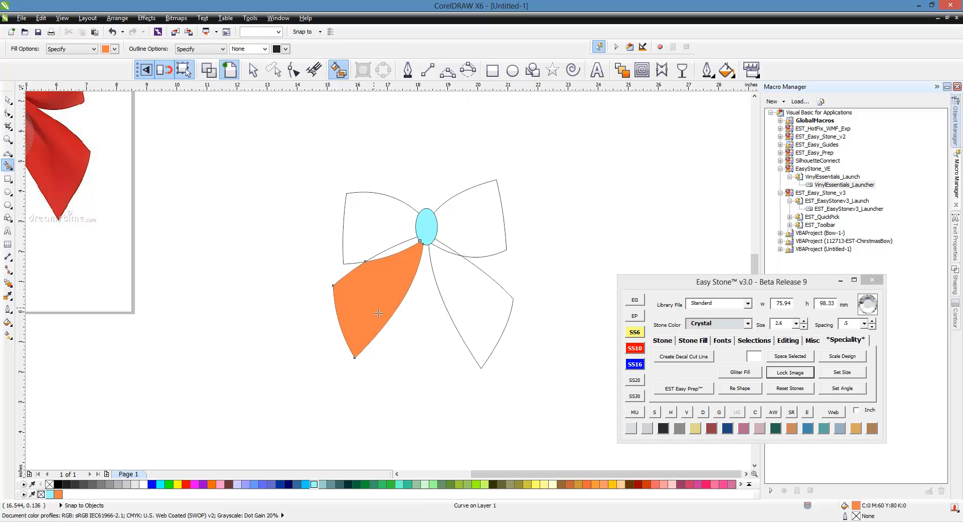
{"action": "left_click", "coordinate": [461, 311]}
Change the Smart Fill color to red and fill both bow loops, including the slivers where they overlap the tails.
{"action": "left_click", "coordinate": [115, 49]}
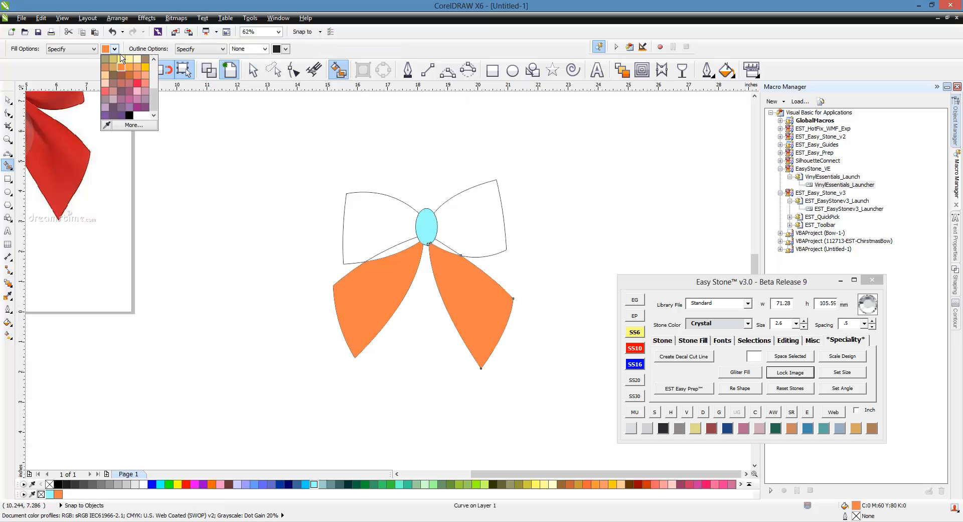
{"action": "scroll", "coordinate": [150, 75], "scroll_direction": "up", "scroll_amount": 3}
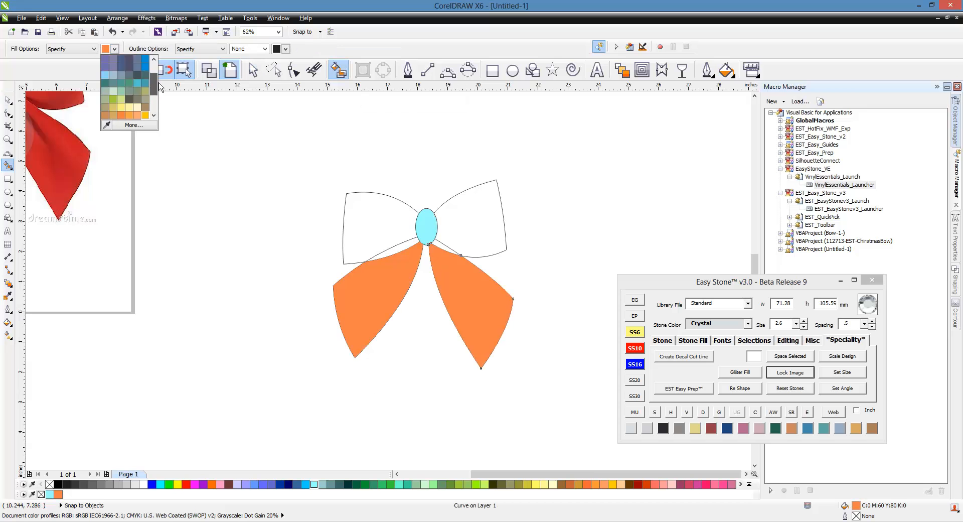
{"action": "left_click", "coordinate": [132, 78]}
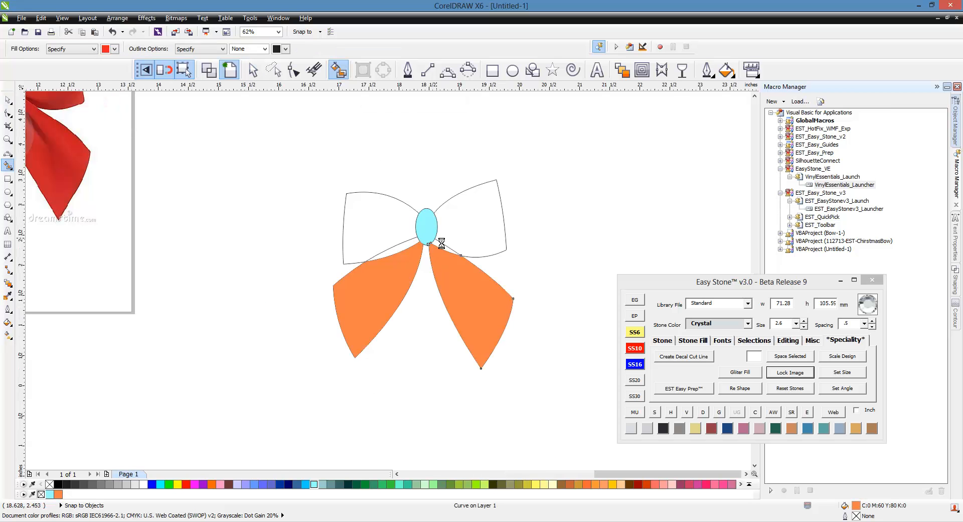
{"action": "scroll", "coordinate": [441, 245], "scroll_direction": "up", "scroll_amount": 2}
{"action": "left_click", "coordinate": [456, 250]}
{"action": "left_click", "coordinate": [443, 253]}
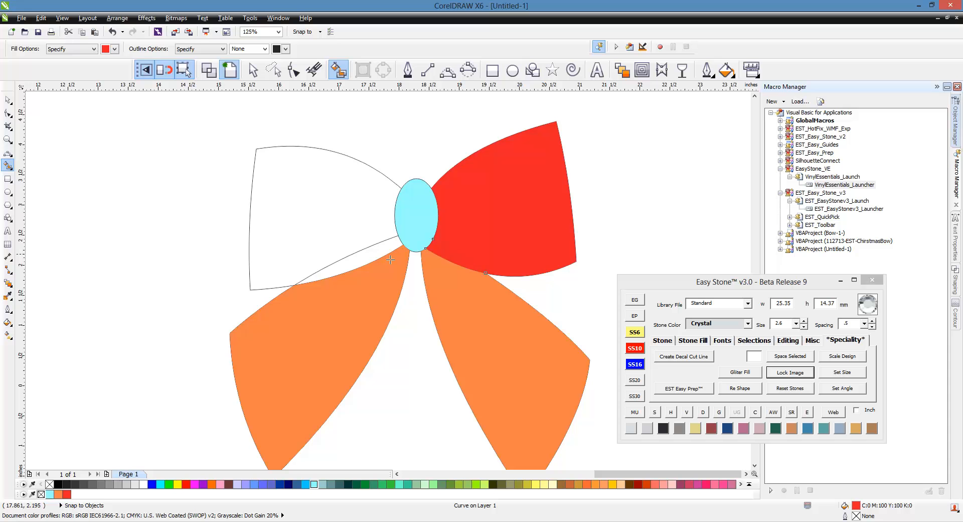
{"action": "left_click", "coordinate": [371, 260]}
{"action": "left_click", "coordinate": [348, 230]}
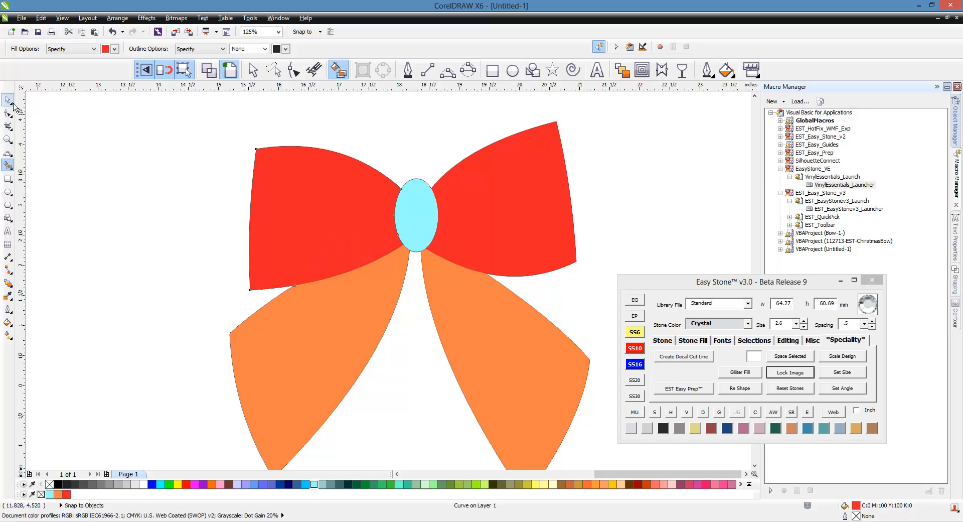
{"action": "left_click", "coordinate": [7, 100]}
Select the red right loop, the orange right tail and the cyan ellipse, and mark them as Easy Stone's sample objects.
{"action": "scroll", "coordinate": [435, 237], "scroll_direction": "down", "scroll_amount": 2}
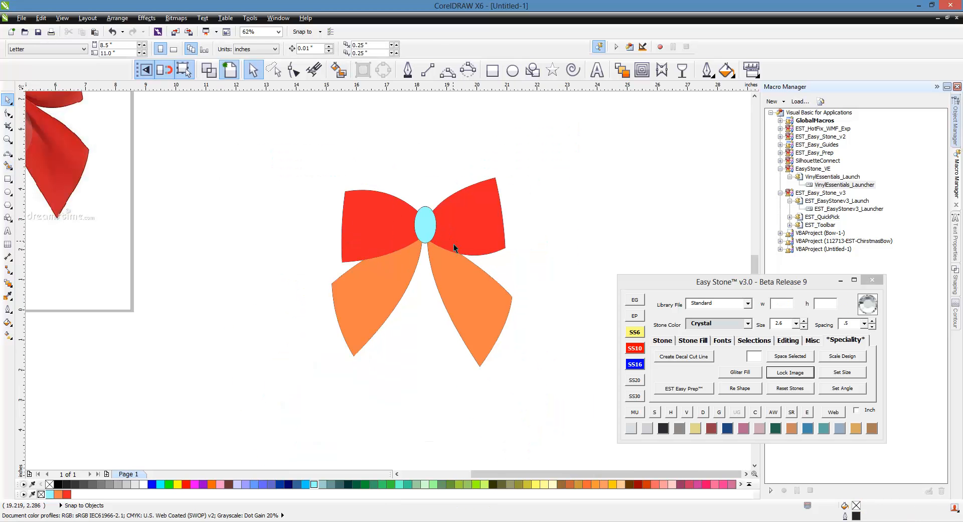
{"action": "scroll", "coordinate": [454, 244], "scroll_direction": "up", "scroll_amount": 2}
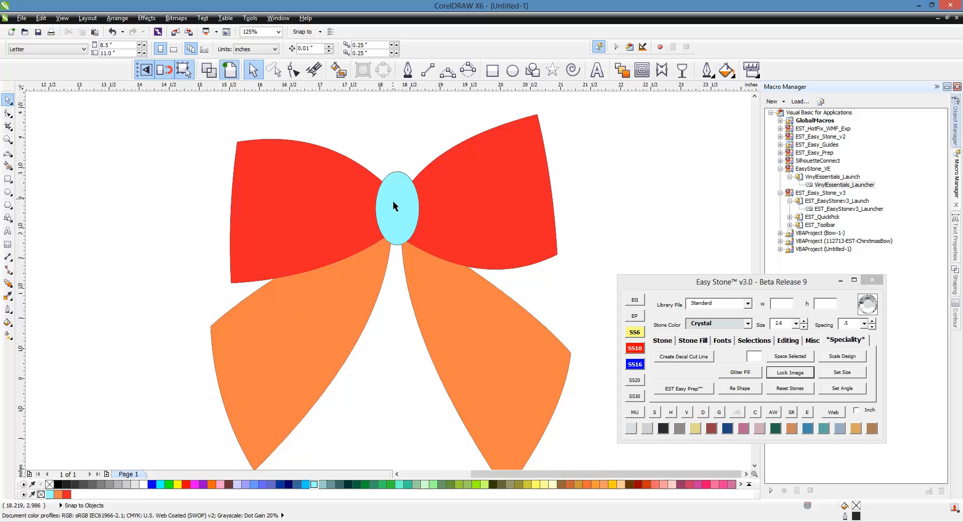
{"action": "scroll", "coordinate": [431, 203], "scroll_direction": "down", "scroll_amount": 2}
{"action": "left_click", "coordinate": [433, 204]}
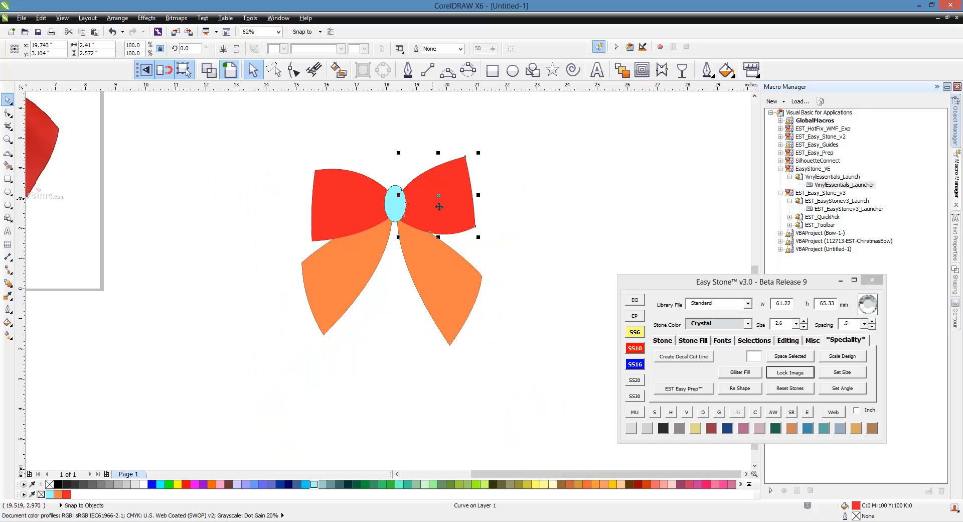
{"action": "left_click", "coordinate": [440, 284], "text": "shift"}
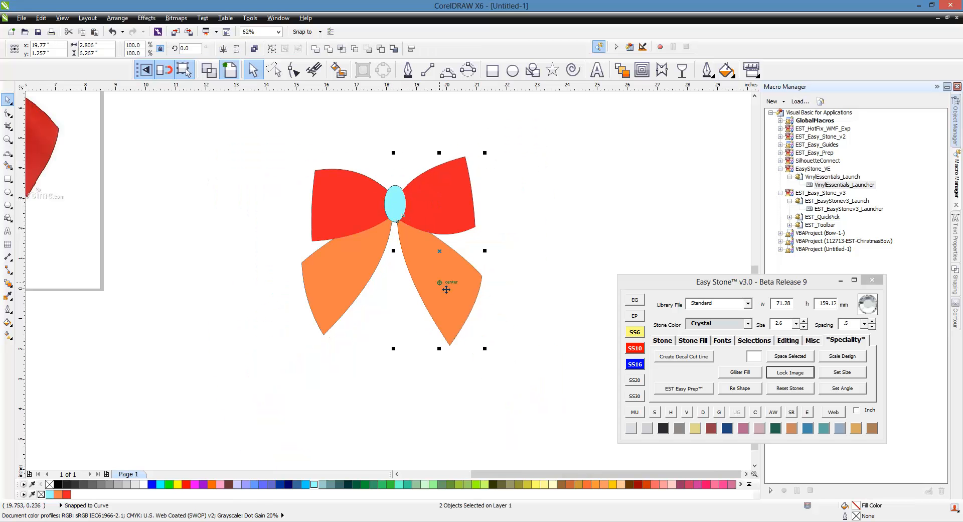
{"action": "left_click", "coordinate": [396, 208], "text": "shift"}
{"action": "left_click", "coordinate": [764, 343]}
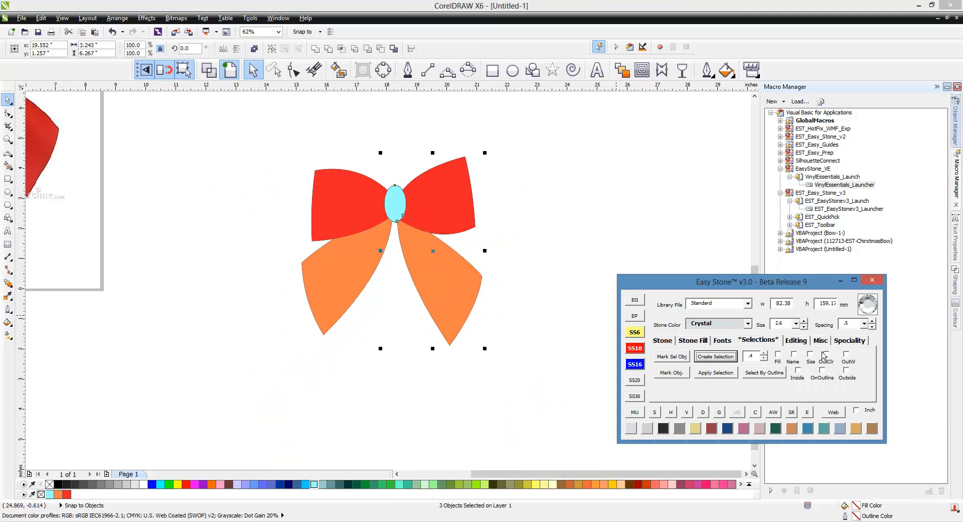
{"action": "left_click", "coordinate": [674, 362]}
Create an Easy Stone selection of the bow shapes matching the marked samples and move those colored shapes to the right of the outlines.
{"action": "left_click_drag", "start_coordinate": [560, 132], "coordinate": [263, 375]}
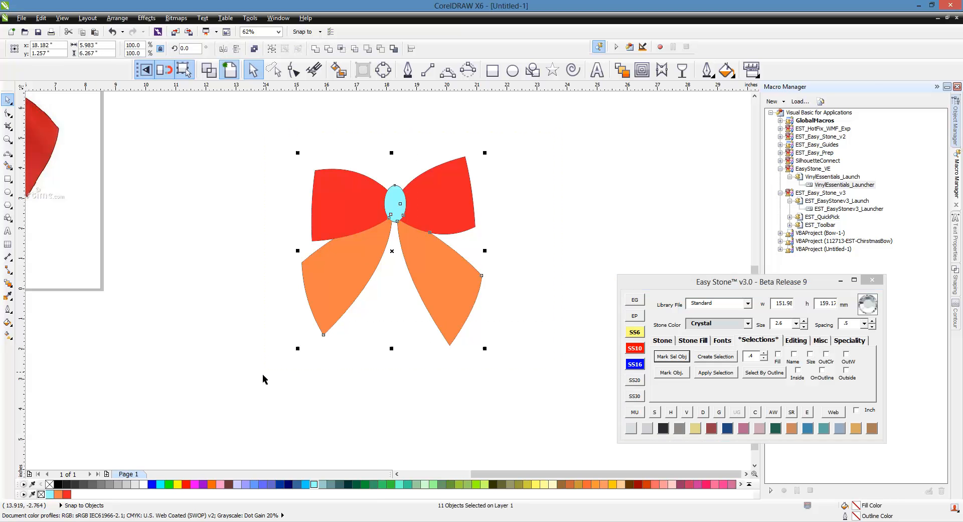
{"action": "left_click", "coordinate": [713, 358]}
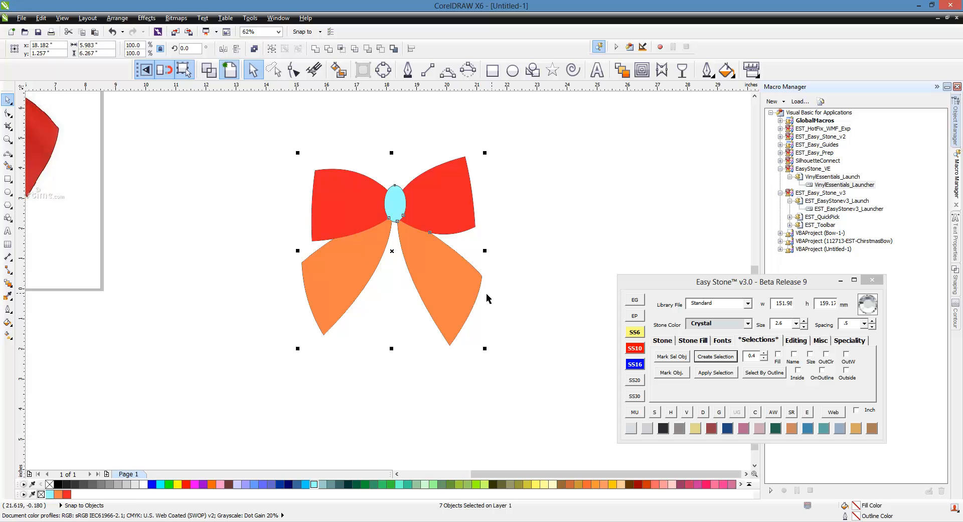
{"action": "left_click_drag", "start_coordinate": [437, 281], "coordinate": [709, 252]}
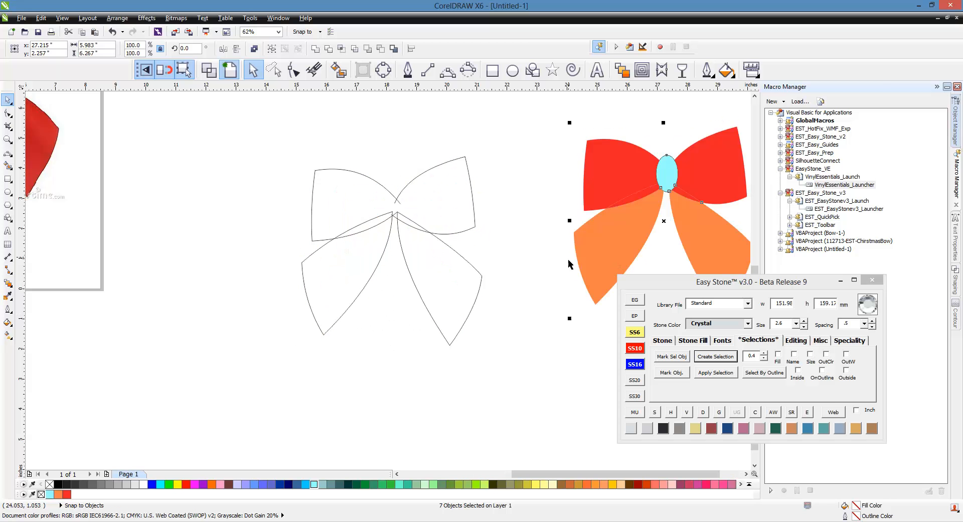
{"action": "left_click", "coordinate": [514, 248]}
Switch to wireframe view and weld the small overlap piece of the colored bow's right loop to the loop.
{"action": "scroll", "coordinate": [516, 248], "scroll_direction": "down", "scroll_amount": 1}
{"action": "scroll", "coordinate": [637, 221], "scroll_direction": "up", "scroll_amount": 1}
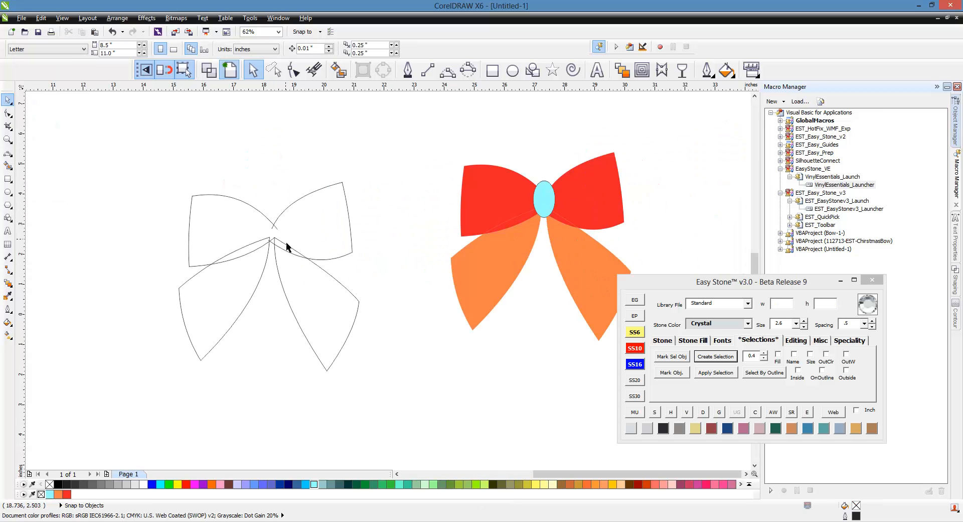
{"action": "scroll", "coordinate": [351, 265], "scroll_direction": "down", "scroll_amount": 1}
{"action": "scroll", "coordinate": [462, 250], "scroll_direction": "up", "scroll_amount": 1}
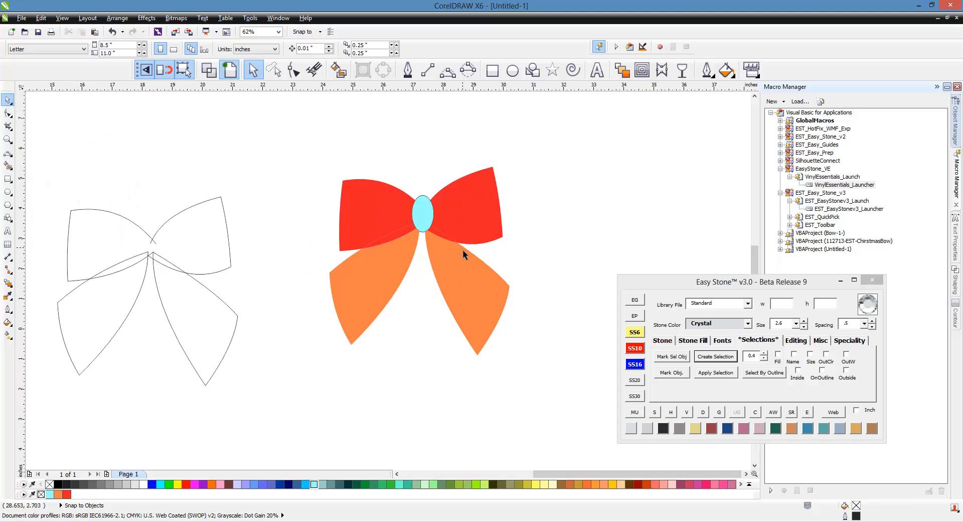
{"action": "scroll", "coordinate": [462, 248], "scroll_direction": "up", "scroll_amount": 1}
{"action": "left_click", "coordinate": [419, 227]}
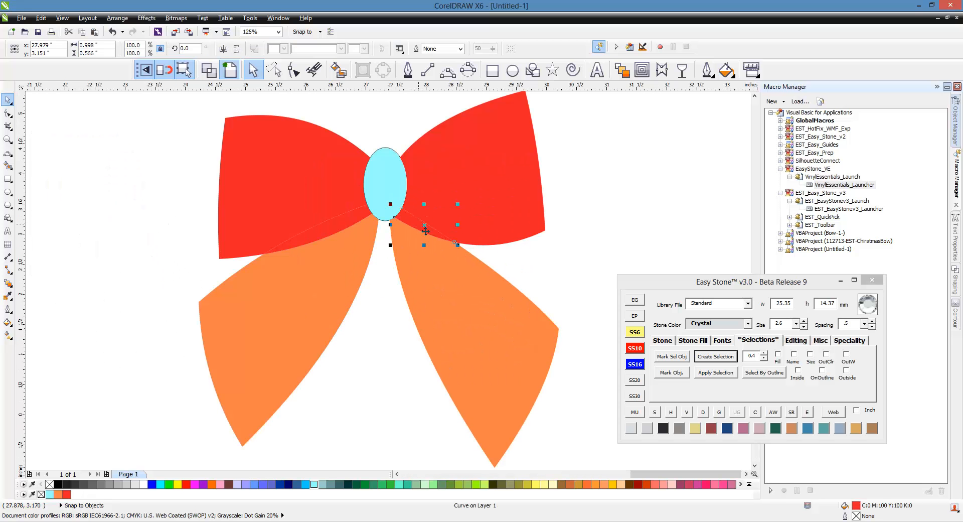
{"action": "left_click", "coordinate": [210, 70]}
{"action": "left_click", "coordinate": [168, 164]}
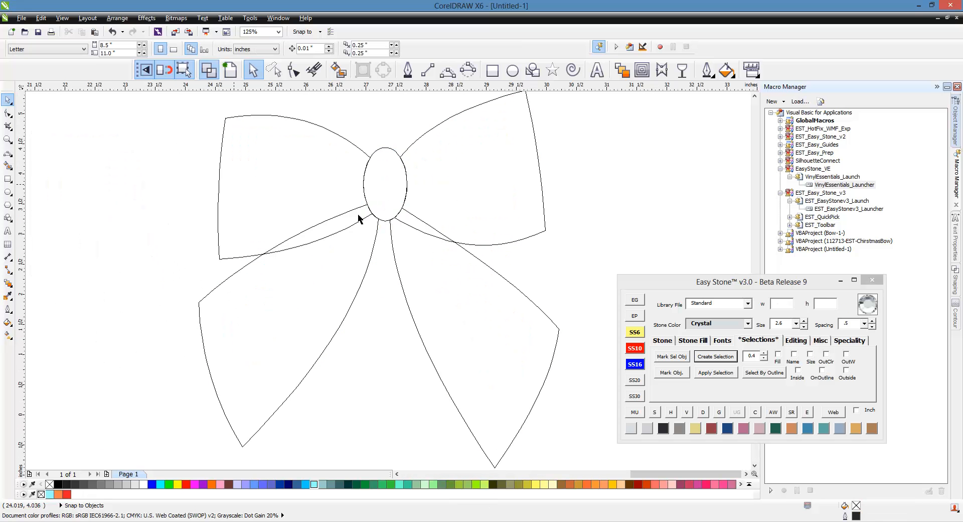
{"action": "left_click", "coordinate": [421, 228]}
{"action": "left_click", "coordinate": [477, 201], "text": "shift"}
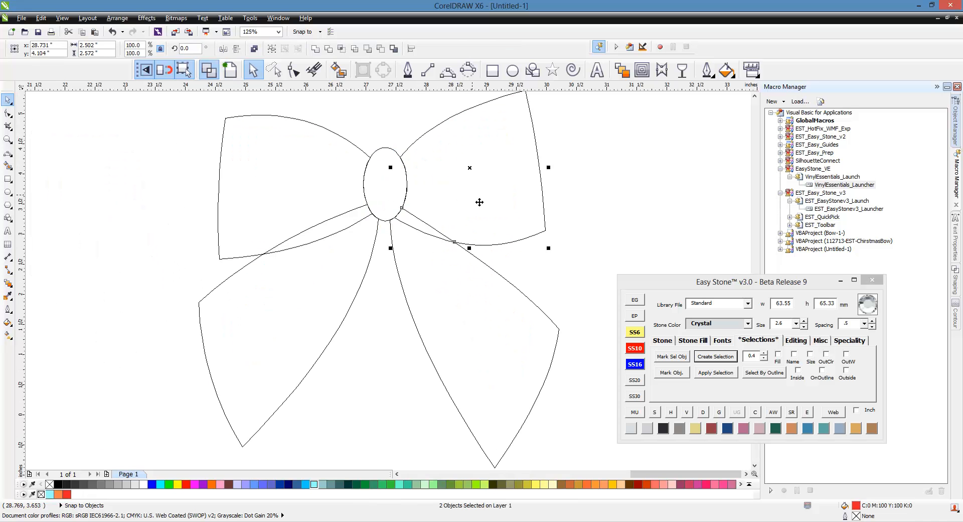
{"action": "left_click", "coordinate": [328, 48]}
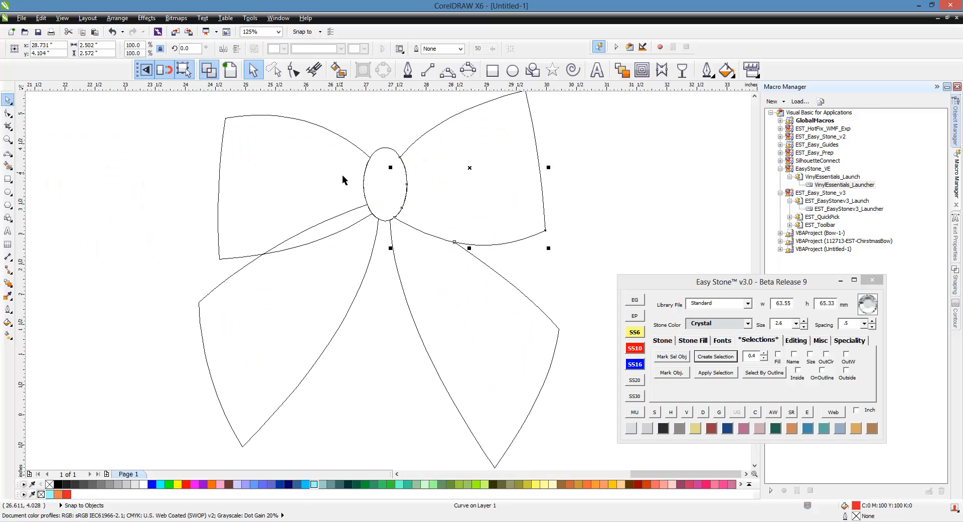
Weld the overlap piece of the left loop to the loop and restore the filled view.
{"action": "left_click", "coordinate": [350, 231]}
{"action": "left_click", "coordinate": [316, 182], "text": "shift"}
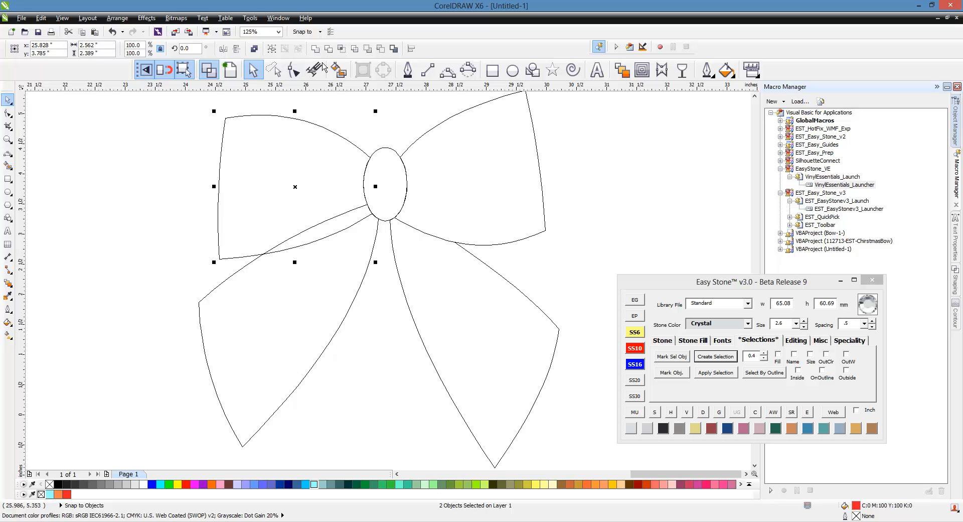
{"action": "left_click", "coordinate": [176, 163]}
{"action": "left_click", "coordinate": [229, 70]}
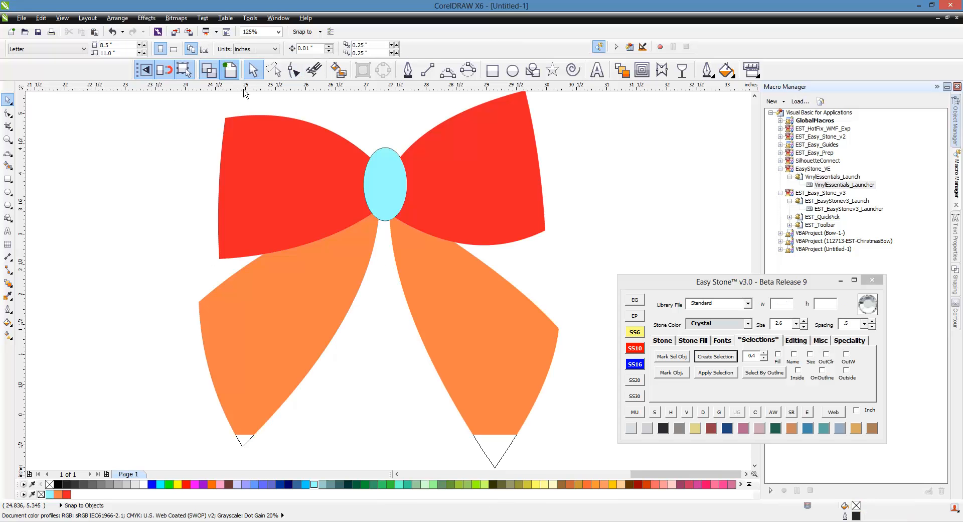
{"action": "scroll", "coordinate": [396, 247], "scroll_direction": "down", "scroll_amount": 2}
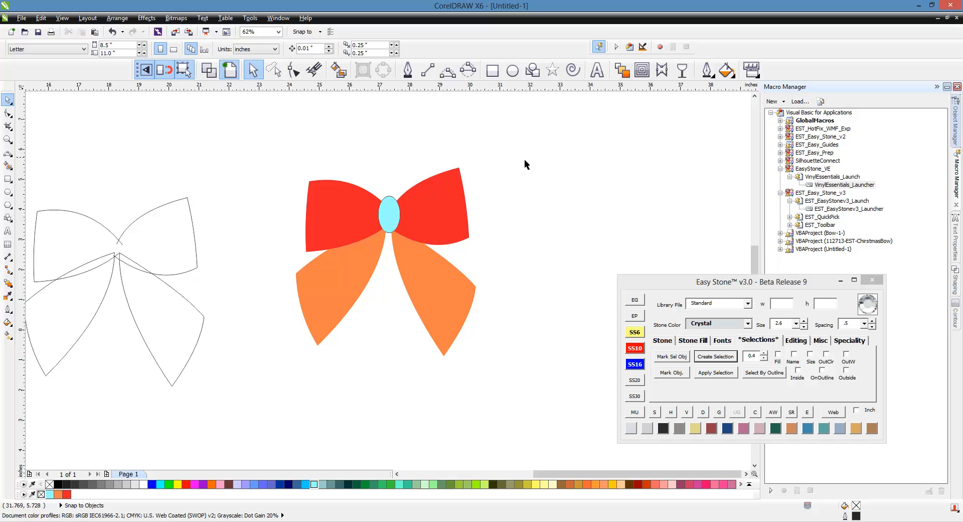
{"action": "scroll", "coordinate": [489, 242], "scroll_direction": "down", "scroll_amount": 4}
{"action": "scroll", "coordinate": [490, 246], "scroll_direction": "up", "scroll_amount": 4}
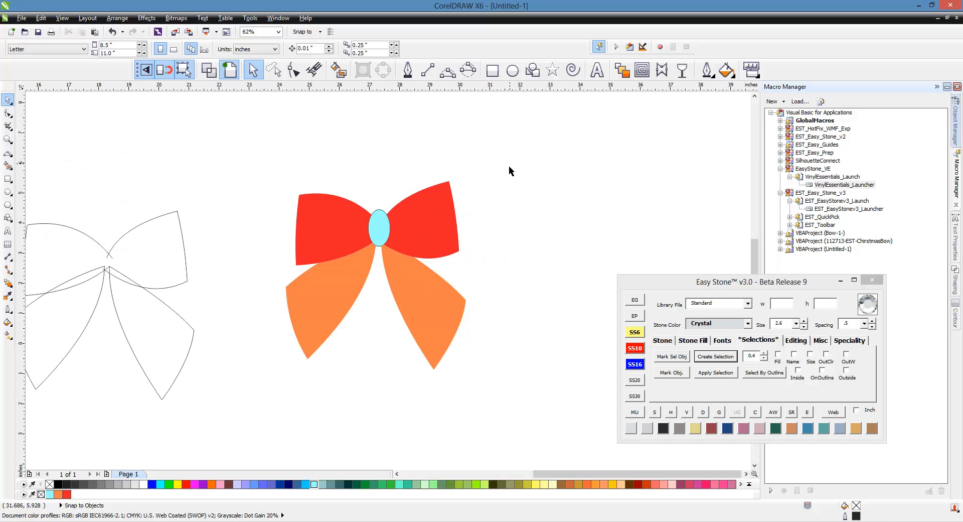
Give all five shapes of the colored bow an 8 pt outline.
{"action": "left_click_drag", "start_coordinate": [505, 163], "coordinate": [258, 374]}
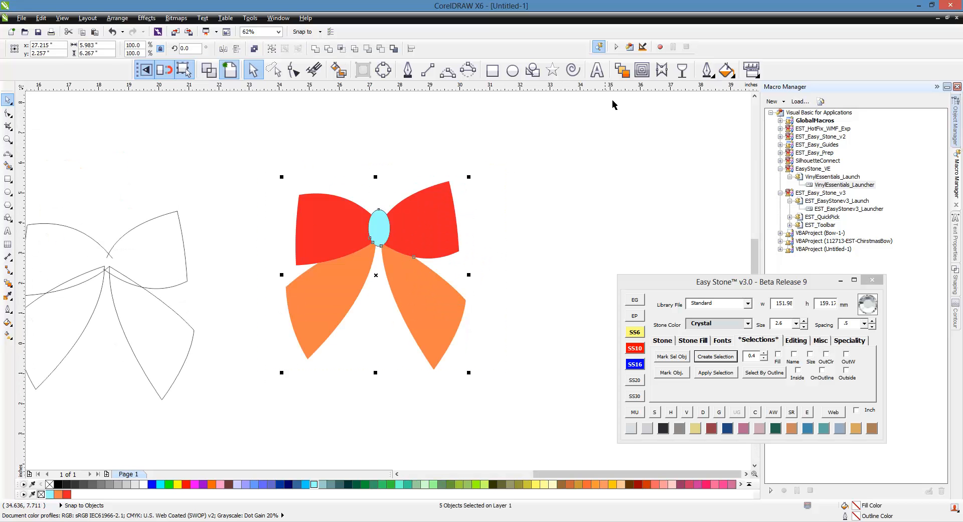
{"action": "left_click", "coordinate": [707, 70]}
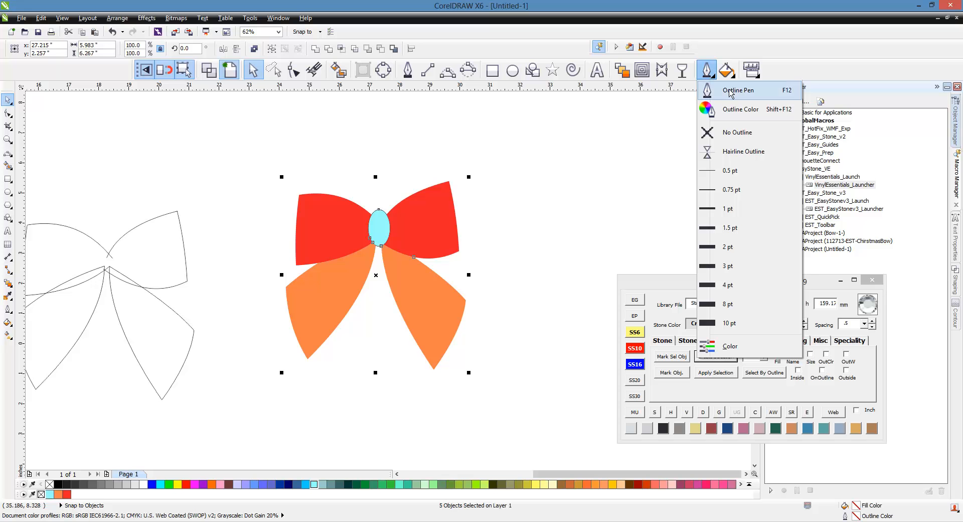
{"action": "left_click", "coordinate": [750, 309]}
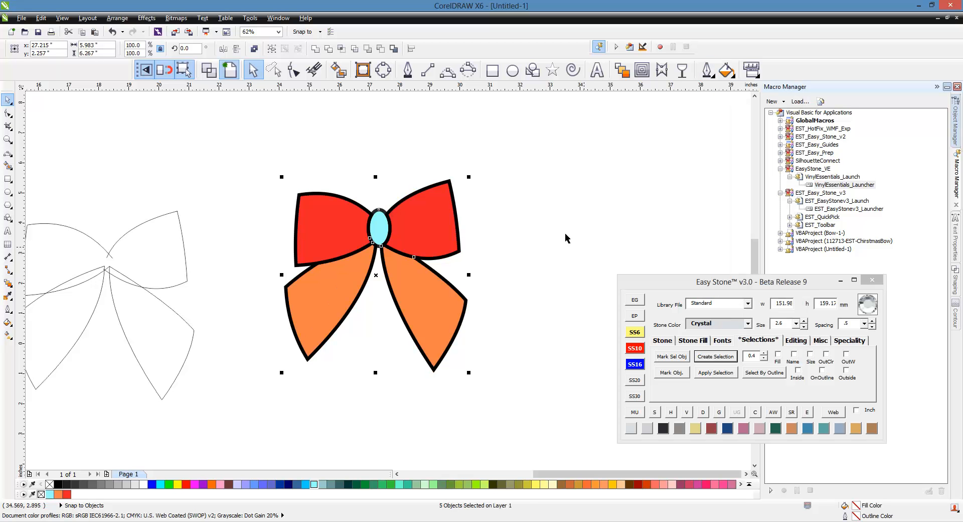
{"action": "left_click", "coordinate": [561, 228]}
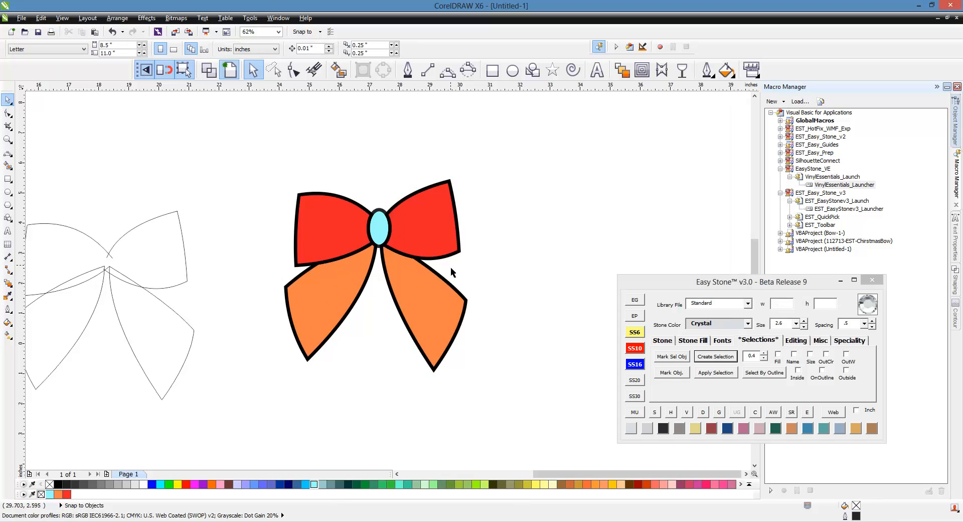
Launch the Vinyl Essentials macro and place a copy of the outlined bow in empty space below and to the right of the original.
{"action": "left_click", "coordinate": [838, 185]}
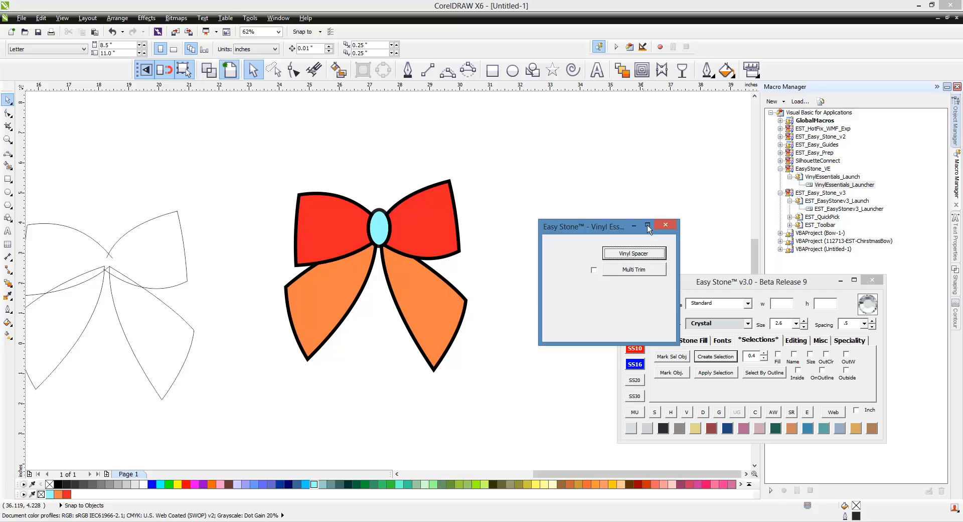
{"action": "left_click_drag", "start_coordinate": [611, 225], "coordinate": [671, 140]}
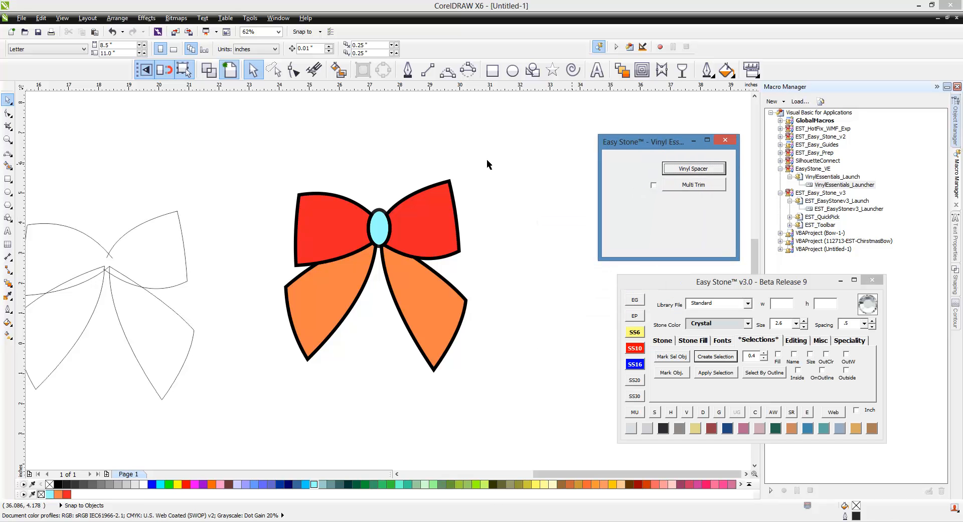
{"action": "left_click", "coordinate": [506, 167]}
{"action": "left_click_drag", "start_coordinate": [526, 145], "coordinate": [259, 399]}
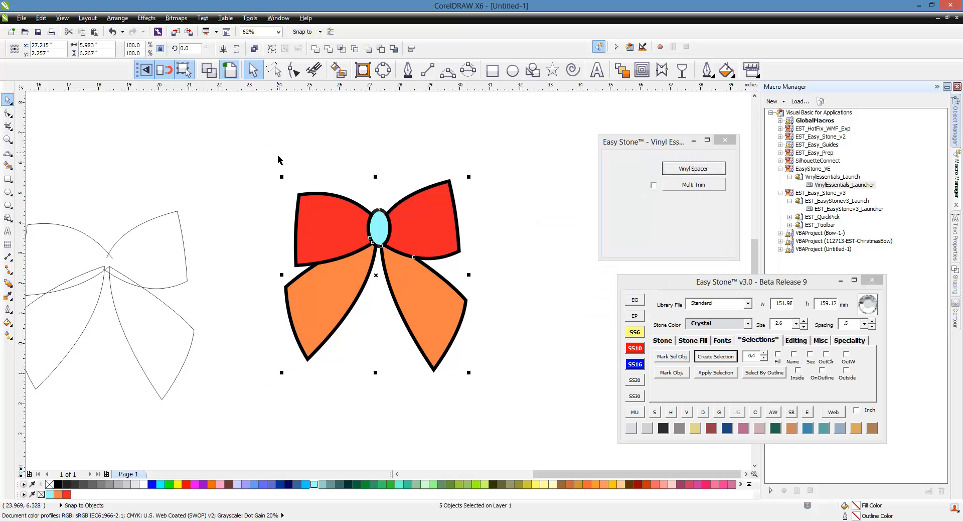
{"action": "scroll", "coordinate": [301, 173], "scroll_direction": "down", "scroll_amount": 4}
{"action": "left_click_drag", "start_coordinate": [333, 198], "coordinate": [437, 267]}
{"action": "scroll", "coordinate": [452, 276], "scroll_direction": "up", "scroll_amount": 2}
{"action": "scroll", "coordinate": [457, 285], "scroll_direction": "up", "scroll_amount": 1}
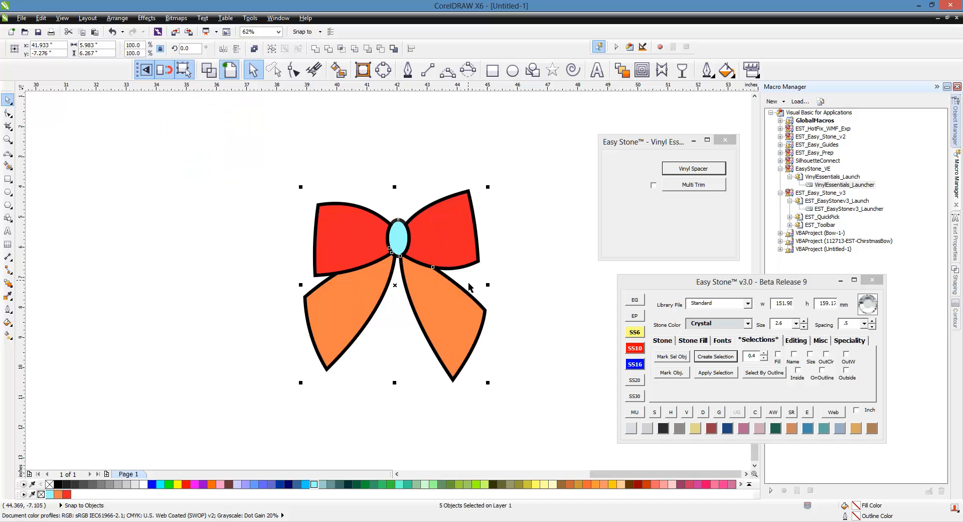
Run Vinyl Spacer on the copied bow and fill the resulting separated pieces with black.
{"action": "left_click", "coordinate": [692, 175]}
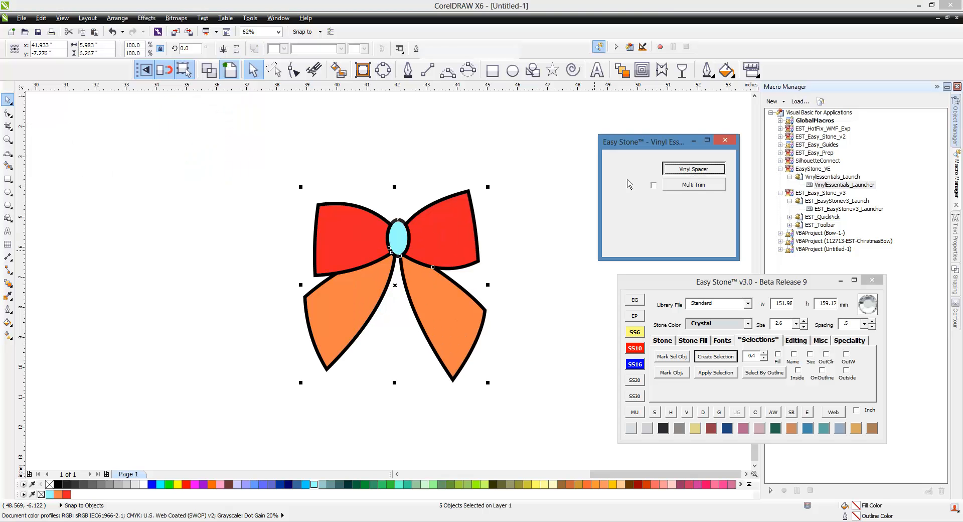
{"action": "left_click_drag", "start_coordinate": [259, 372], "coordinate": [245, 386]}
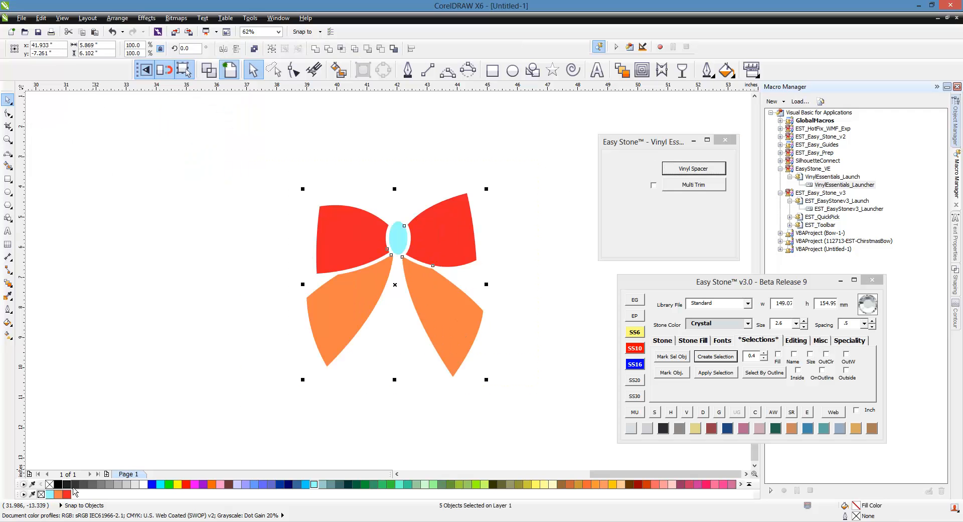
{"action": "left_click", "coordinate": [59, 484]}
{"action": "left_click", "coordinate": [156, 390]}
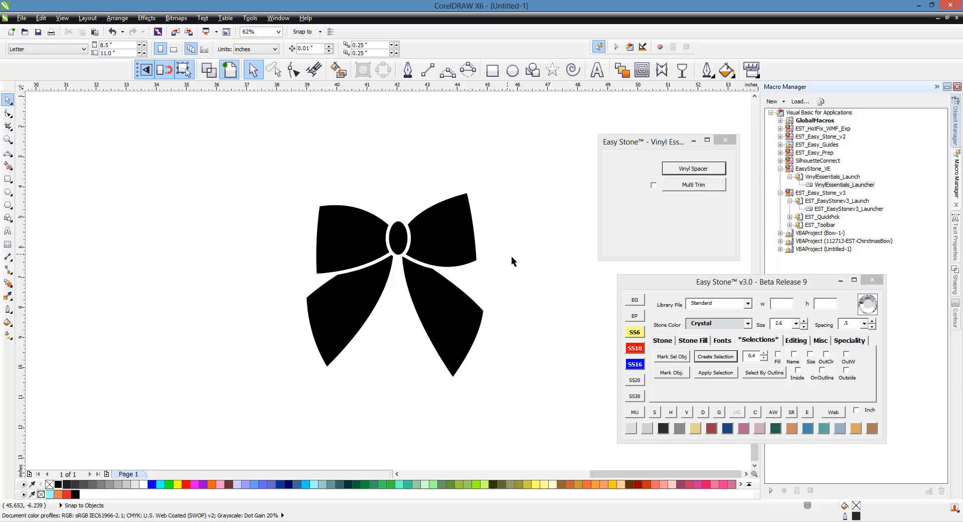
Set the Easy Stone size to SS10 (3.4 mm).
{"action": "left_click", "coordinate": [675, 293]}
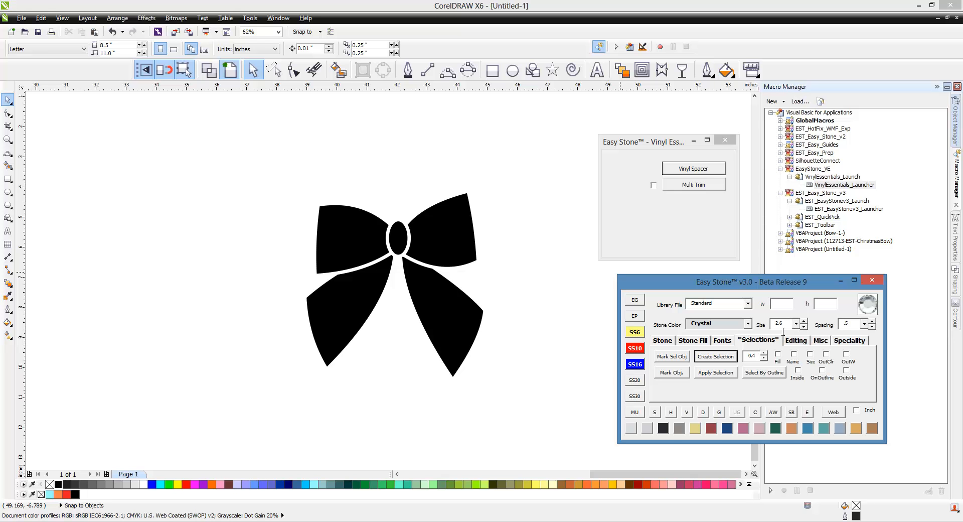
{"action": "left_click", "coordinate": [640, 350]}
{"action": "left_click", "coordinate": [552, 309]}
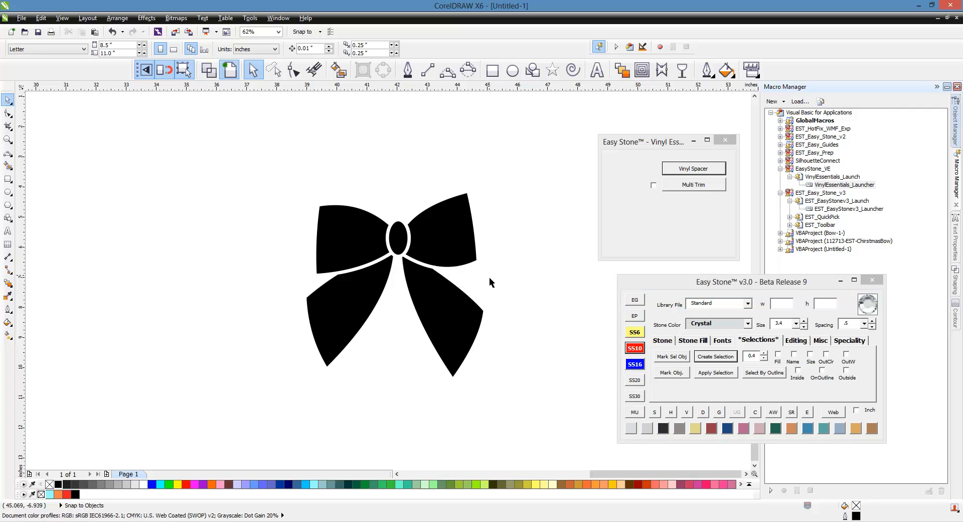
Try adding Crystal SS10 stones along the outlines of the black bow pieces, and undo them.
{"action": "left_click_drag", "start_coordinate": [521, 184], "coordinate": [282, 393]}
{"action": "left_click", "coordinate": [661, 342]}
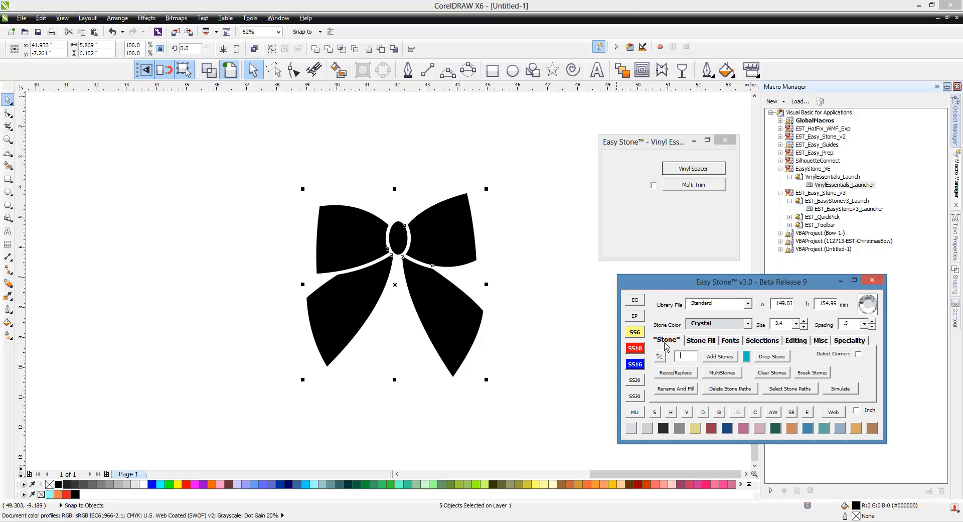
{"action": "left_click", "coordinate": [720, 359]}
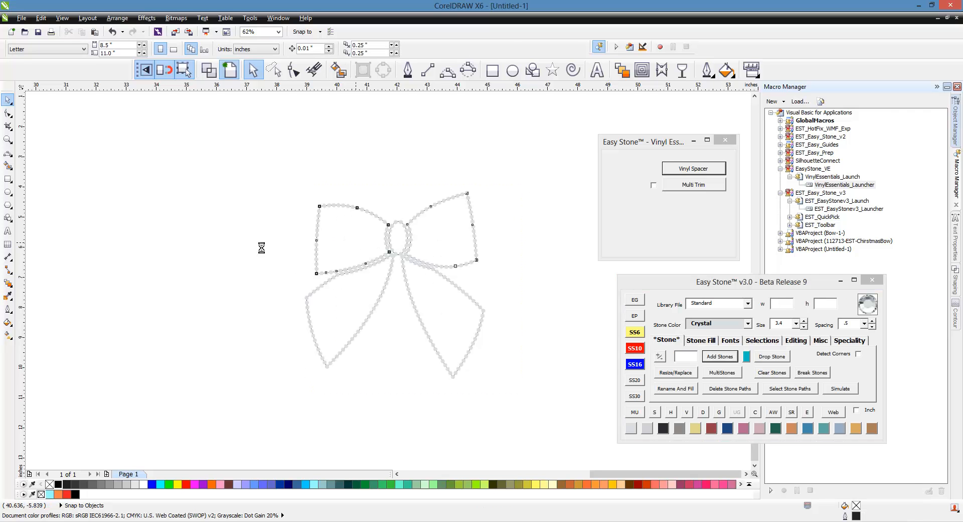
{"action": "key", "text": "ctrl+z"}
{"action": "left_click", "coordinate": [245, 240]}
Fill the black bow's left loop with concentric stone paths using Island Fill with a 3.9 mm offset.
{"action": "scroll", "coordinate": [458, 240], "scroll_direction": "up", "scroll_amount": 2}
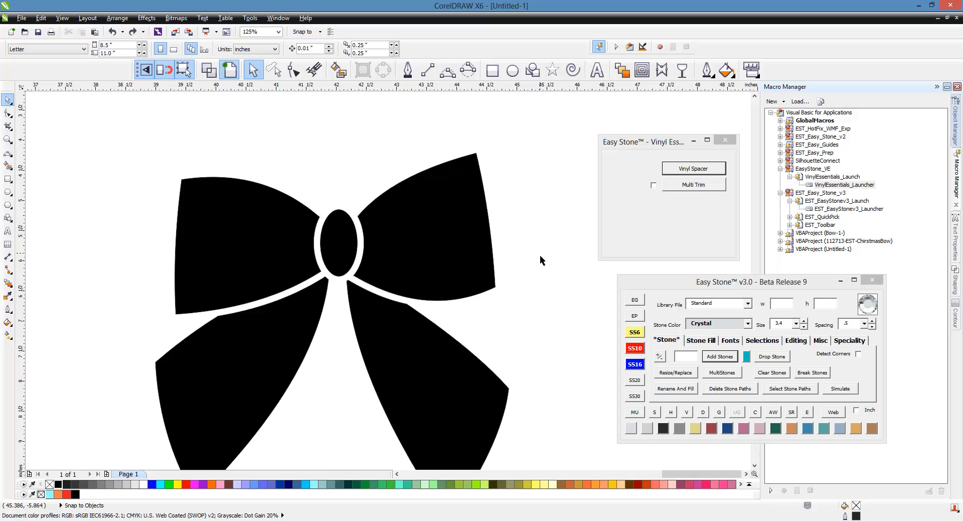
{"action": "scroll", "coordinate": [540, 255], "scroll_direction": "down", "scroll_amount": 2}
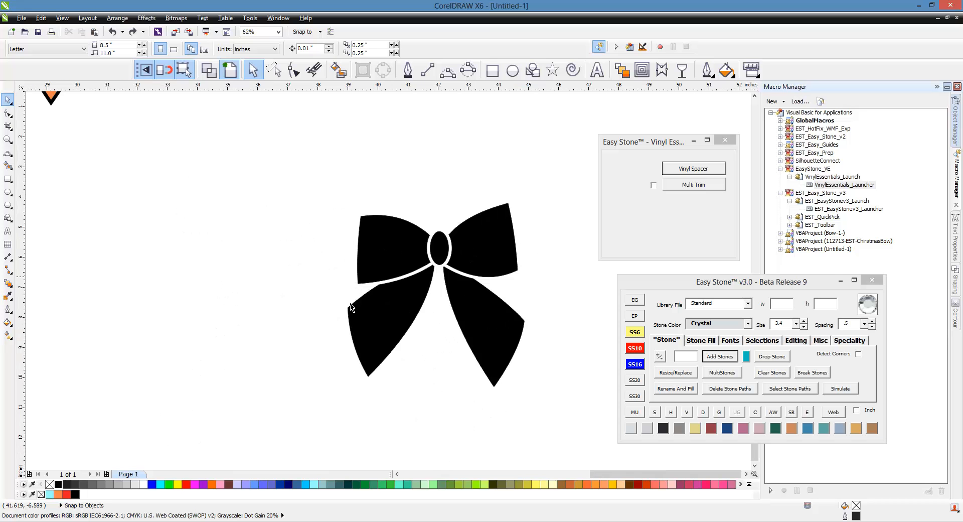
{"action": "scroll", "coordinate": [439, 256], "scroll_direction": "up", "scroll_amount": 2}
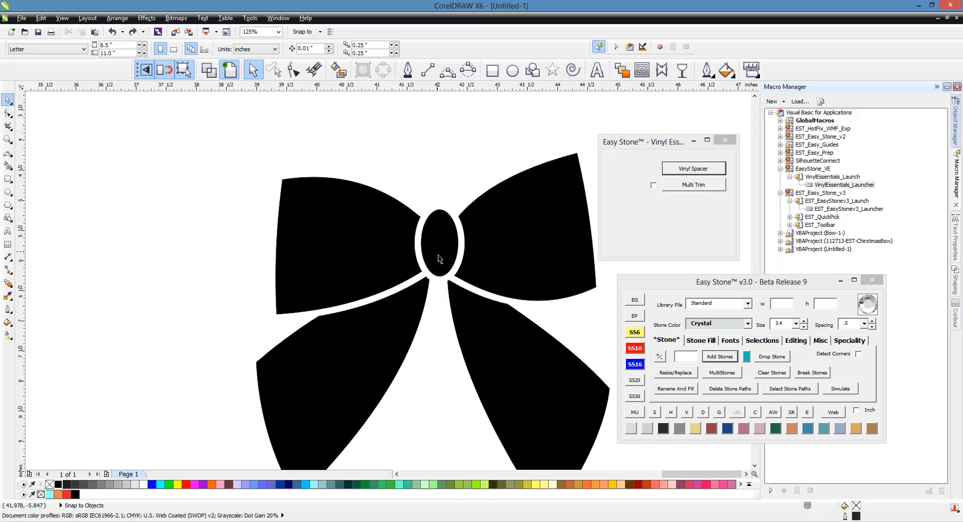
{"action": "left_click", "coordinate": [358, 255]}
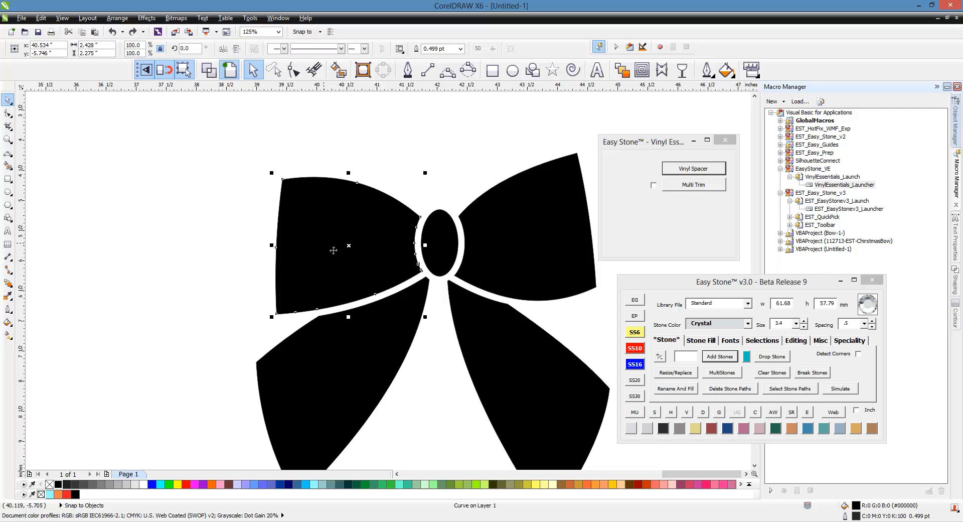
{"action": "left_click", "coordinate": [710, 343]}
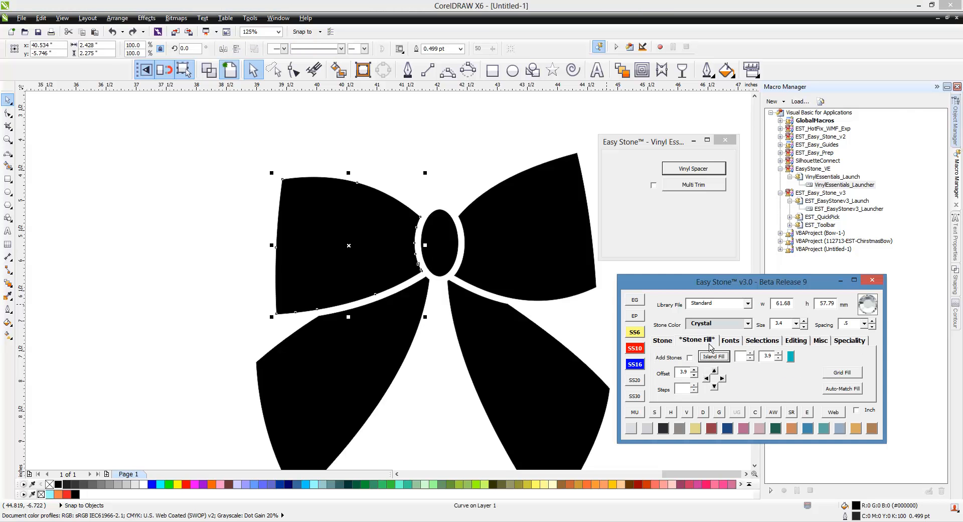
{"action": "left_click", "coordinate": [751, 354]}
{"action": "left_click", "coordinate": [721, 361]}
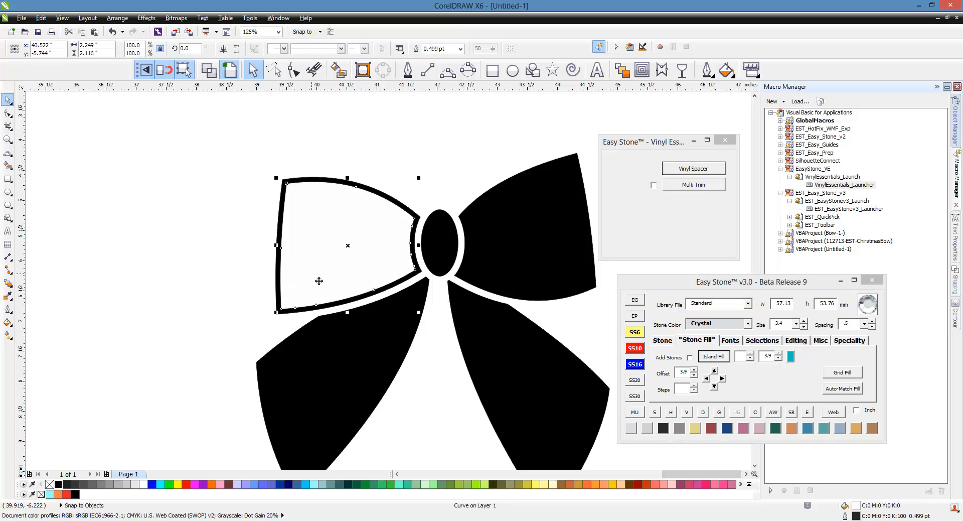
{"action": "left_click", "coordinate": [715, 359]}
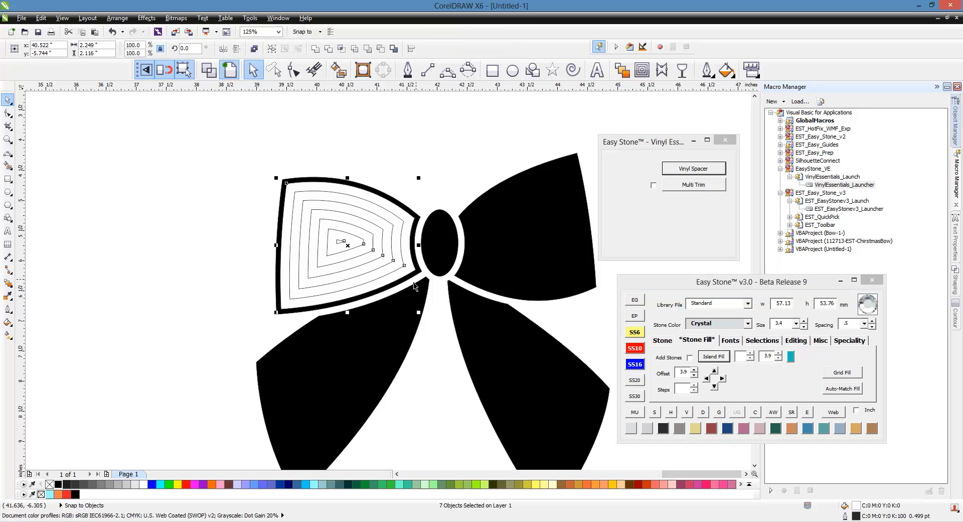
Delete the original black shape of the left loop, keeping the concentric fill paths.
{"action": "left_click", "coordinate": [216, 236]}
{"action": "left_click", "coordinate": [279, 260]}
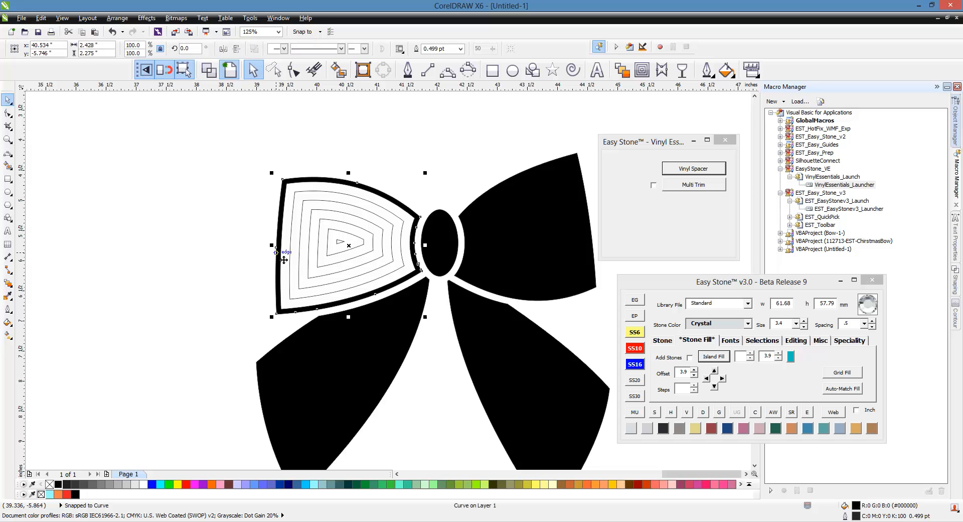
{"action": "key", "text": "Delete"}
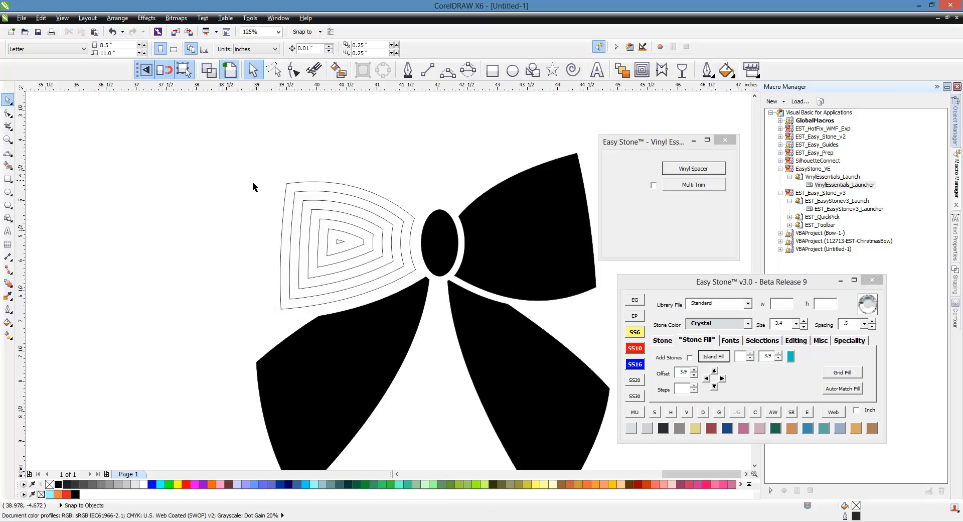
Add Cobalt Blue SS10 stones along all the concentric paths of the left loop.
{"action": "left_click_drag", "start_coordinate": [234, 154], "coordinate": [432, 325]}
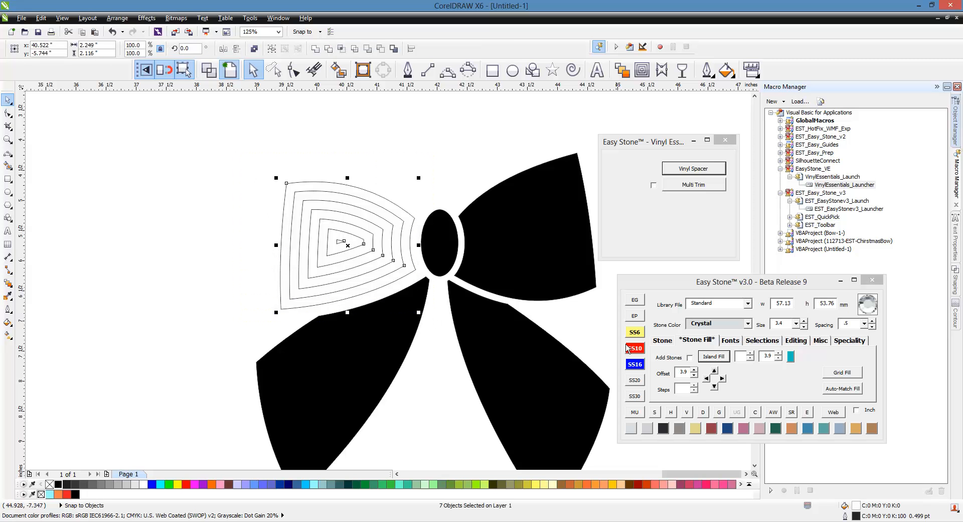
{"action": "left_click", "coordinate": [730, 432]}
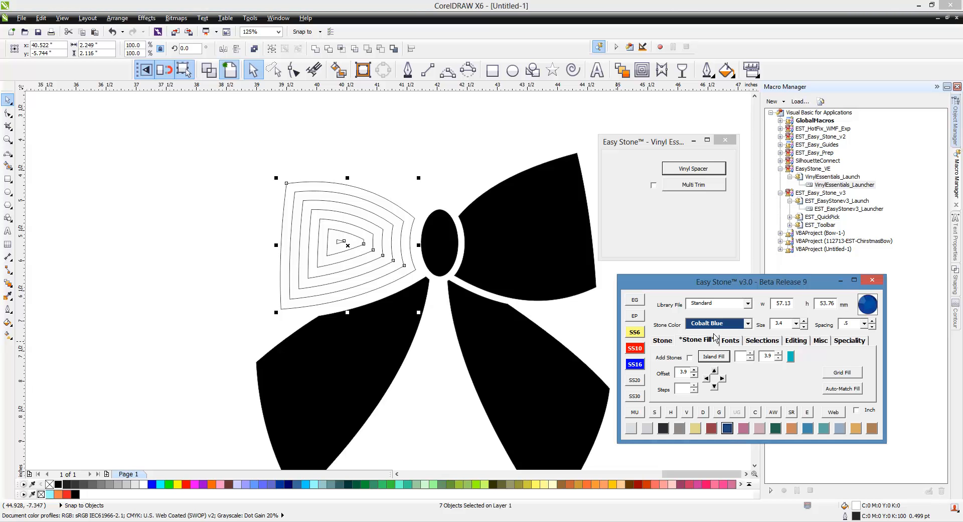
{"action": "left_click", "coordinate": [670, 341]}
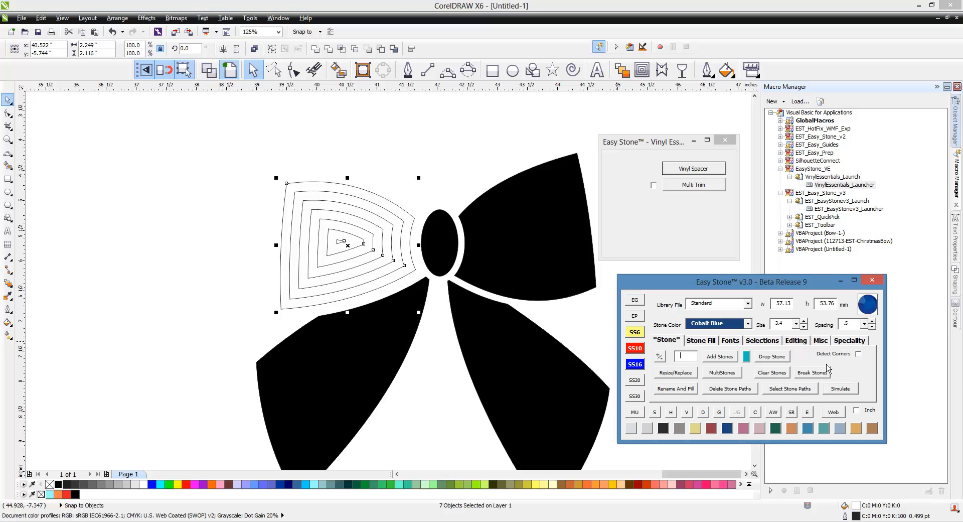
{"action": "left_click", "coordinate": [721, 366]}
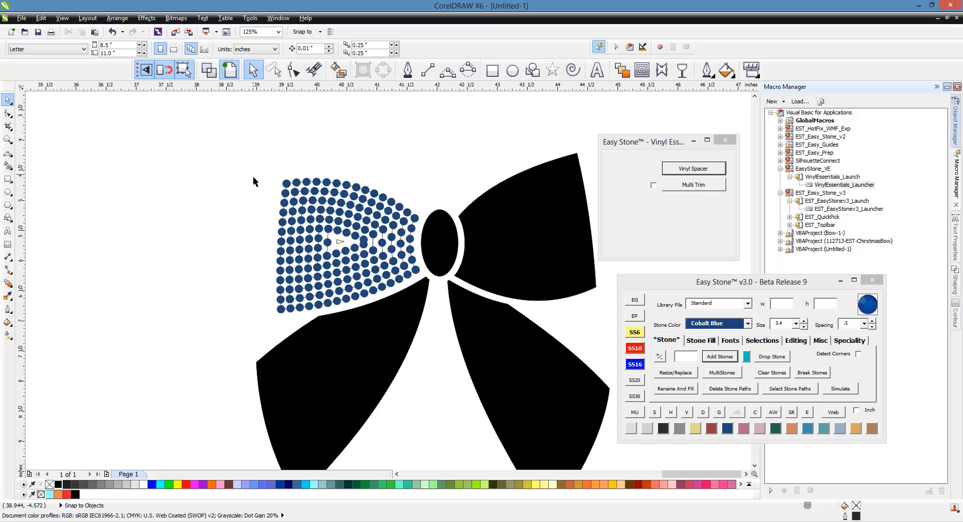
Delete the stone paths from the left loop, leaving only the Cobalt Blue stones.
{"action": "left_click_drag", "start_coordinate": [239, 161], "coordinate": [437, 324]}
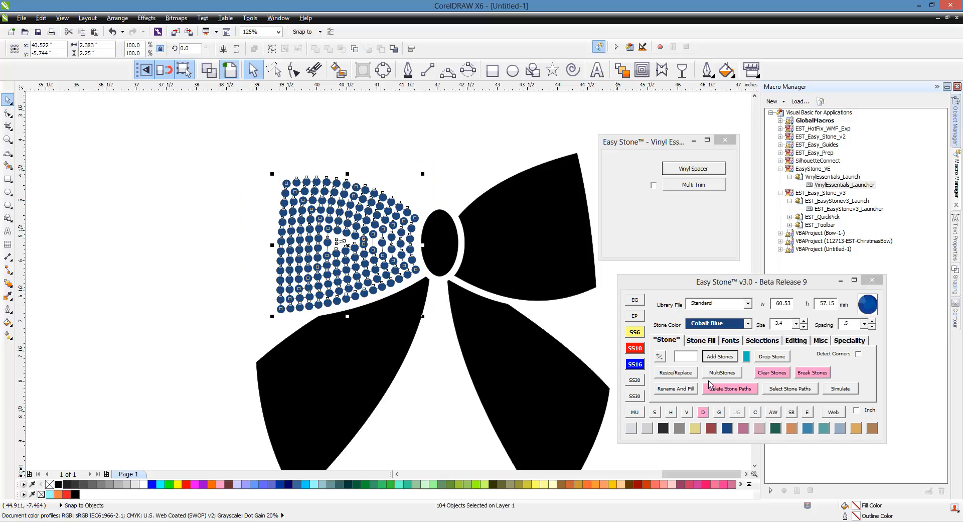
{"action": "left_click", "coordinate": [721, 390]}
{"action": "left_click", "coordinate": [239, 281]}
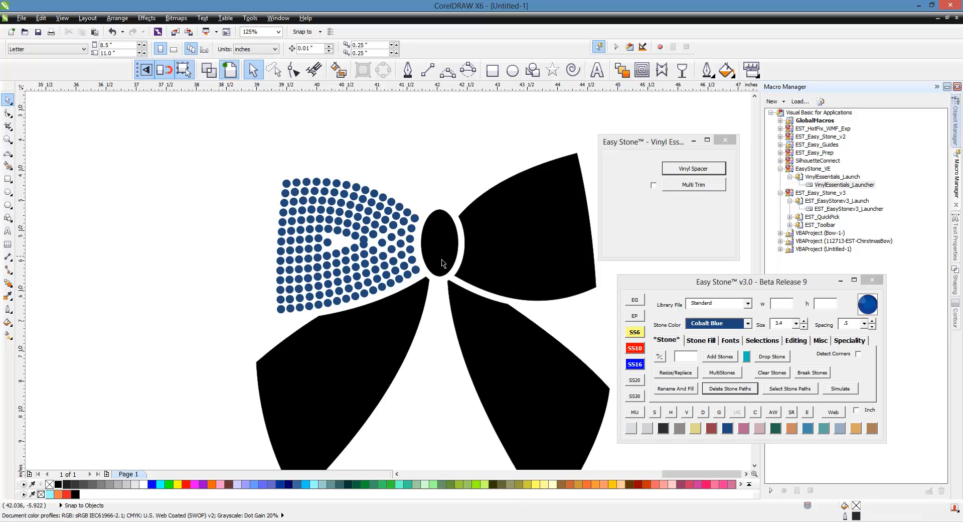
Place copies of a Cobalt Blue stone in the empty gaps near the narrow, knot-side end of the left loop.
{"action": "scroll", "coordinate": [396, 251], "scroll_direction": "up", "scroll_amount": 1}
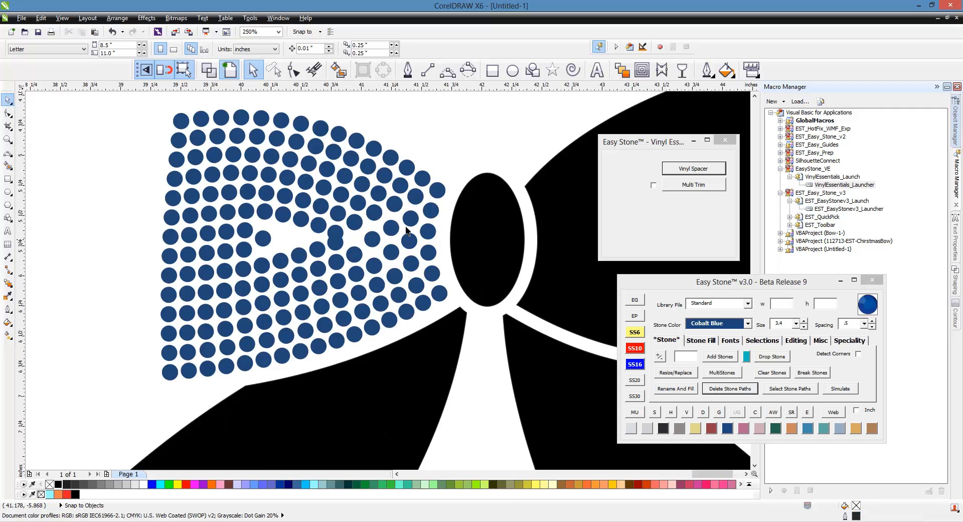
{"action": "scroll", "coordinate": [415, 226], "scroll_direction": "up", "scroll_amount": 2}
{"action": "left_click_drag", "start_coordinate": [429, 200], "coordinate": [290, 260]}
{"action": "right_click", "coordinate": [329, 234]}
{"action": "right_click", "coordinate": [295, 262]}
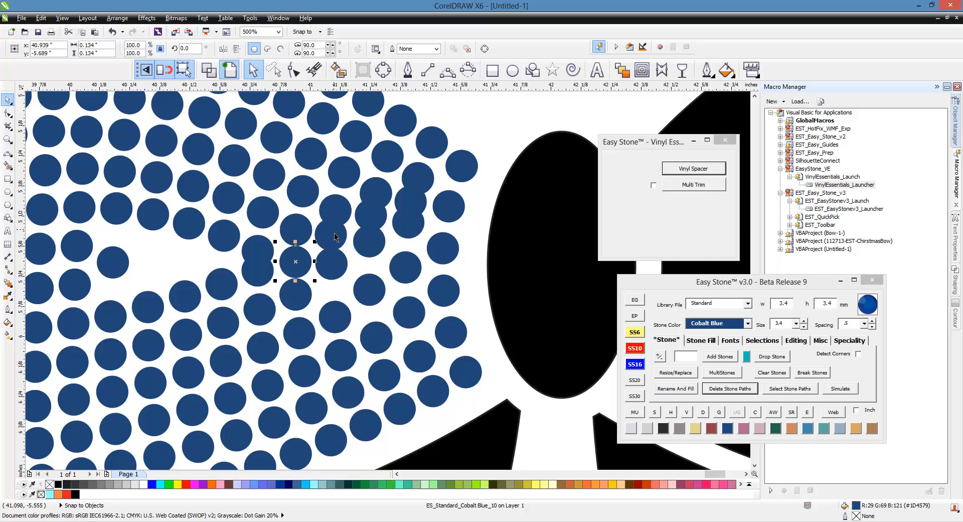
{"action": "scroll", "coordinate": [290, 260], "scroll_direction": "down", "scroll_amount": 2}
{"action": "scroll", "coordinate": [294, 239], "scroll_direction": "up", "scroll_amount": 2}
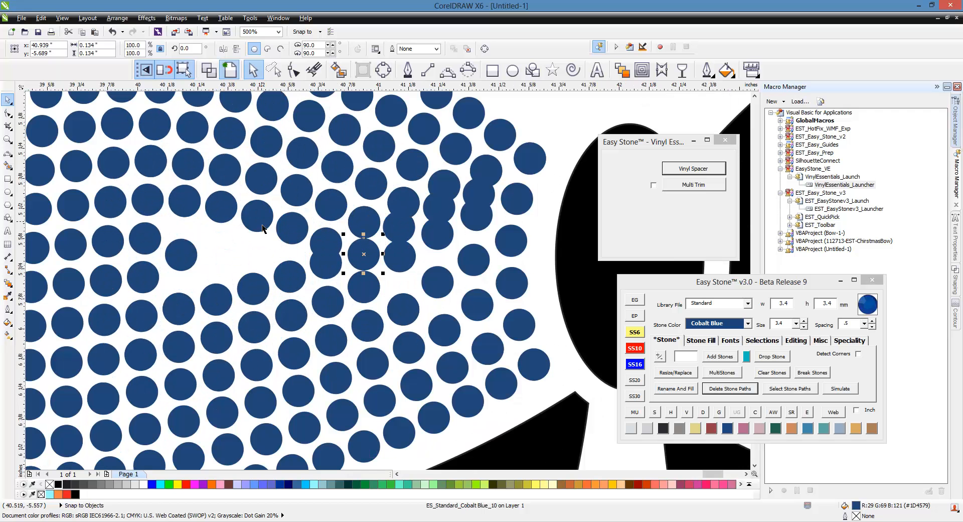
Copy three neighboring Cobalt Blue stones downward into the empty gap at the center of the left loop.
{"action": "right_click", "coordinate": [255, 251]}
{"action": "left_click_drag", "start_coordinate": [260, 222], "coordinate": [256, 254]}
{"action": "left_click_drag", "start_coordinate": [228, 217], "coordinate": [224, 241]}
{"action": "right_click", "coordinate": [224, 241]}
{"action": "right_click", "coordinate": [183, 225]}
{"action": "left_click_drag", "start_coordinate": [187, 205], "coordinate": [184, 228]}
{"action": "scroll", "coordinate": [226, 233], "scroll_direction": "down", "scroll_amount": 2}
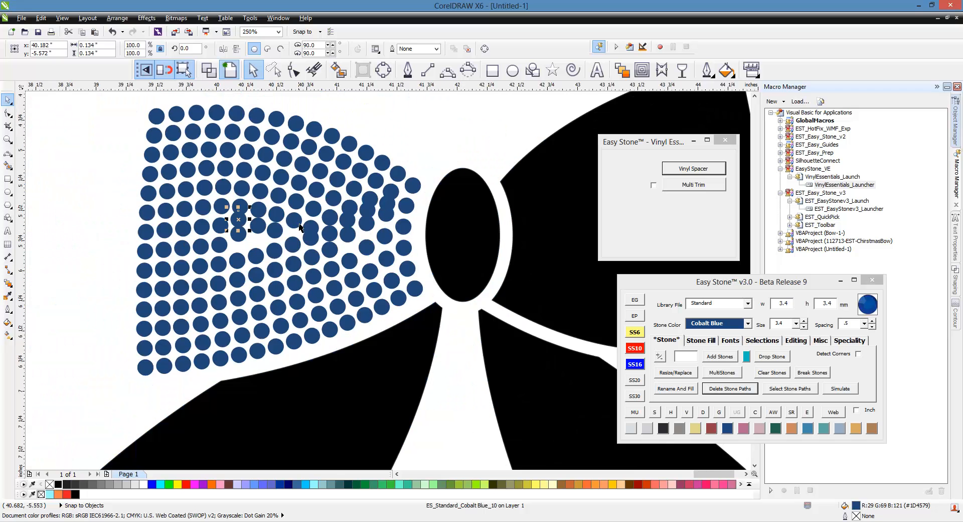
{"action": "left_click", "coordinate": [419, 141]}
{"action": "scroll", "coordinate": [427, 180], "scroll_direction": "up", "scroll_amount": 2}
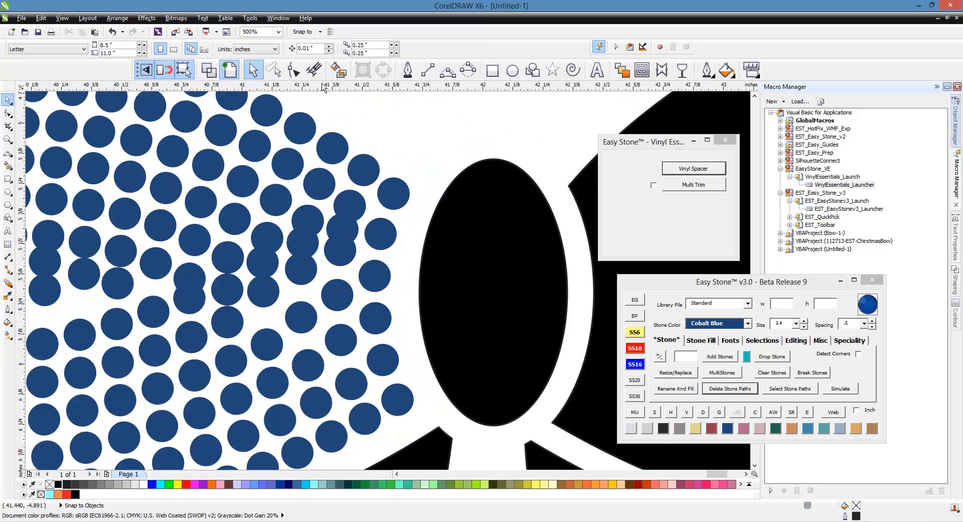
Try to re-space the second column of stones from the knot in the left loop.
{"action": "left_click", "coordinate": [274, 69]}
{"action": "scroll", "coordinate": [321, 140], "scroll_direction": "down", "scroll_amount": 1}
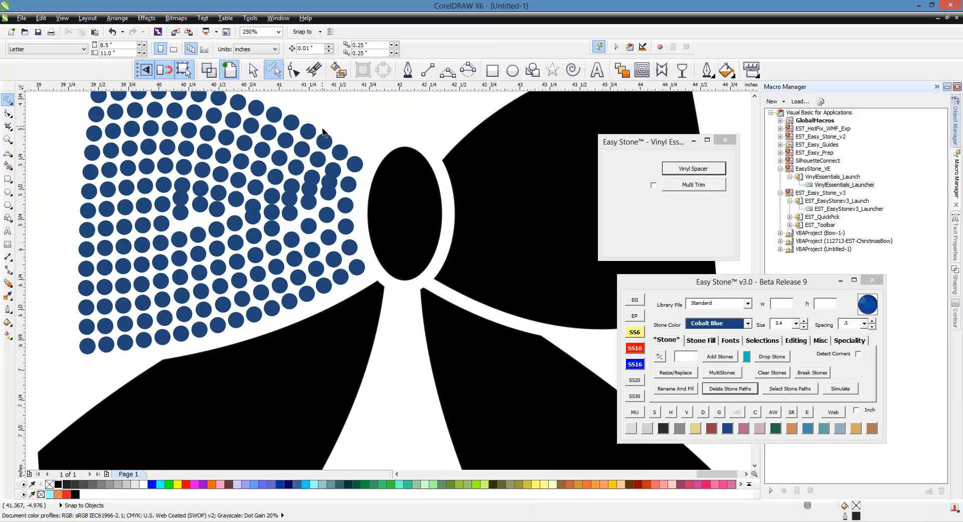
{"action": "mouse_move", "coordinate": [357, 142]}
{"action": "left_mouse_down"}
{"action": "mouse_move", "coordinate": [358, 243]}
{"action": "mouse_move", "coordinate": [341, 300]}
{"action": "mouse_move", "coordinate": [311, 224]}
{"action": "left_mouse_up"}
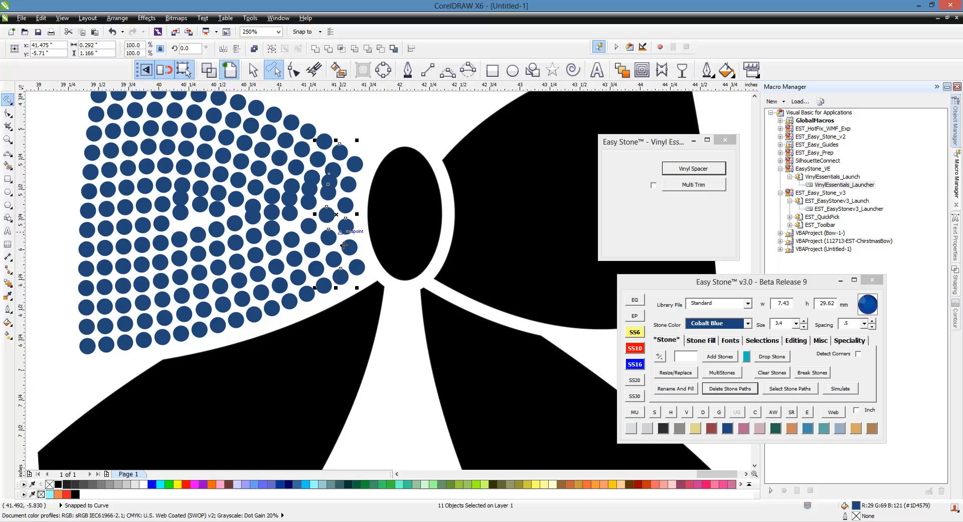
{"action": "left_click", "coordinate": [333, 260], "text": "shift"}
{"action": "left_click", "coordinate": [341, 276], "text": "shift"}
{"action": "scroll", "coordinate": [331, 189], "scroll_direction": "up", "scroll_amount": 1}
{"action": "left_click", "coordinate": [355, 156], "text": "shift"}
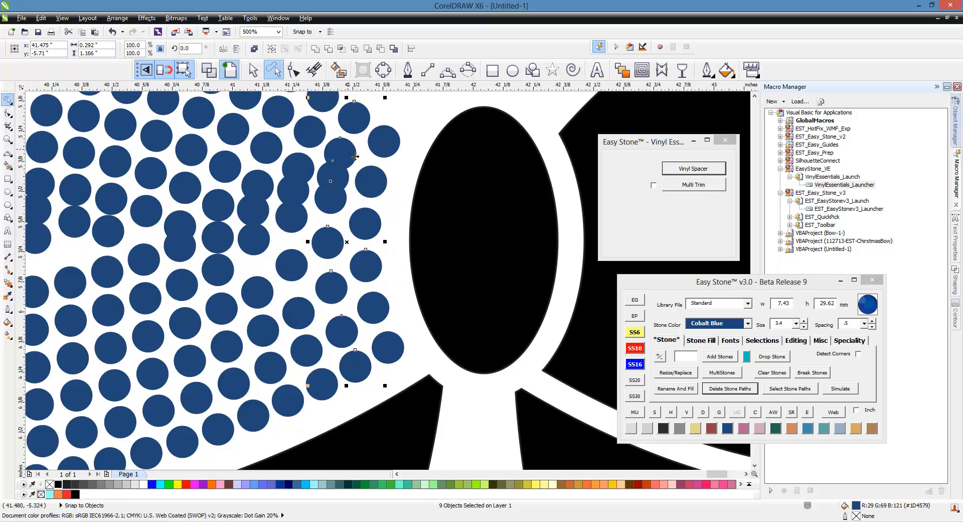
{"action": "left_click", "coordinate": [331, 202], "text": "shift"}
{"action": "left_click", "coordinate": [367, 371], "text": "shift"}
{"action": "left_click", "coordinate": [796, 340]}
{"action": "left_click", "coordinate": [701, 377]}
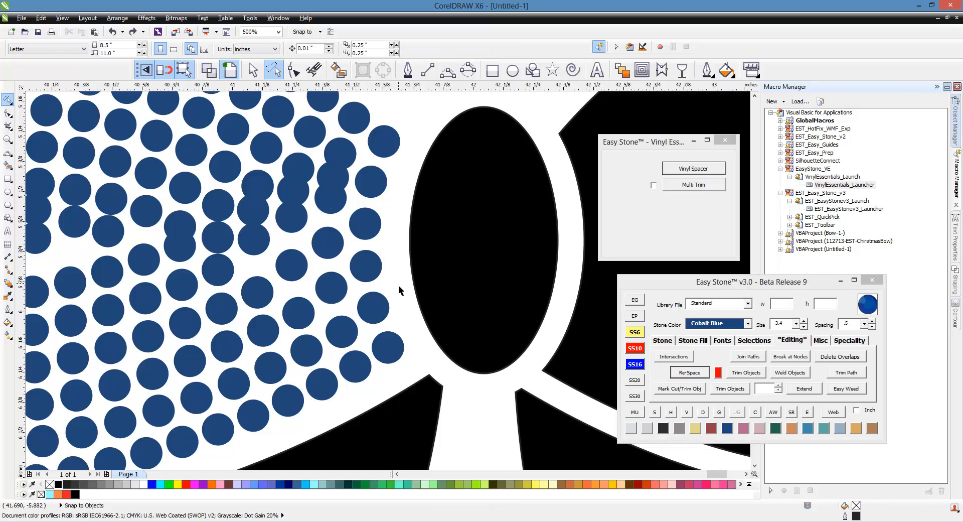
Select the eight stones in the second column from the knot on the left loop and re-space them evenly.
{"action": "left_click", "coordinate": [354, 132]}
{"action": "left_click", "coordinate": [347, 167], "text": "shift"}
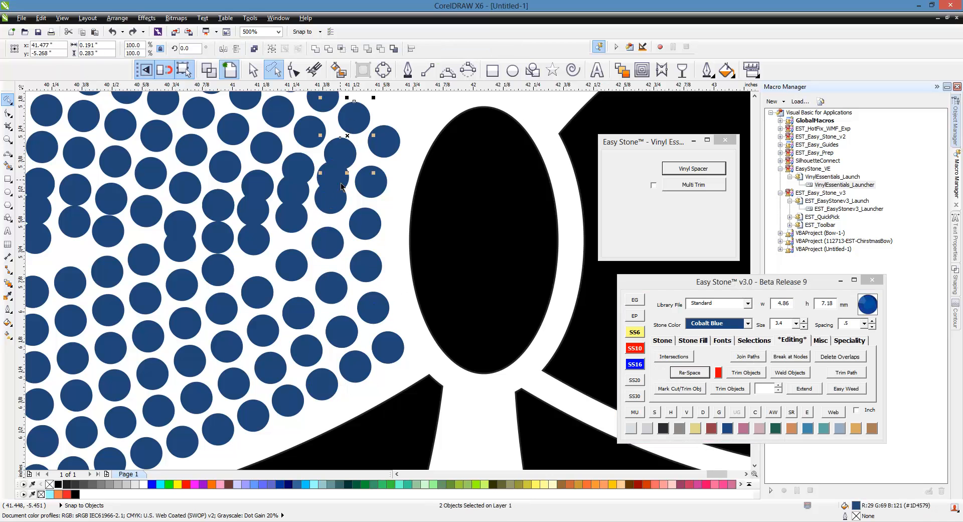
{"action": "left_click", "coordinate": [340, 183], "text": "shift"}
{"action": "left_click", "coordinate": [339, 207], "text": "shift"}
{"action": "left_click", "coordinate": [339, 231], "text": "shift"}
{"action": "left_click", "coordinate": [341, 279], "text": "shift"}
{"action": "left_click", "coordinate": [346, 336], "text": "shift"}
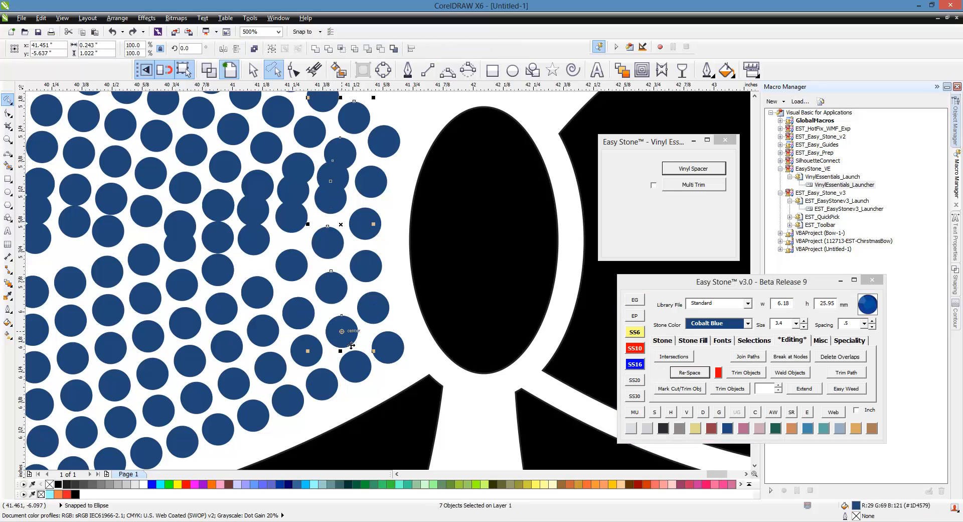
{"action": "left_click", "coordinate": [355, 366], "text": "shift"}
{"action": "left_click", "coordinate": [690, 372]}
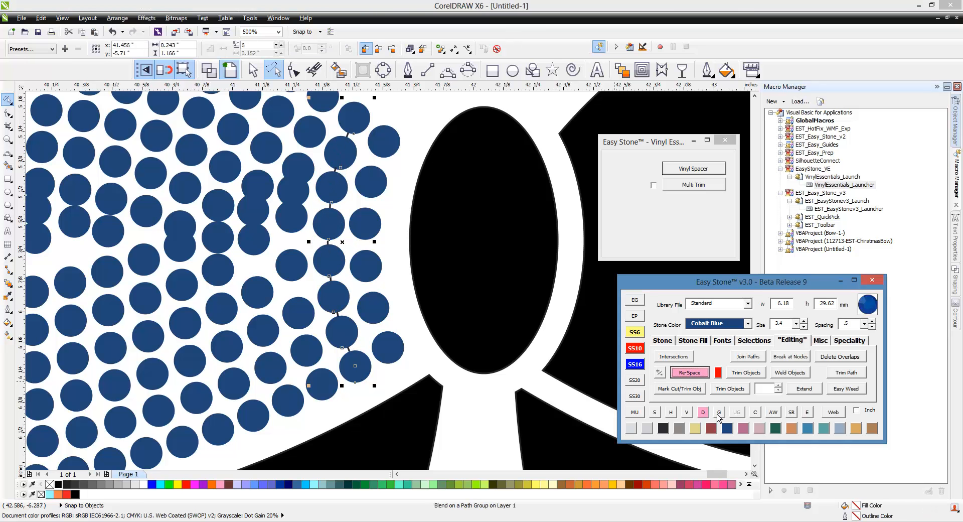
Re-space the overlapping stones of the third column from the knot evenly along the column.
{"action": "left_click", "coordinate": [312, 121]}
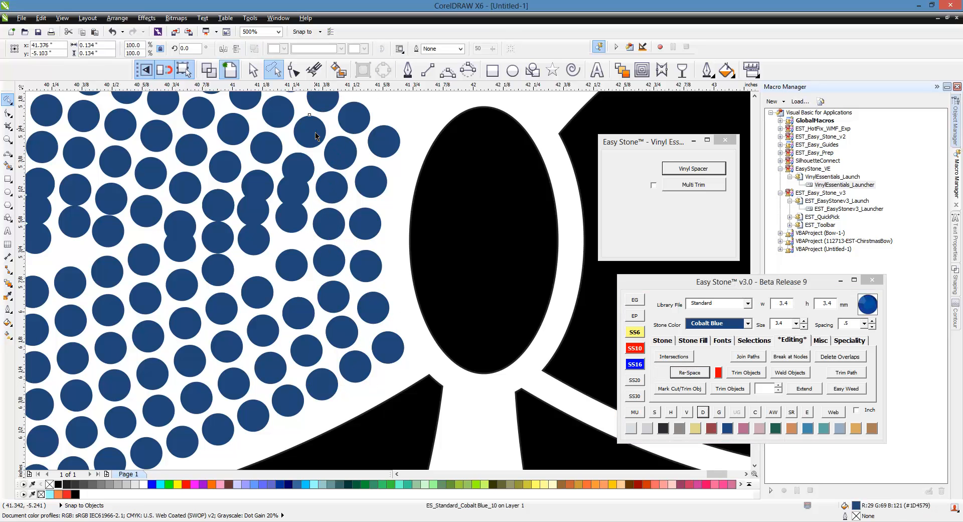
{"action": "left_click", "coordinate": [308, 165], "text": "shift"}
{"action": "left_click", "coordinate": [303, 197], "text": "shift"}
{"action": "left_click", "coordinate": [302, 221], "text": "shift"}
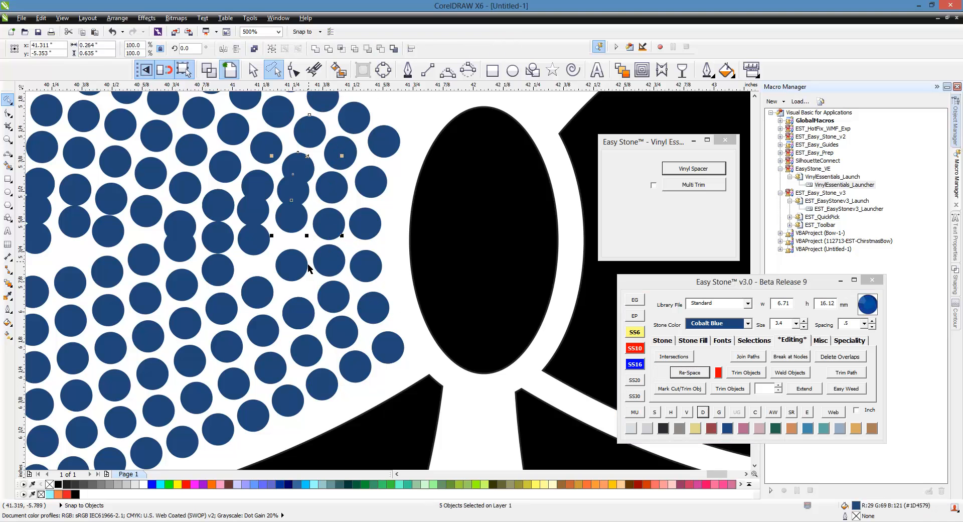
{"action": "left_click", "coordinate": [304, 270], "text": "shift"}
{"action": "left_click", "coordinate": [302, 309], "text": "shift"}
{"action": "left_click", "coordinate": [317, 356], "text": "shift"}
{"action": "left_click", "coordinate": [322, 385], "text": "shift"}
{"action": "left_click", "coordinate": [689, 373]}
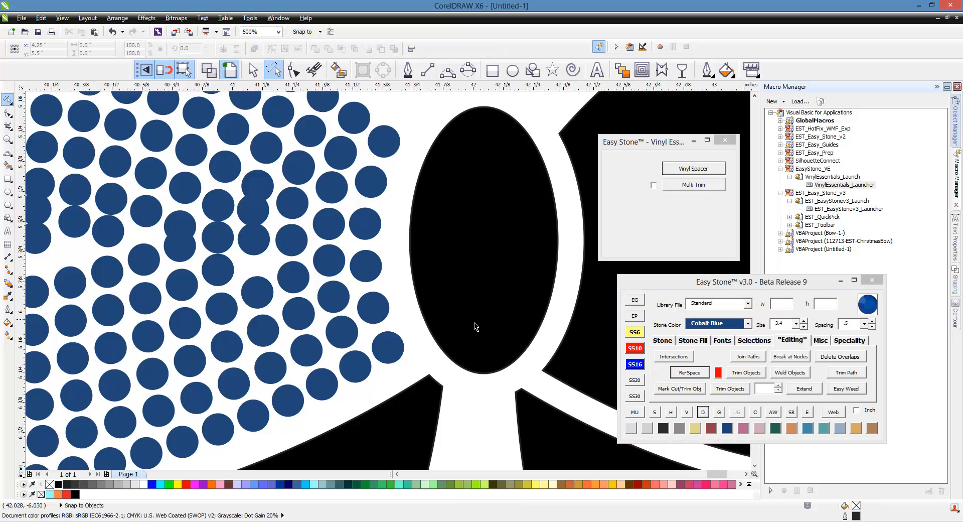
Select the stones of the fourth column from the knot, re-space them and finalize the spacing.
{"action": "scroll", "coordinate": [475, 327], "scroll_direction": "down", "scroll_amount": 2}
{"action": "left_click", "coordinate": [382, 200]}
{"action": "scroll", "coordinate": [377, 211], "scroll_direction": "up", "scroll_amount": 2}
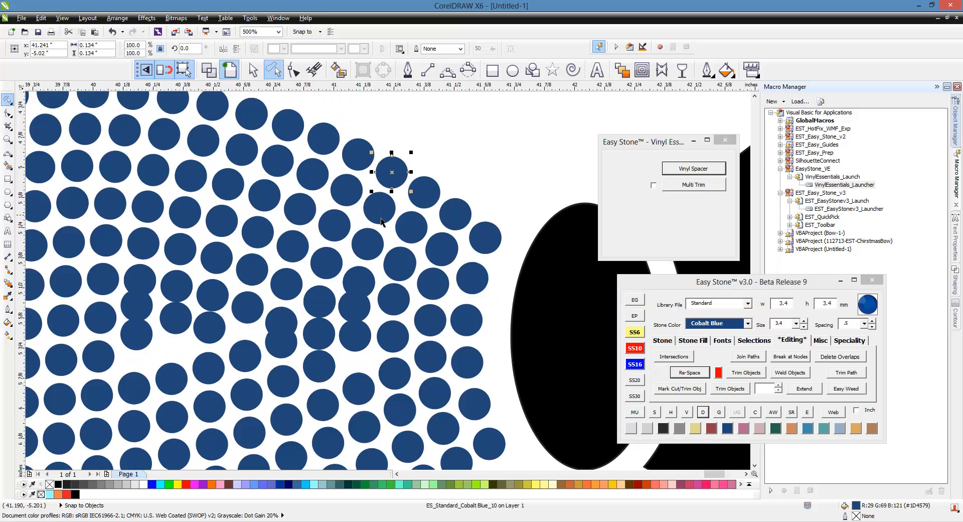
{"action": "left_click", "coordinate": [376, 214], "text": "shift"}
{"action": "left_click", "coordinate": [370, 233], "text": "shift"}
{"action": "left_click", "coordinate": [365, 282], "text": "shift"}
{"action": "left_click", "coordinate": [355, 309], "text": "shift"}
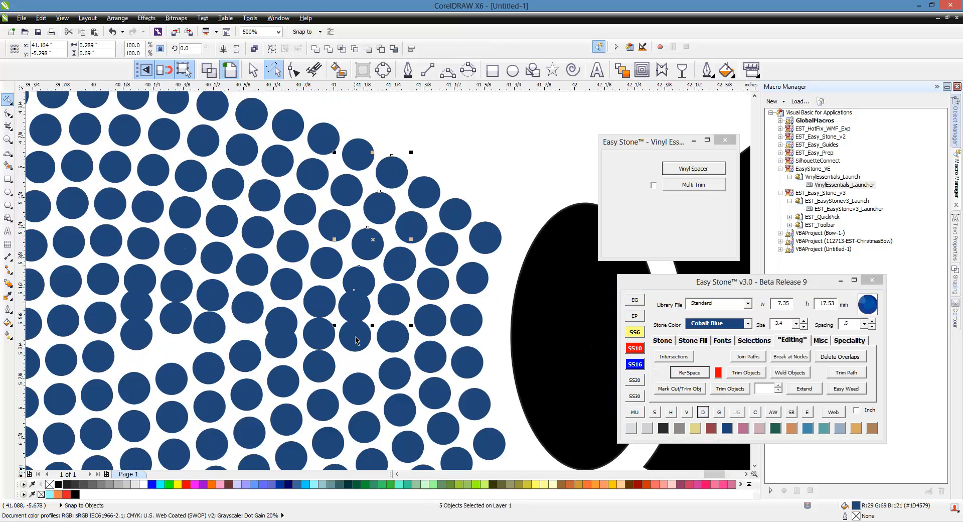
{"action": "left_click", "coordinate": [356, 339], "text": "shift"}
{"action": "left_click", "coordinate": [359, 390], "text": "shift"}
{"action": "left_click", "coordinate": [368, 432], "text": "shift"}
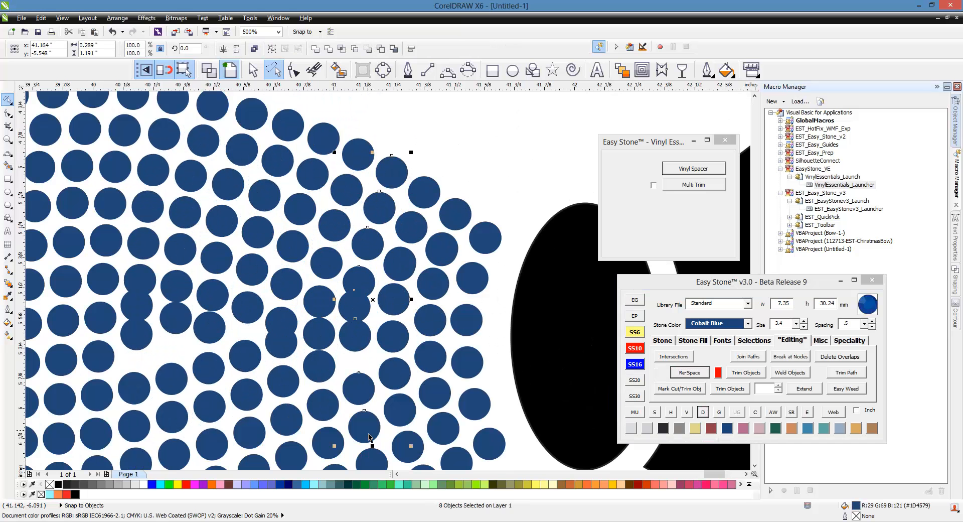
{"action": "left_click", "coordinate": [691, 374]}
{"action": "left_click", "coordinate": [706, 415]}
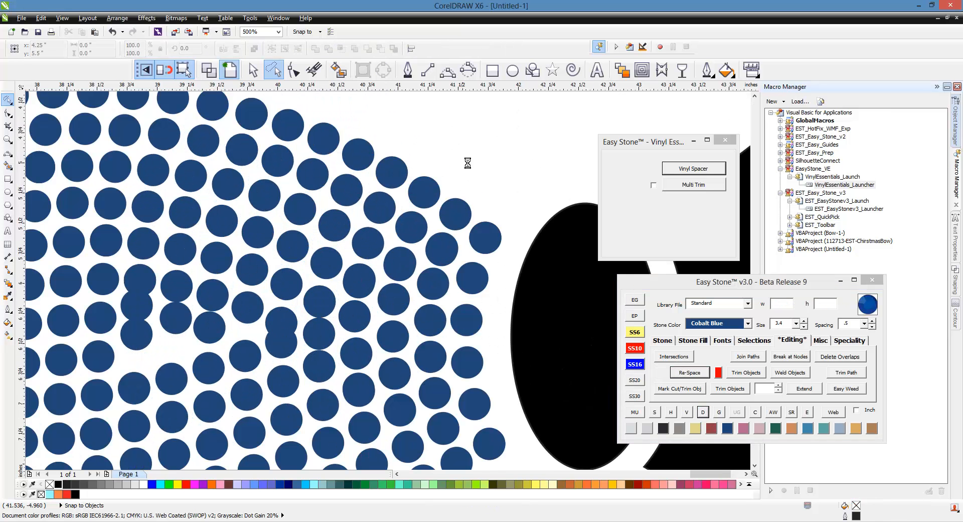
Re-space all the stones in the fifth column from the knot of the left loop.
{"action": "scroll", "coordinate": [466, 160], "scroll_direction": "down", "scroll_amount": 2}
{"action": "scroll", "coordinate": [420, 171], "scroll_direction": "up", "scroll_amount": 1}
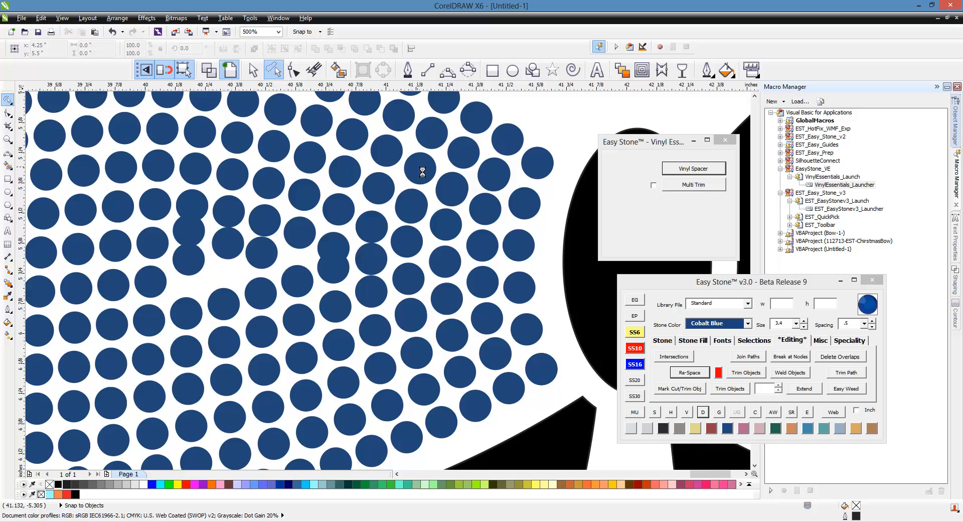
{"action": "scroll", "coordinate": [421, 168], "scroll_direction": "down", "scroll_amount": 1}
{"action": "left_click", "coordinate": [422, 124]}
{"action": "scroll", "coordinate": [417, 151], "scroll_direction": "up", "scroll_amount": 1}
{"action": "left_click", "coordinate": [403, 143], "text": "shift"}
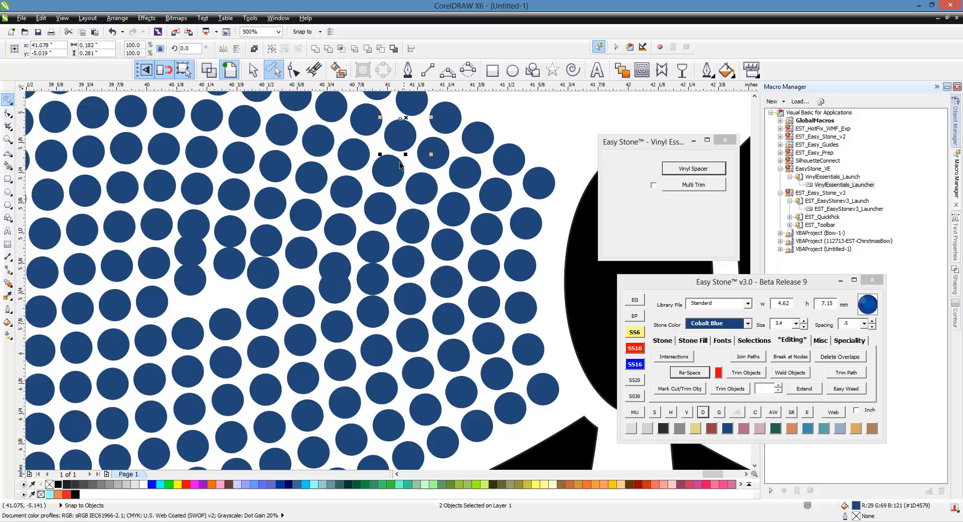
{"action": "left_click", "coordinate": [394, 175], "text": "shift"}
{"action": "left_click", "coordinate": [386, 209], "text": "shift"}
{"action": "left_click", "coordinate": [382, 286], "text": "shift"}
{"action": "left_click", "coordinate": [377, 324], "text": "shift"}
{"action": "left_click", "coordinate": [377, 351], "text": "shift"}
{"action": "left_click", "coordinate": [390, 401], "text": "shift"}
{"action": "left_click", "coordinate": [391, 422], "text": "shift"}
{"action": "left_click", "coordinate": [391, 424], "text": "shift"}
{"action": "left_click", "coordinate": [411, 461], "text": "shift"}
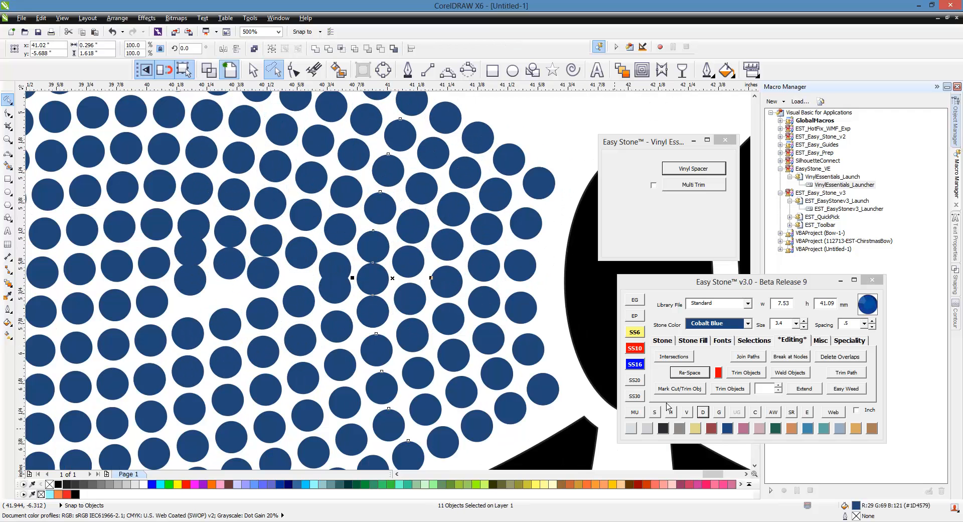
{"action": "left_click", "coordinate": [692, 374]}
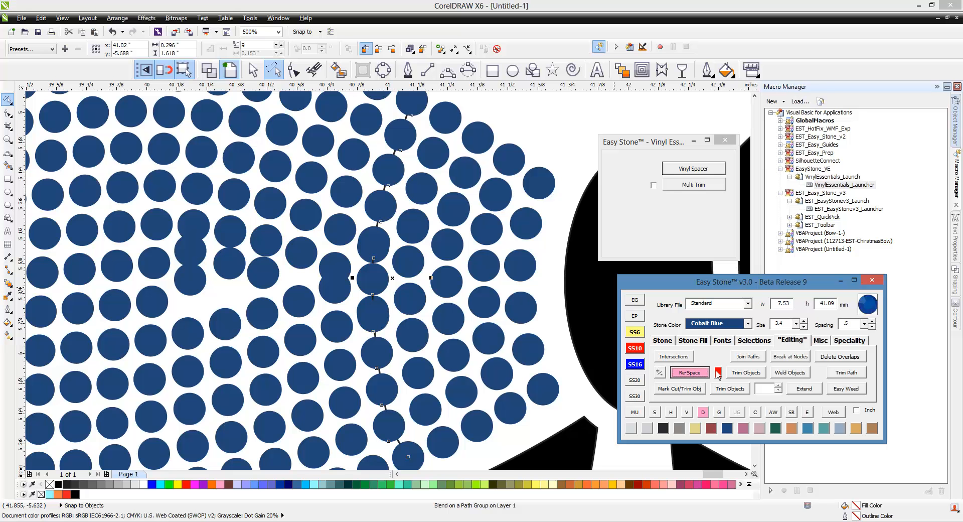
{"action": "left_click", "coordinate": [718, 372]}
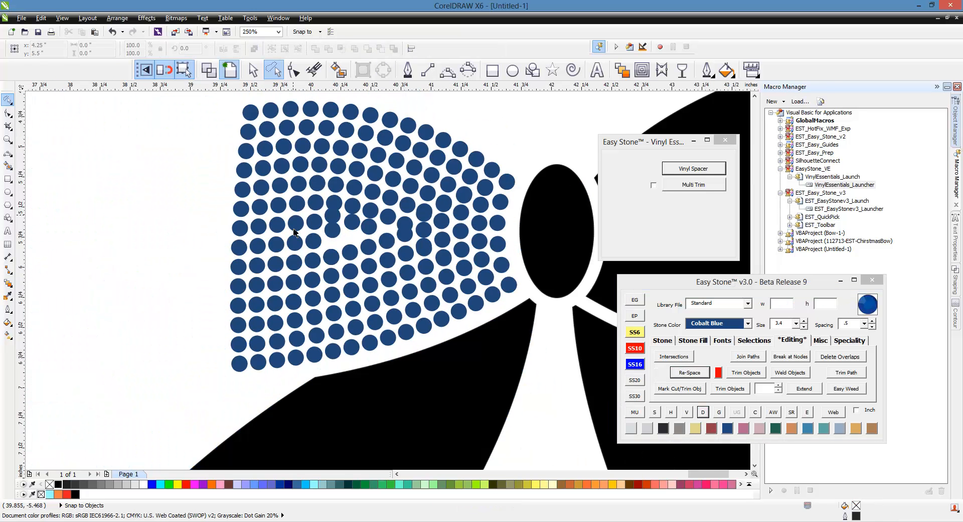
Select all the stones in the left loop and delete the overlapping duplicates.
{"action": "scroll", "coordinate": [295, 232], "scroll_direction": "down", "scroll_amount": 1}
{"action": "left_click_drag", "start_coordinate": [208, 151], "coordinate": [310, 237]}
{"action": "left_click", "coordinate": [253, 71]}
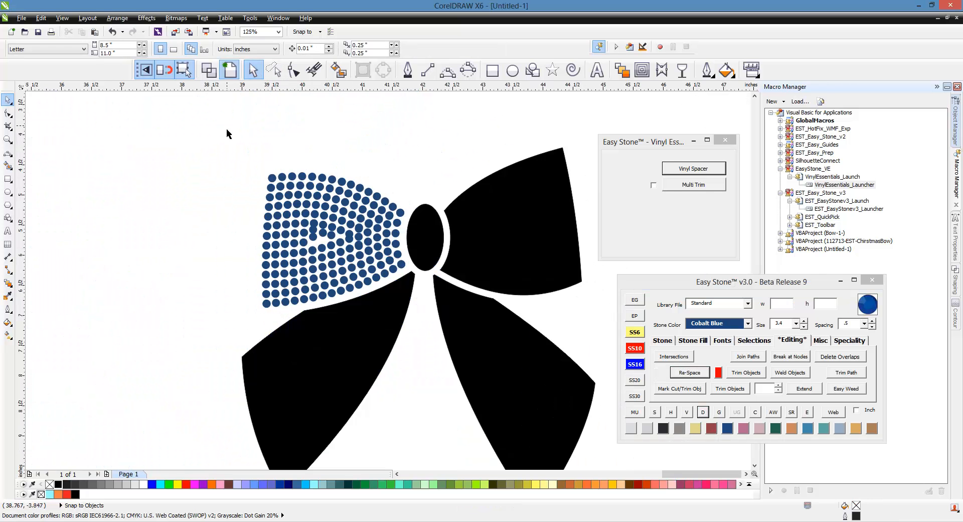
{"action": "left_click_drag", "start_coordinate": [227, 127], "coordinate": [423, 324]}
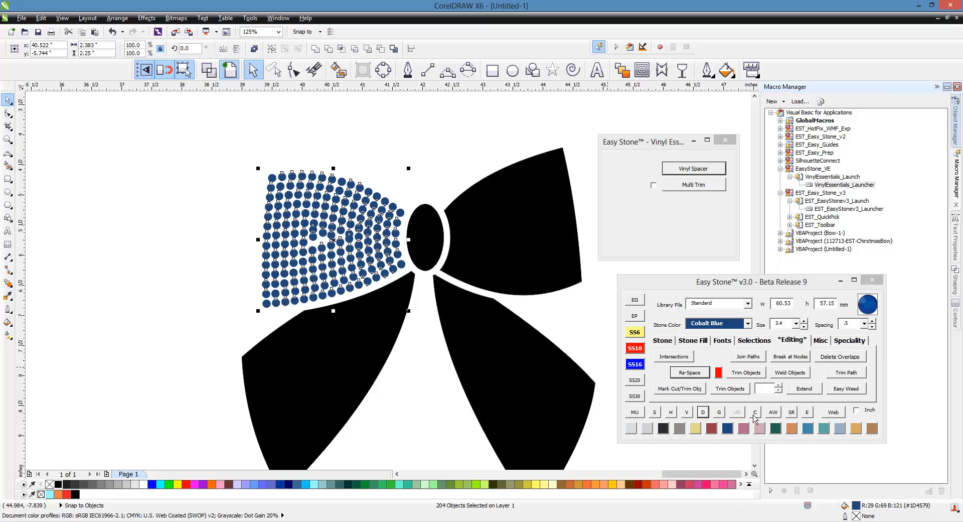
{"action": "left_click", "coordinate": [755, 413]}
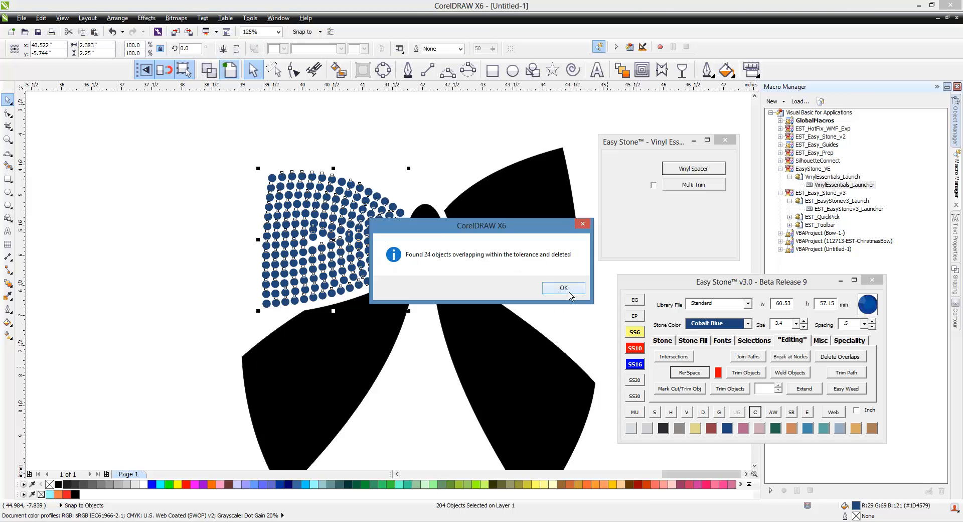
{"action": "left_click", "coordinate": [564, 288]}
Select the sixth stone column from the knot, from the loop's upper edge to its lower edge, and re-space it.
{"action": "scroll", "coordinate": [372, 225], "scroll_direction": "up", "scroll_amount": 2}
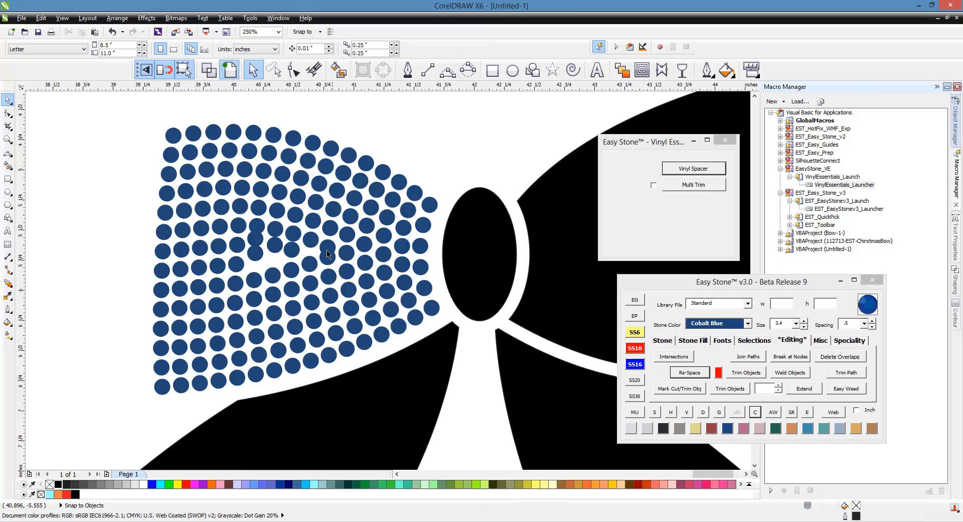
{"action": "left_click", "coordinate": [348, 156]}
{"action": "left_click", "coordinate": [345, 175], "text": "shift"}
{"action": "left_click", "coordinate": [336, 189], "text": "shift"}
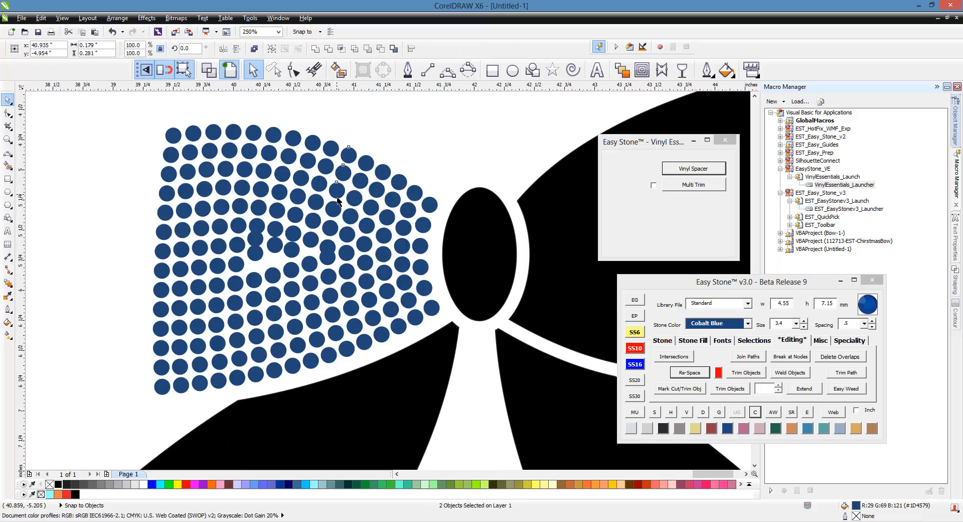
{"action": "left_click", "coordinate": [333, 209], "text": "shift"}
{"action": "left_click", "coordinate": [330, 227], "text": "shift"}
{"action": "left_click", "coordinate": [327, 246], "text": "shift"}
{"action": "left_click", "coordinate": [328, 257], "text": "shift"}
{"action": "left_click", "coordinate": [328, 276], "text": "shift"}
{"action": "left_click", "coordinate": [331, 296], "text": "shift"}
{"action": "left_click", "coordinate": [332, 313], "text": "shift"}
{"action": "left_click", "coordinate": [336, 331], "text": "shift"}
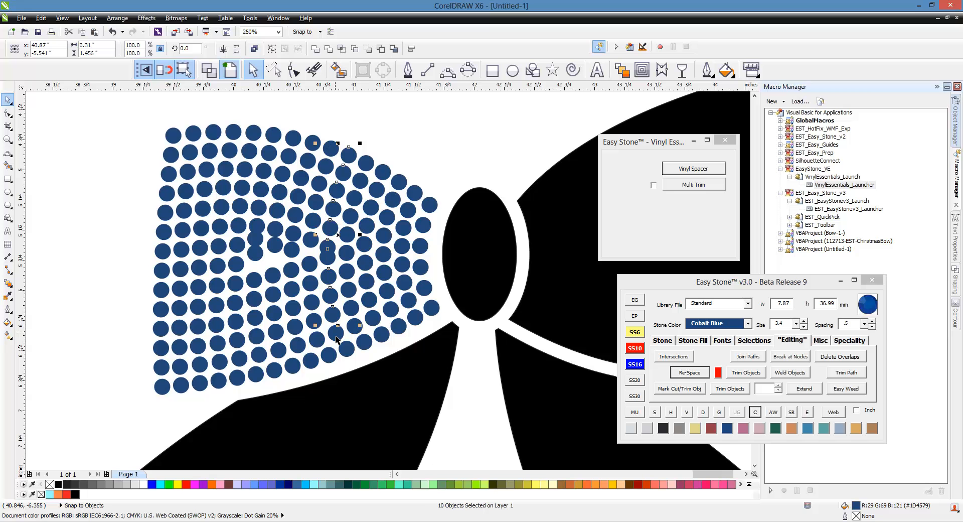
{"action": "left_click", "coordinate": [347, 347], "text": "shift"}
{"action": "left_click", "coordinate": [692, 372]}
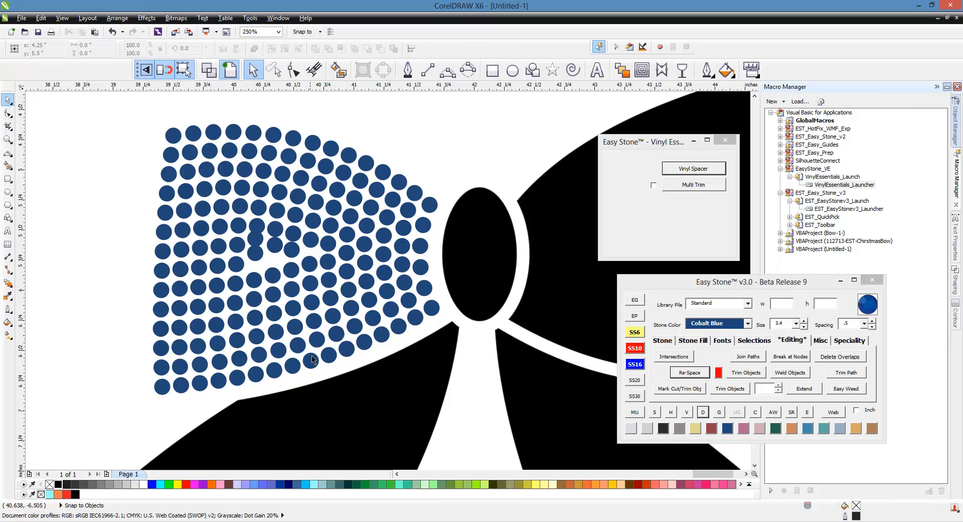
Re-space the seventh stone column from the knot between the loop's lower and upper edges.
{"action": "left_click", "coordinate": [328, 356]}
{"action": "left_click", "coordinate": [317, 341], "text": "shift"}
{"action": "left_click", "coordinate": [315, 321], "text": "shift"}
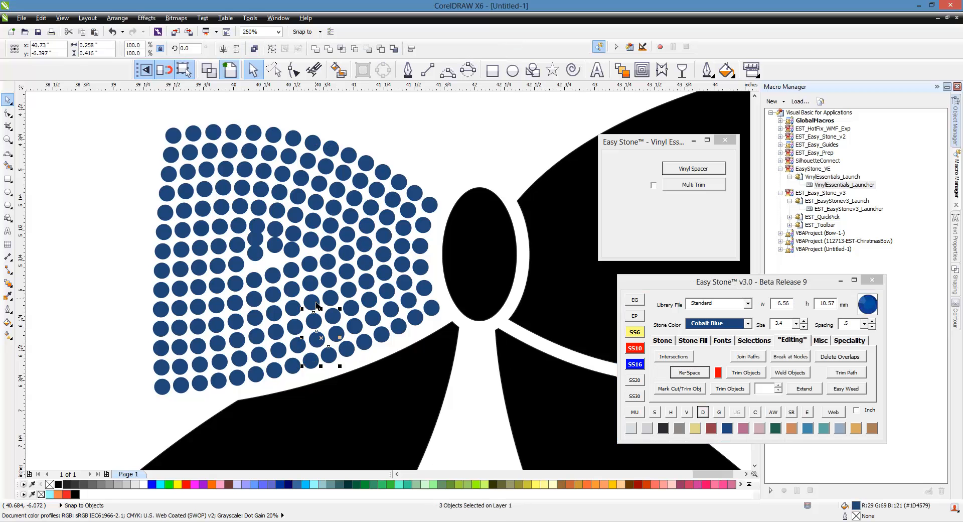
{"action": "left_click", "coordinate": [315, 303], "text": "shift"}
{"action": "left_click", "coordinate": [314, 284], "text": "shift"}
{"action": "left_click", "coordinate": [312, 263], "text": "shift"}
{"action": "left_click", "coordinate": [313, 240], "text": "shift"}
{"action": "left_click", "coordinate": [315, 220], "text": "shift"}
{"action": "left_click", "coordinate": [316, 202], "text": "shift"}
{"action": "left_click", "coordinate": [321, 181], "text": "shift"}
{"action": "left_click", "coordinate": [326, 166], "text": "shift"}
{"action": "left_click", "coordinate": [331, 149], "text": "shift"}
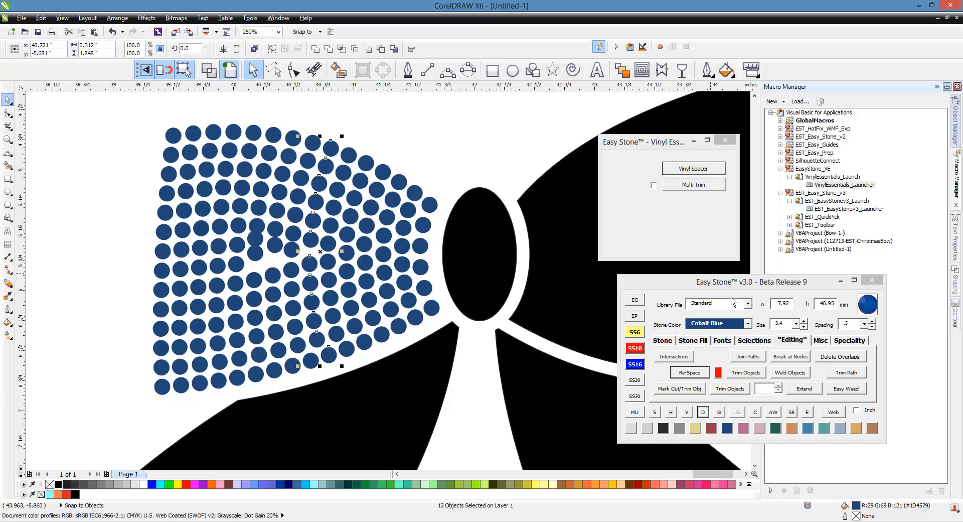
{"action": "left_click", "coordinate": [712, 416]}
{"action": "left_click", "coordinate": [704, 413]}
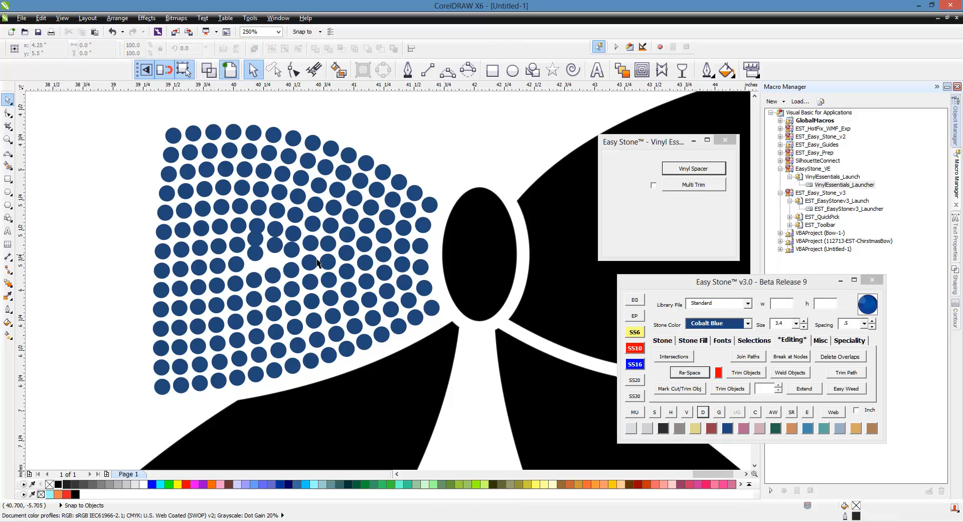
Even out the eighth stone column from the knot by selecting its stones and re-spacing them.
{"action": "left_click", "coordinate": [298, 345]}
{"action": "left_click", "coordinate": [295, 327], "text": "shift"}
{"action": "left_click", "coordinate": [293, 307], "text": "shift"}
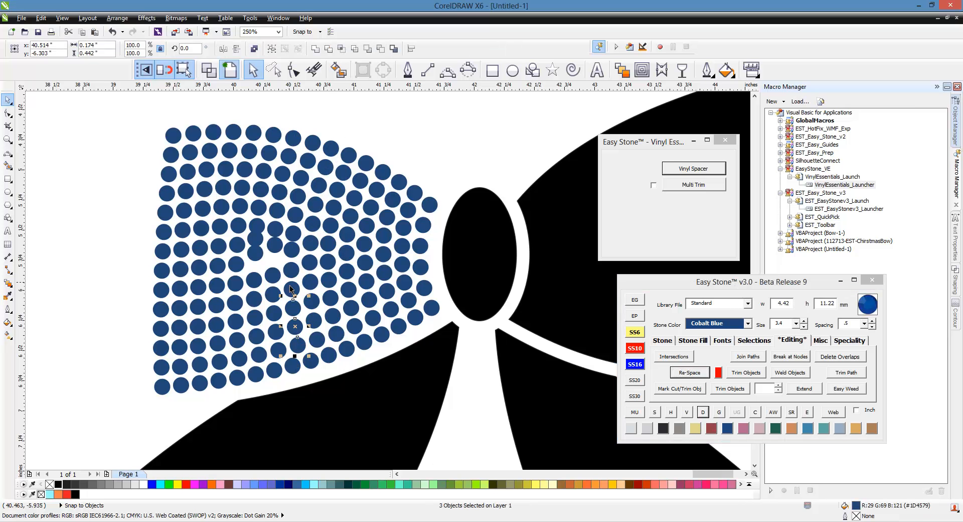
{"action": "left_click", "coordinate": [292, 288], "text": "shift"}
{"action": "left_click", "coordinate": [292, 270], "text": "shift"}
{"action": "left_click", "coordinate": [294, 251], "text": "shift"}
{"action": "left_click", "coordinate": [294, 232], "text": "shift"}
{"action": "left_click", "coordinate": [295, 214], "text": "shift"}
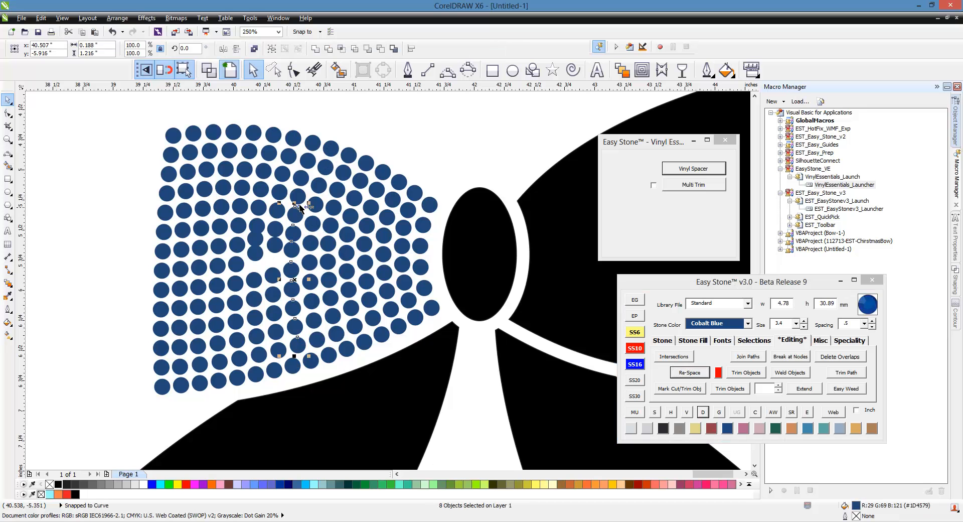
{"action": "left_click", "coordinate": [299, 195], "text": "shift"}
{"action": "left_click", "coordinate": [301, 176], "text": "shift"}
{"action": "left_click", "coordinate": [308, 161], "text": "shift"}
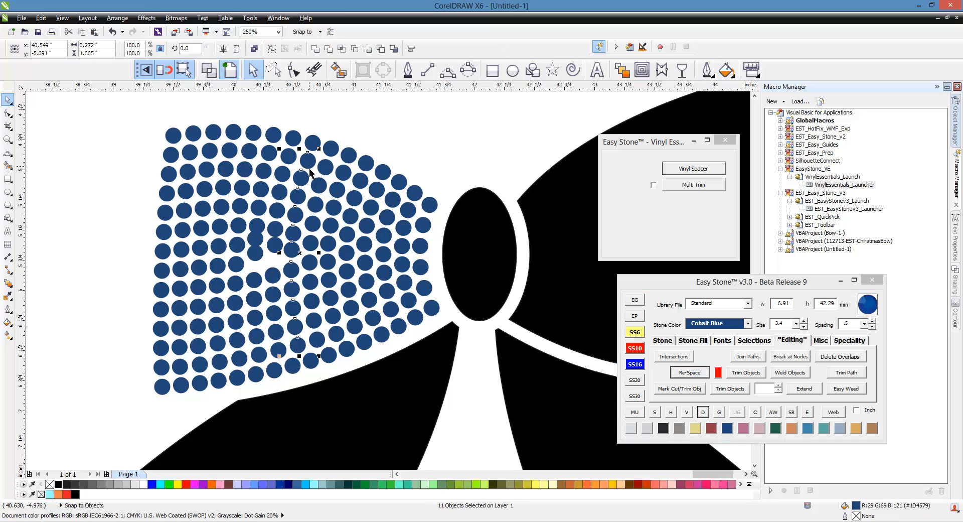
{"action": "left_click", "coordinate": [314, 146], "text": "shift"}
{"action": "left_click", "coordinate": [706, 418]}
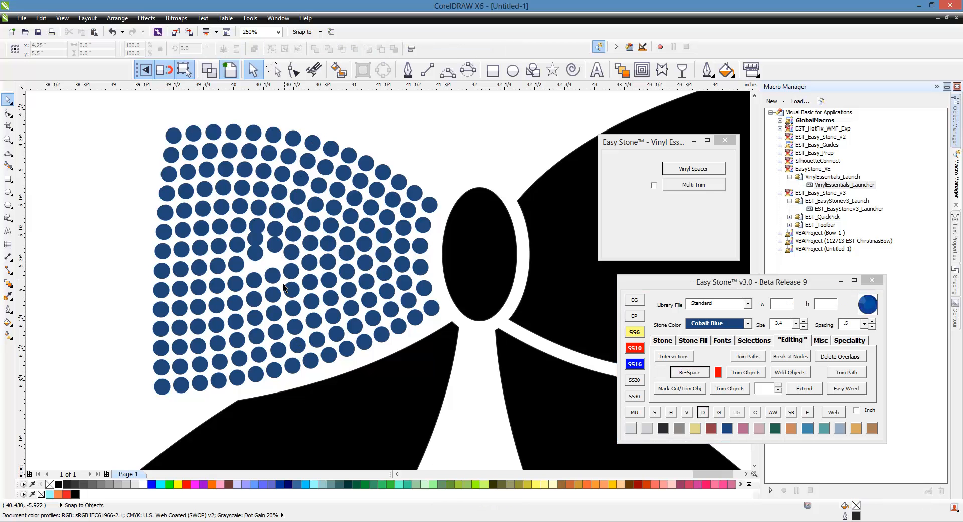
Select the ninth stone column from the knot, from the loop's lower edge to its upper edge, re-space it and delete the leftover path.
{"action": "left_click", "coordinate": [279, 350]}
{"action": "left_click", "coordinate": [275, 331], "text": "shift"}
{"action": "left_click", "coordinate": [274, 313], "text": "shift"}
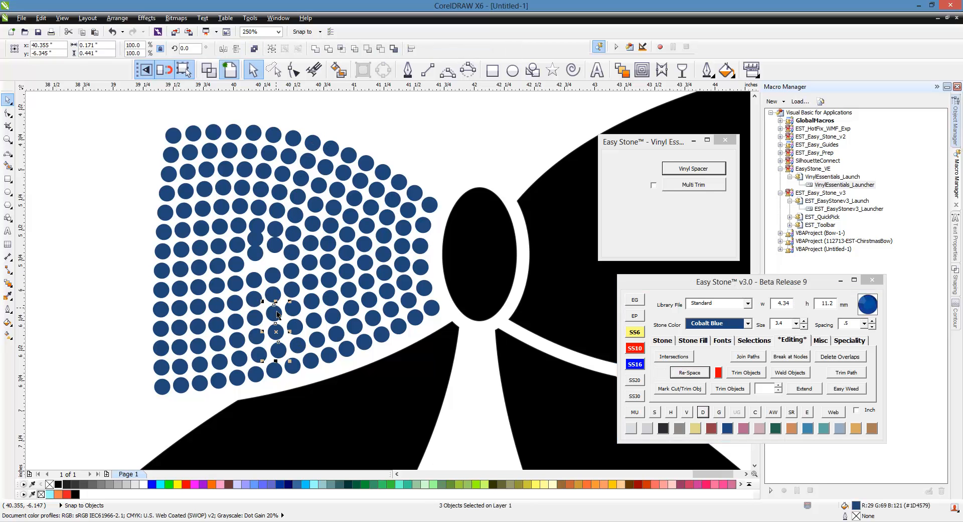
{"action": "left_click", "coordinate": [274, 294], "text": "shift"}
{"action": "left_click", "coordinate": [272, 275], "text": "shift"}
{"action": "left_click", "coordinate": [277, 246], "text": "shift"}
{"action": "left_click", "coordinate": [277, 208], "text": "shift"}
{"action": "left_click", "coordinate": [279, 190], "text": "shift"}
{"action": "left_click", "coordinate": [283, 173], "text": "shift"}
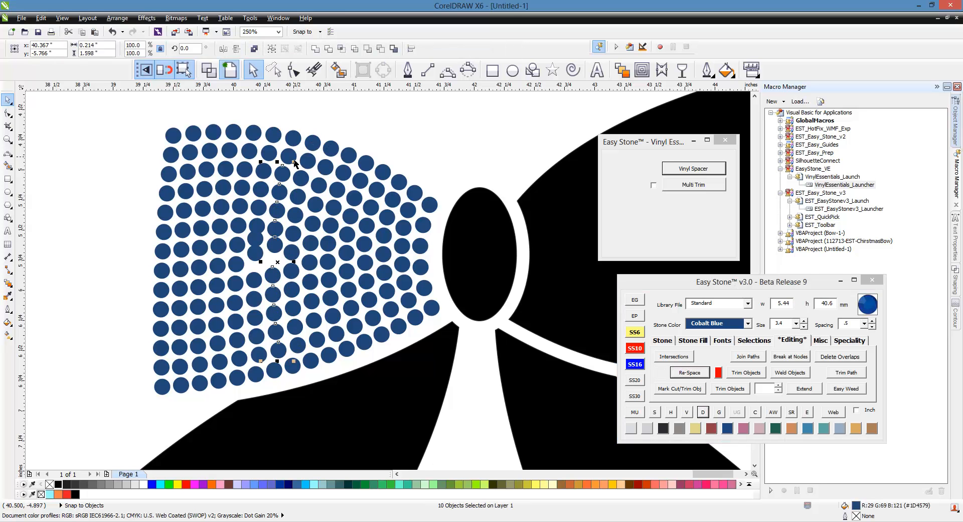
{"action": "left_click", "coordinate": [289, 155], "text": "shift"}
{"action": "left_click", "coordinate": [293, 138], "text": "shift"}
{"action": "left_click", "coordinate": [661, 362]}
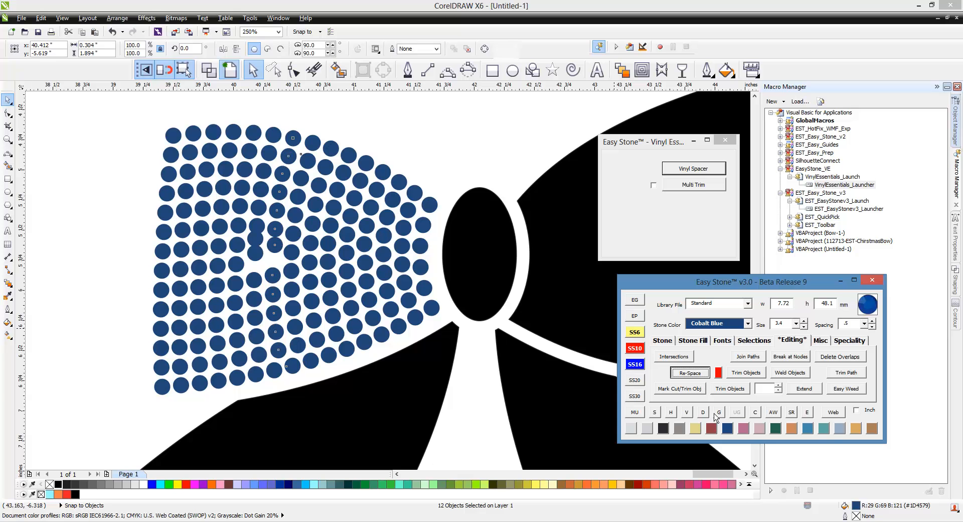
{"action": "left_click", "coordinate": [703, 412]}
Even out the tenth stone column from the knot by selecting its stones, including the crowded middle ones, and re-spacing them.
{"action": "left_click", "coordinate": [259, 355]}
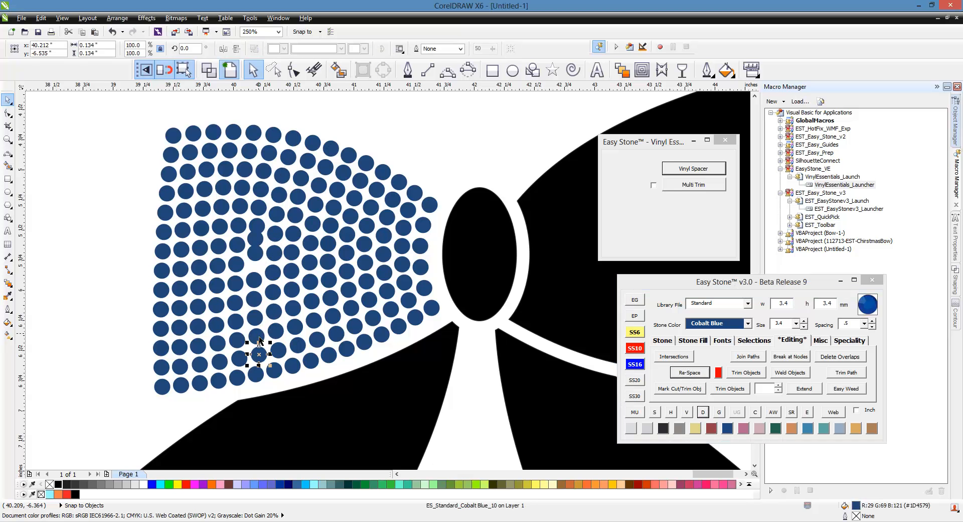
{"action": "left_click", "coordinate": [256, 336], "text": "shift"}
{"action": "left_click", "coordinate": [254, 317], "text": "shift"}
{"action": "left_click", "coordinate": [253, 299], "text": "shift"}
{"action": "left_click", "coordinate": [254, 280], "text": "shift"}
{"action": "left_click", "coordinate": [258, 240], "text": "shift"}
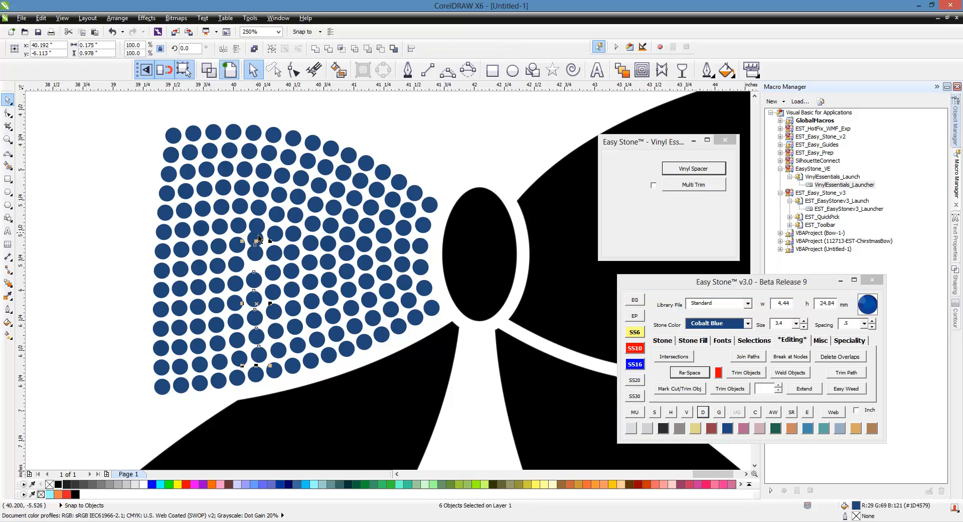
{"action": "left_click", "coordinate": [256, 233], "text": "shift"}
{"action": "left_click", "coordinate": [256, 221], "text": "shift"}
{"action": "left_click", "coordinate": [258, 208], "text": "shift"}
{"action": "left_click", "coordinate": [261, 189], "text": "shift"}
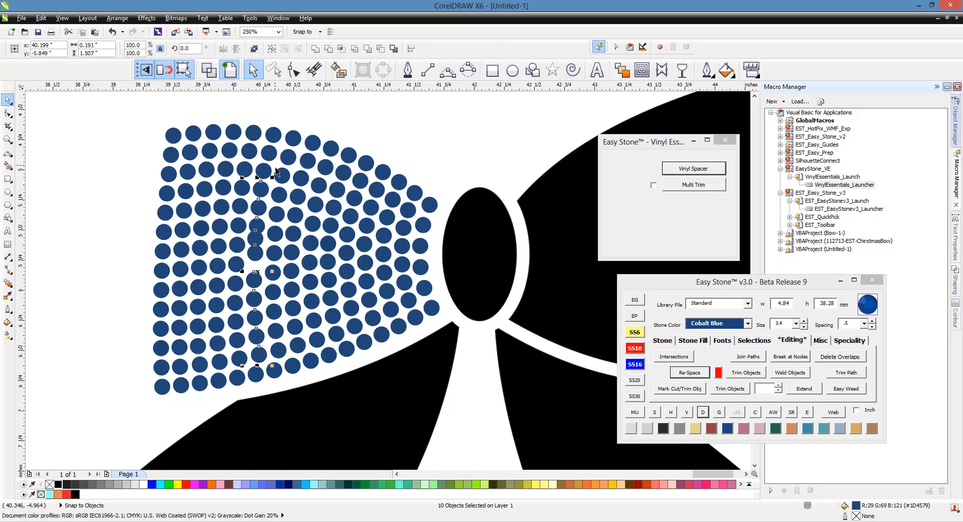
{"action": "left_click", "coordinate": [267, 169], "text": "shift"}
{"action": "left_click", "coordinate": [271, 154], "text": "shift"}
{"action": "left_click", "coordinate": [276, 137], "text": "shift"}
{"action": "left_click", "coordinate": [690, 372]}
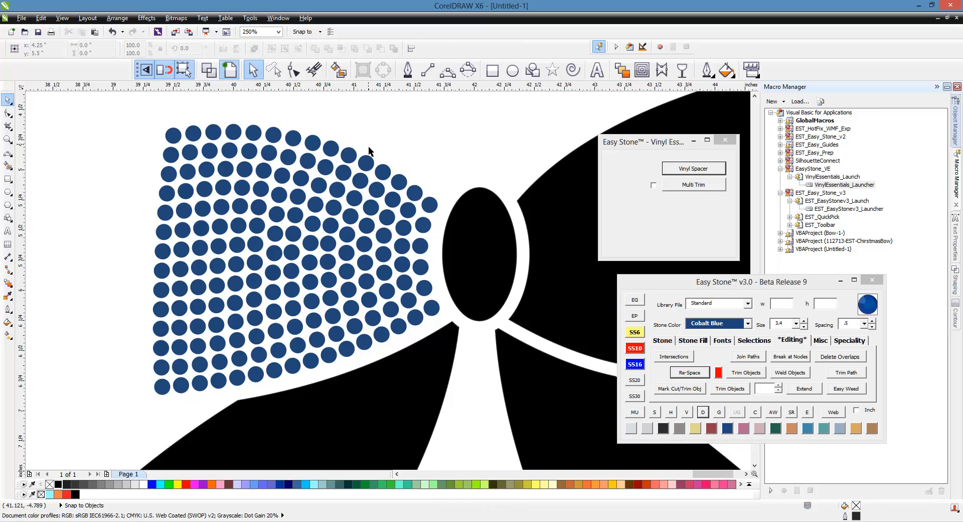
Generate concentric inner paths in the bow's black oval knot with Island Fill at 3.9 spacing.
{"action": "scroll", "coordinate": [312, 157], "scroll_direction": "down", "scroll_amount": 1}
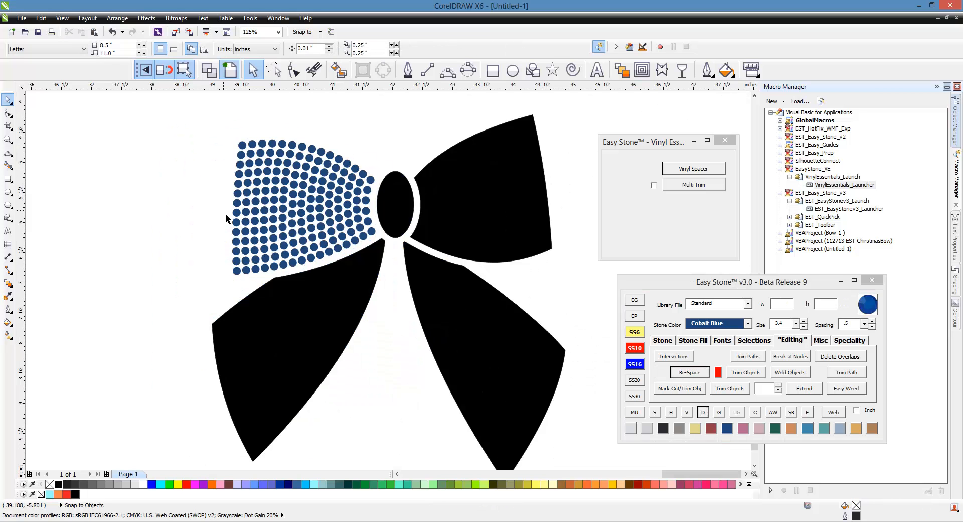
{"action": "scroll", "coordinate": [230, 211], "scroll_direction": "down", "scroll_amount": 1}
{"action": "scroll", "coordinate": [318, 180], "scroll_direction": "up", "scroll_amount": 2}
{"action": "left_click", "coordinate": [335, 254]}
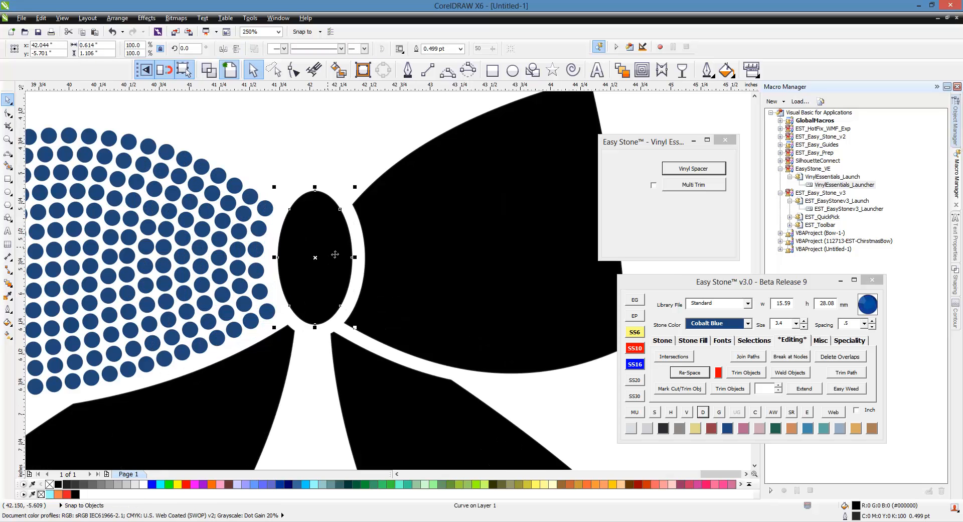
{"action": "left_click", "coordinate": [694, 343]}
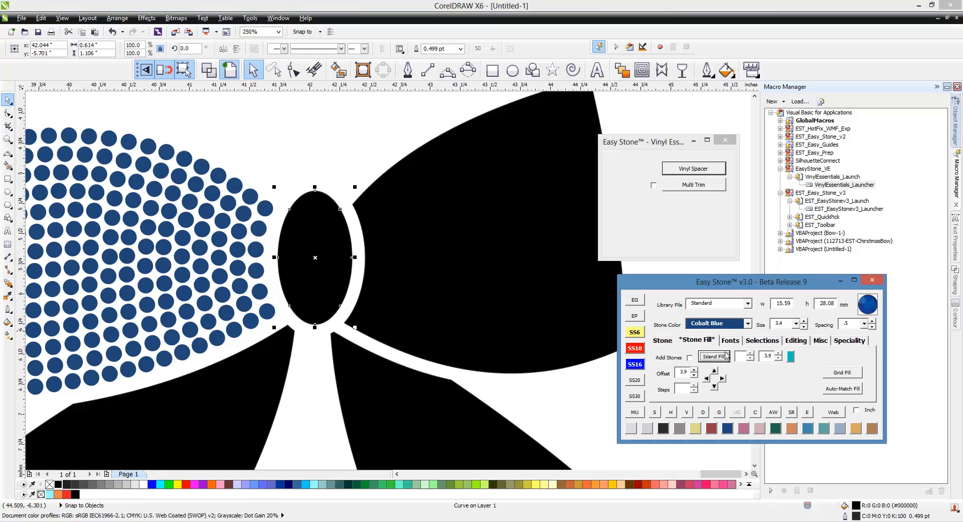
{"action": "left_click", "coordinate": [751, 353]}
{"action": "left_click", "coordinate": [719, 362]}
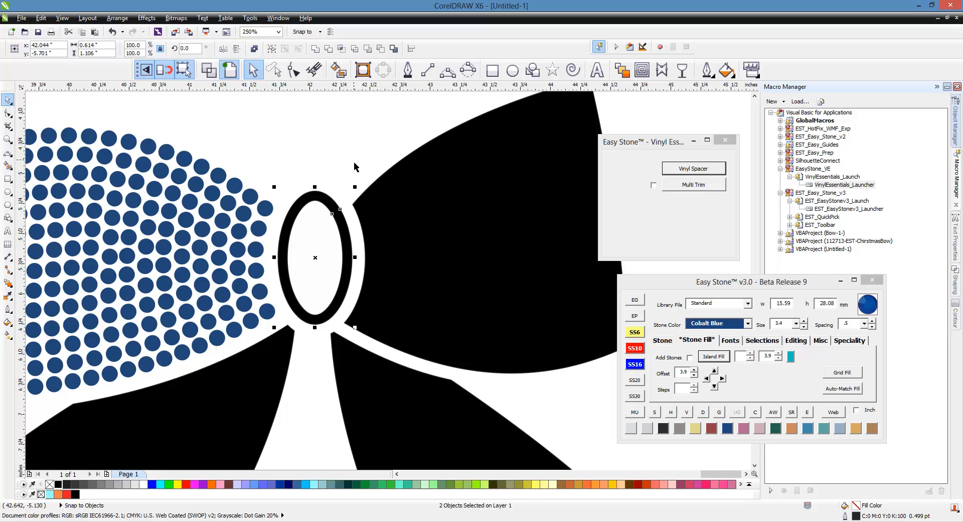
{"action": "left_click", "coordinate": [636, 347]}
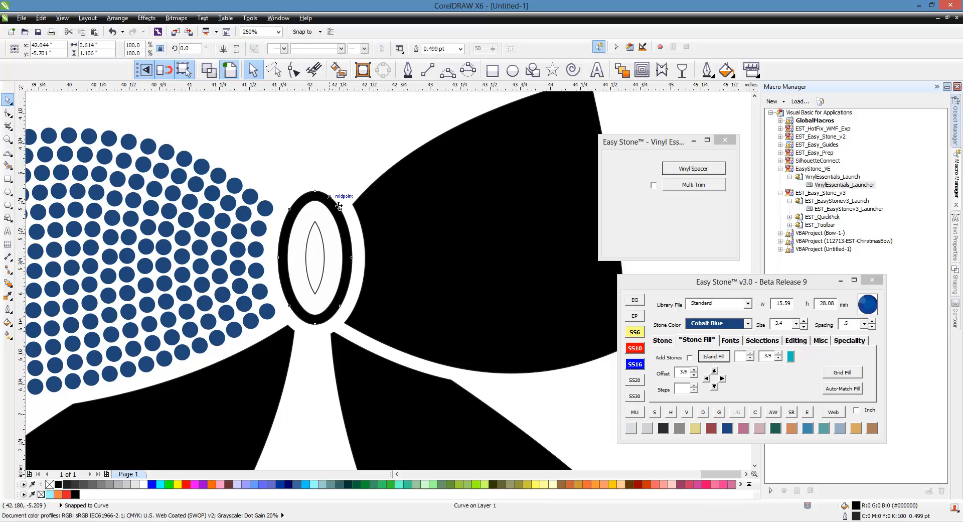
Delete the knot's black outer shape and add Cobalt Blue stones of size 3.4 along both inner paths.
{"action": "key", "text": "Delete"}
{"action": "left_click", "coordinate": [335, 241]}
{"action": "left_click", "coordinate": [321, 247], "text": "shift"}
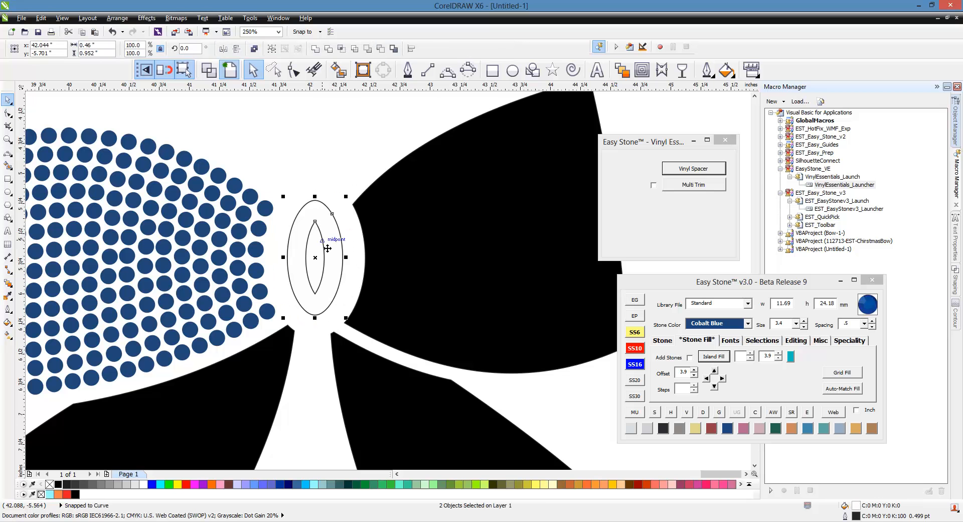
{"action": "left_click", "coordinate": [666, 342]}
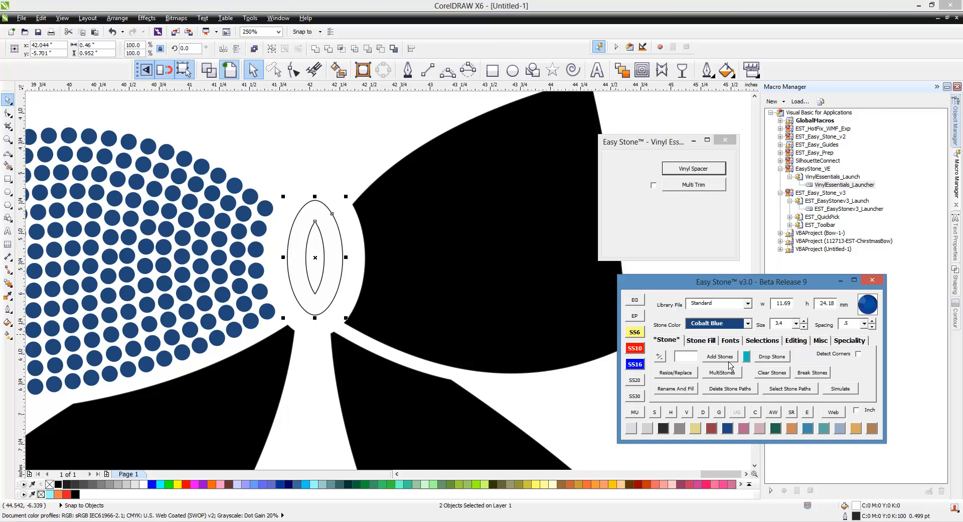
{"action": "left_click", "coordinate": [729, 359]}
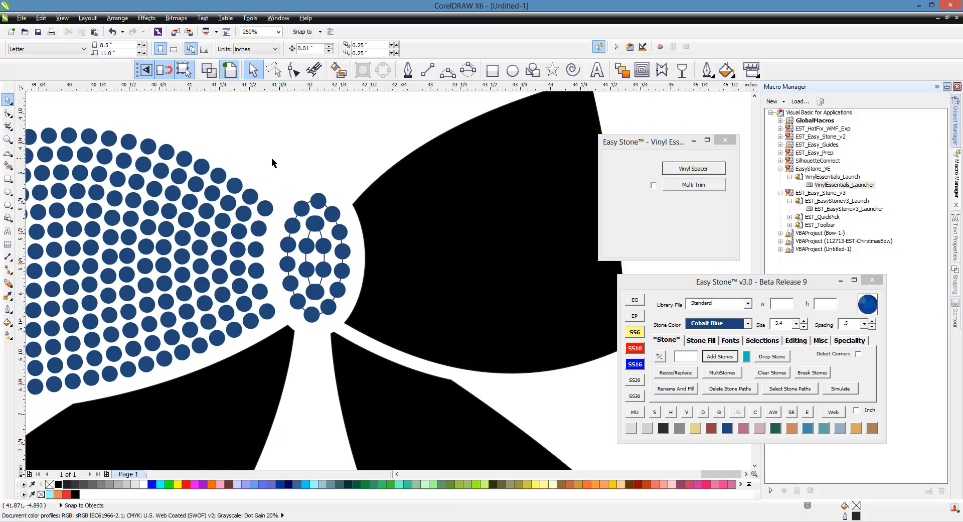
Select all the knot's stones and paths and delete the stone paths so only the stones are left.
{"action": "left_click_drag", "start_coordinate": [271, 156], "coordinate": [358, 323]}
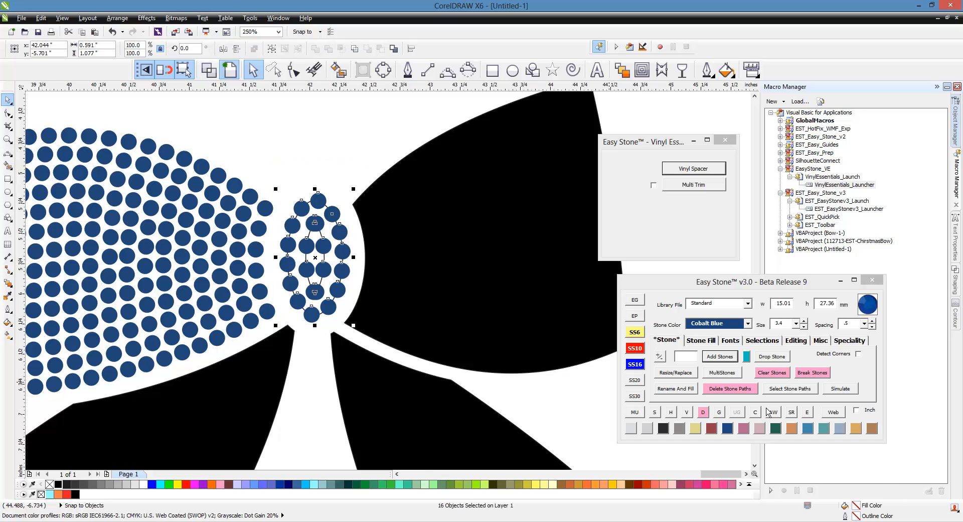
{"action": "left_click", "coordinate": [736, 392]}
{"action": "scroll", "coordinate": [330, 212], "scroll_direction": "up", "scroll_amount": 1}
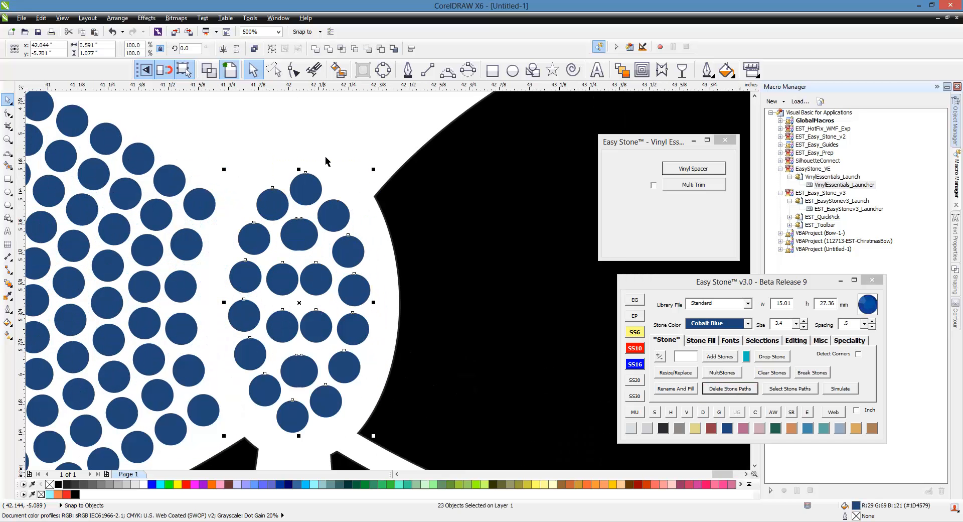
{"action": "left_click", "coordinate": [326, 161]}
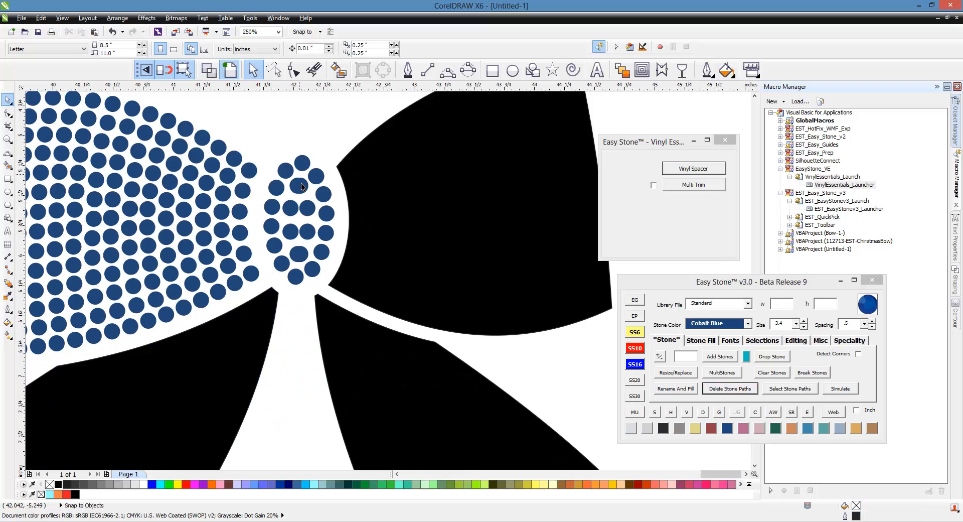
Select the two overlapping stones near the top of the knot and delete the overlap.
{"action": "scroll", "coordinate": [291, 190], "scroll_direction": "up", "scroll_amount": 1}
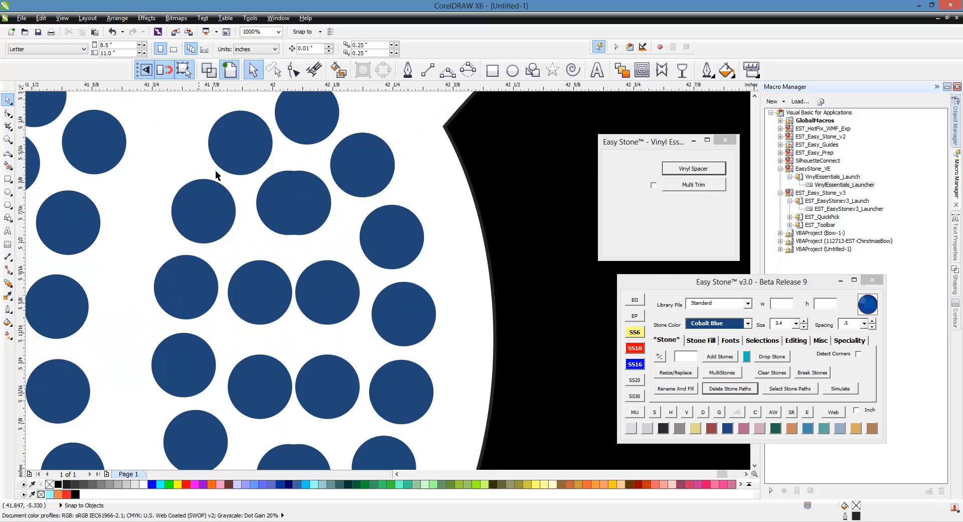
{"action": "left_click", "coordinate": [260, 200]}
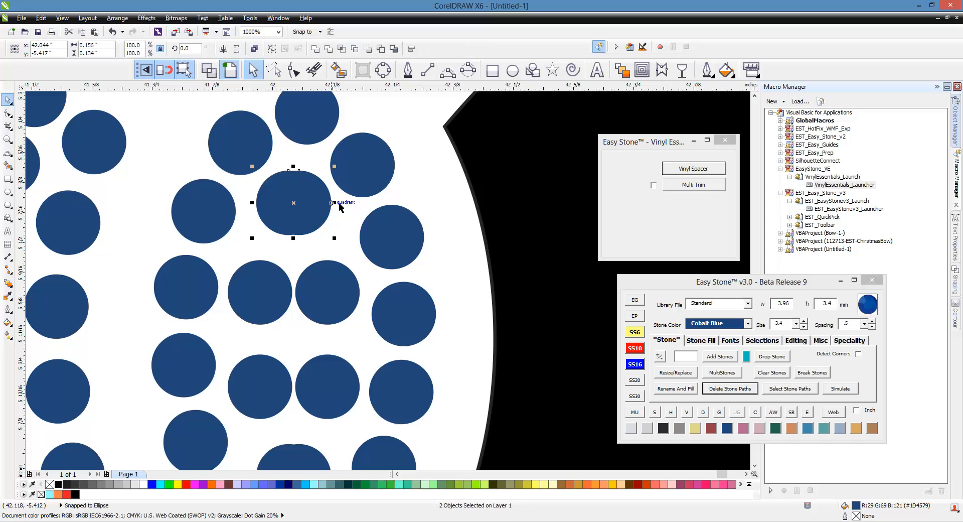
{"action": "left_click", "coordinate": [809, 347]}
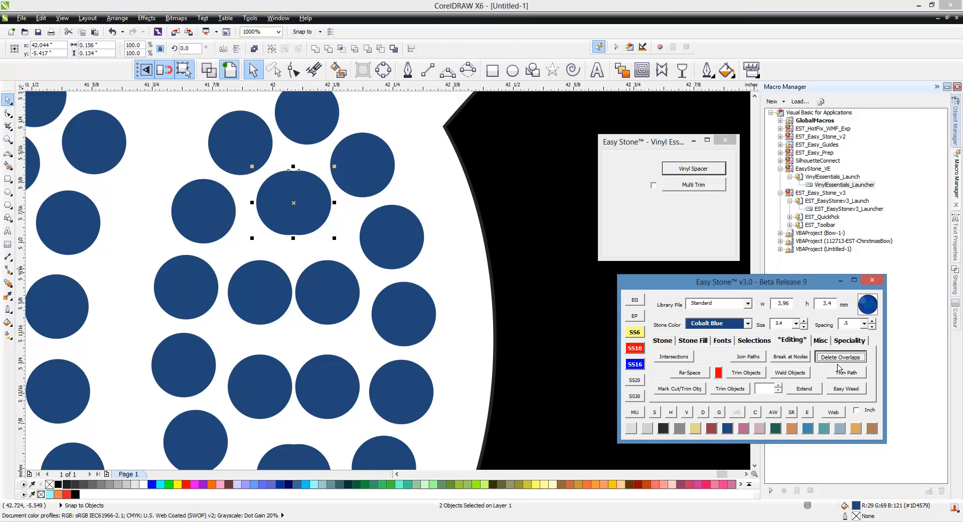
{"action": "left_click", "coordinate": [499, 265]}
{"action": "scroll", "coordinate": [350, 182], "scroll_direction": "down", "scroll_amount": 2}
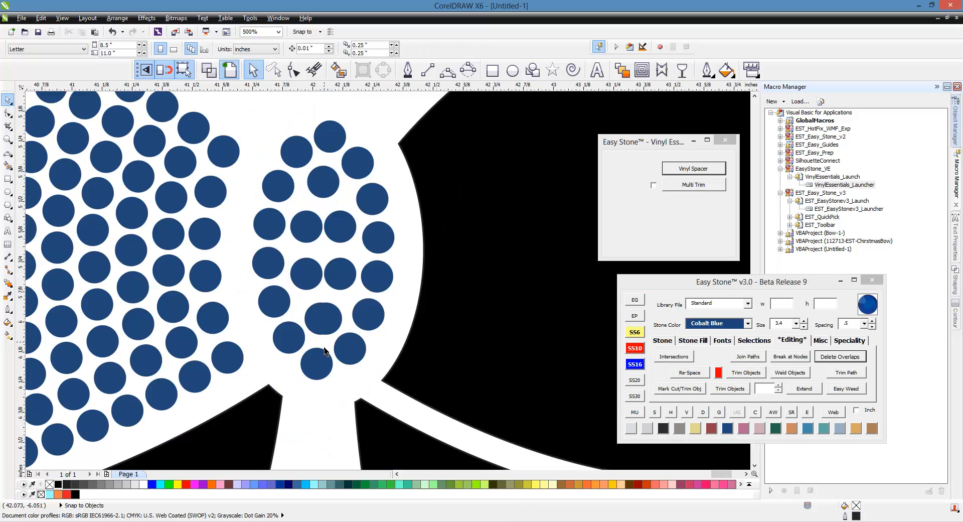
Remove the overlapping duplicate from the stone pair near the bottom of the knot with Delete Overlaps.
{"action": "scroll", "coordinate": [325, 352], "scroll_direction": "up", "scroll_amount": 2}
{"action": "left_click_drag", "start_coordinate": [279, 251], "coordinate": [372, 335]}
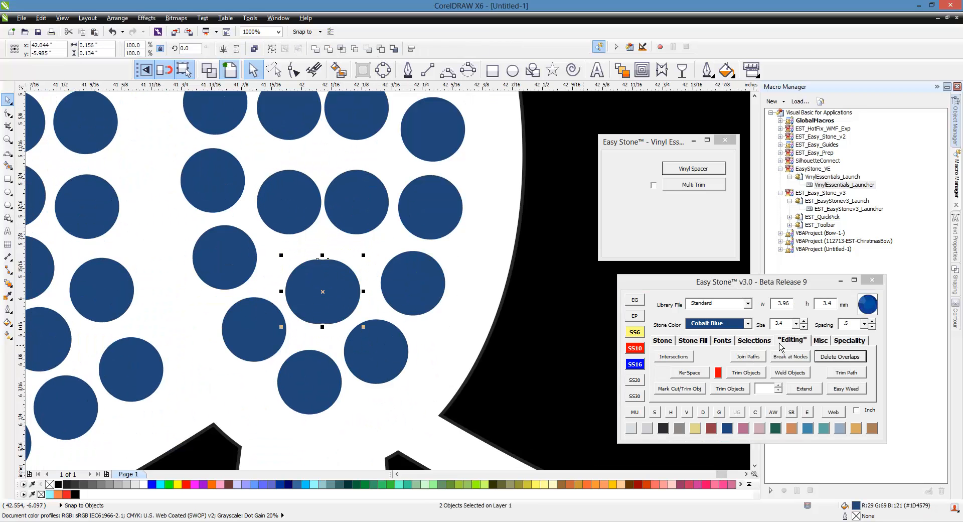
{"action": "left_click", "coordinate": [832, 357]}
{"action": "scroll", "coordinate": [375, 300], "scroll_direction": "down", "scroll_amount": 4}
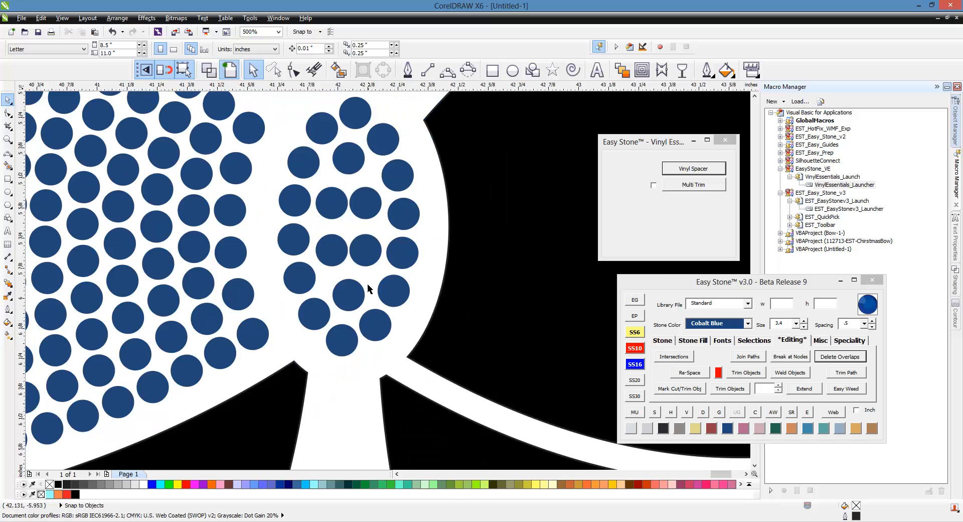
Select the upper of the two four-stone rows across the middle of the knot and re-space it.
{"action": "scroll", "coordinate": [371, 249], "scroll_direction": "up", "scroll_amount": 4}
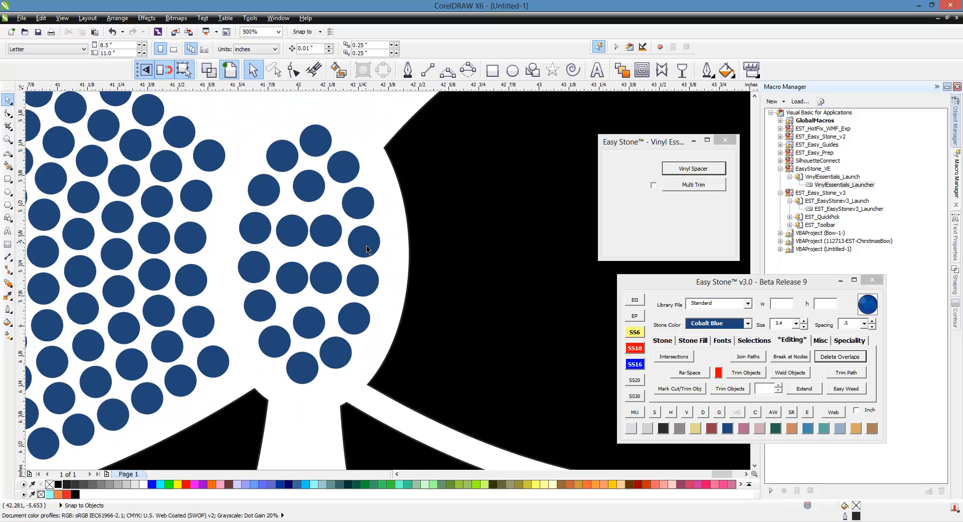
{"action": "left_click", "coordinate": [373, 249]}
{"action": "left_click", "coordinate": [281, 220], "text": "shift"}
{"action": "left_click", "coordinate": [232, 226], "text": "shift"}
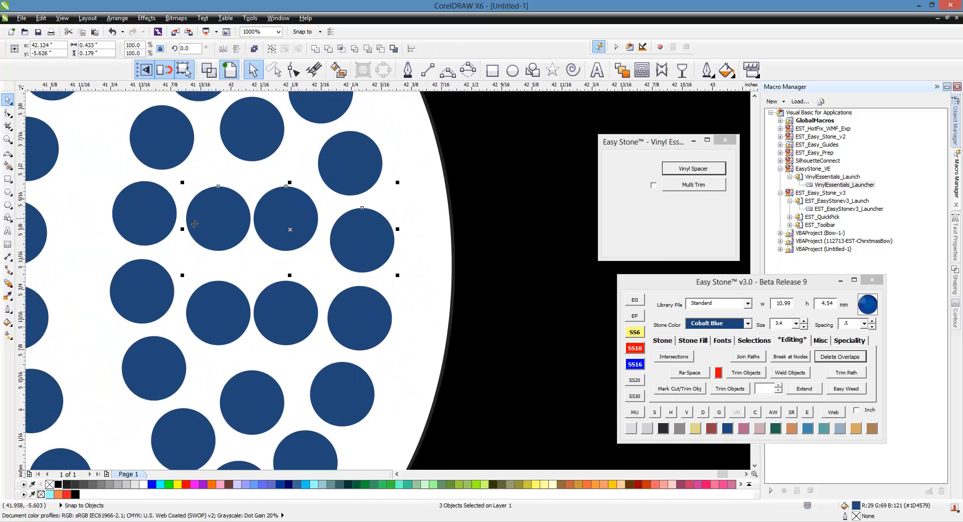
{"action": "left_click", "coordinate": [159, 223], "text": "shift"}
{"action": "left_click", "coordinate": [705, 373]}
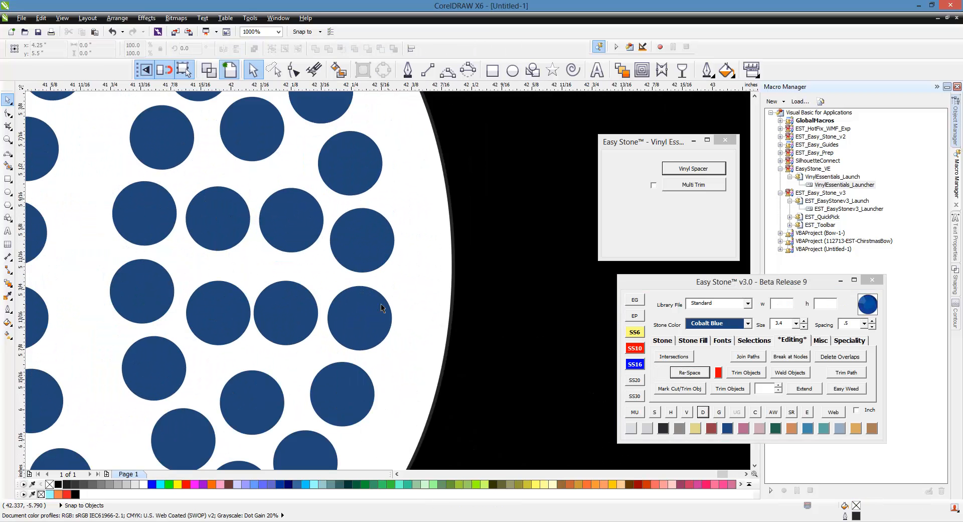
Re-space the lower four-stone row across the middle of the knot and delete the leftover path.
{"action": "left_click", "coordinate": [381, 302]}
{"action": "left_click", "coordinate": [289, 313], "text": "shift"}
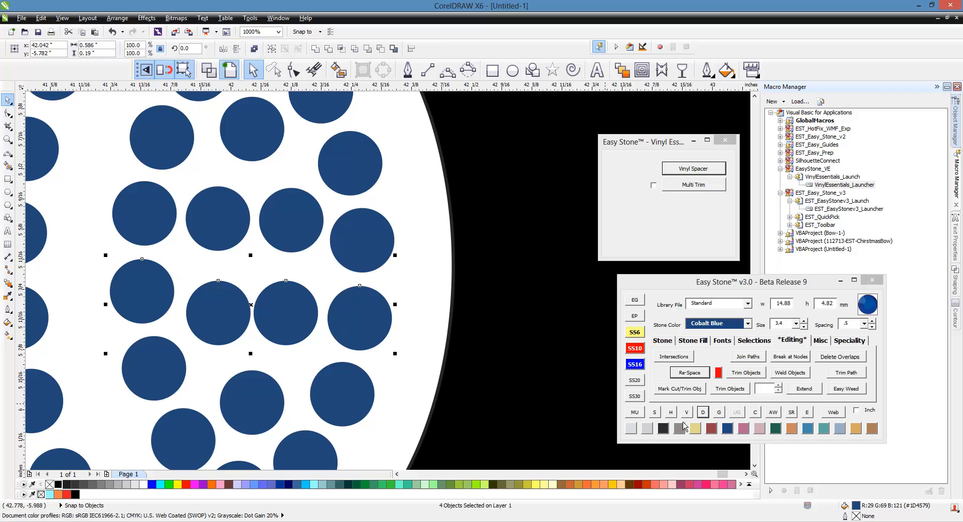
{"action": "left_click", "coordinate": [699, 373]}
{"action": "left_click", "coordinate": [702, 412]}
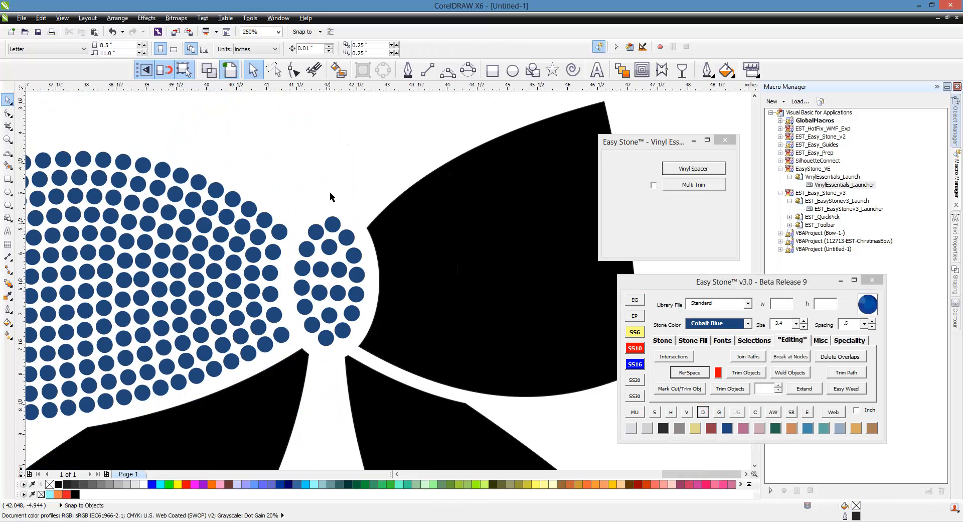
Select the black right loop and fill it with concentric paths using Island Fill set to 1 with 3.9 spacing.
{"action": "scroll", "coordinate": [330, 191], "scroll_direction": "down", "scroll_amount": 1}
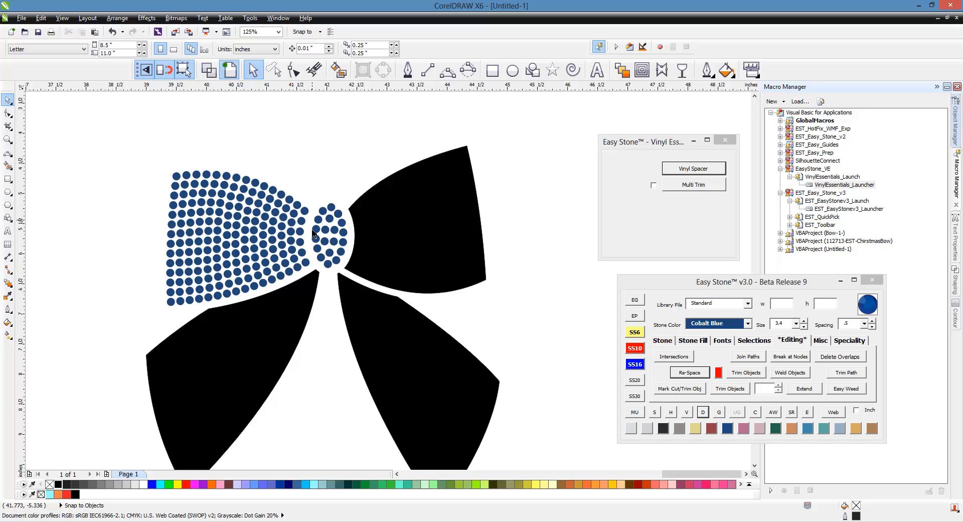
{"action": "left_click", "coordinate": [420, 232]}
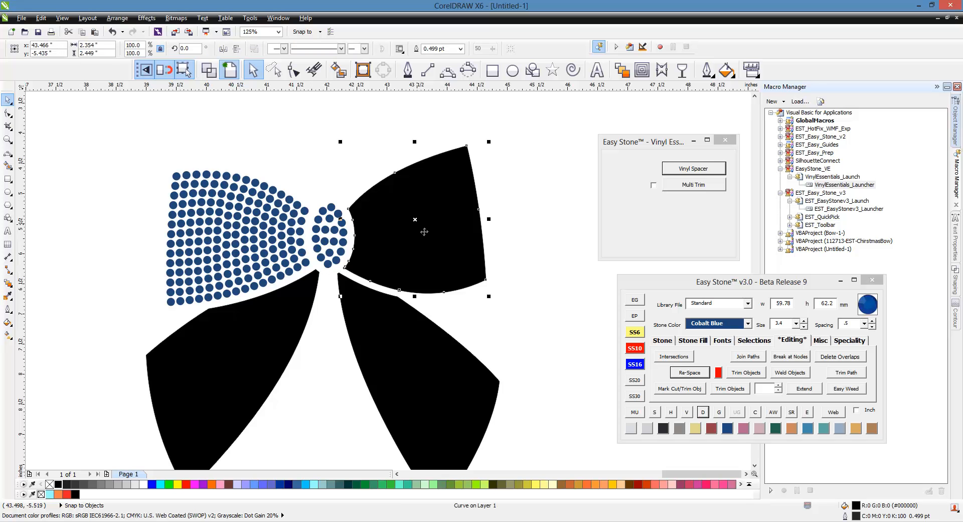
{"action": "left_click", "coordinate": [697, 340]}
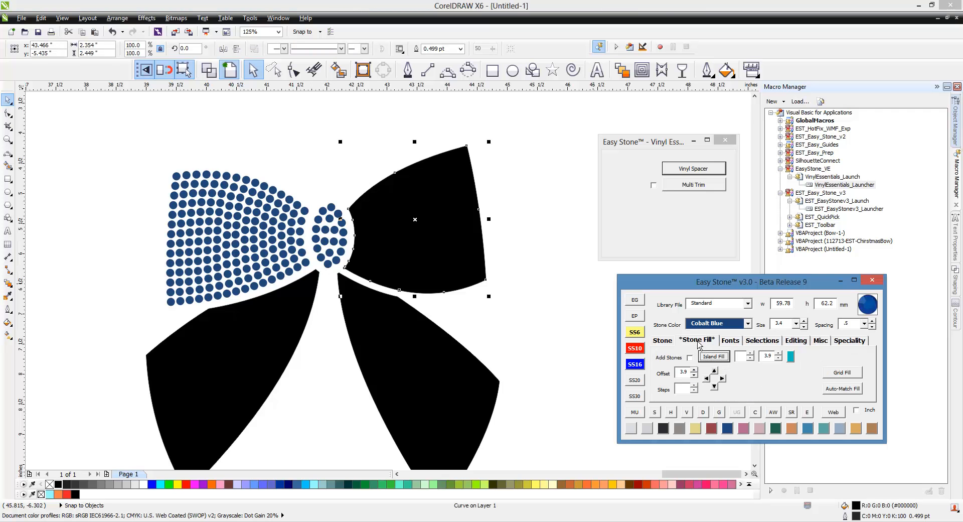
{"action": "left_click", "coordinate": [751, 353]}
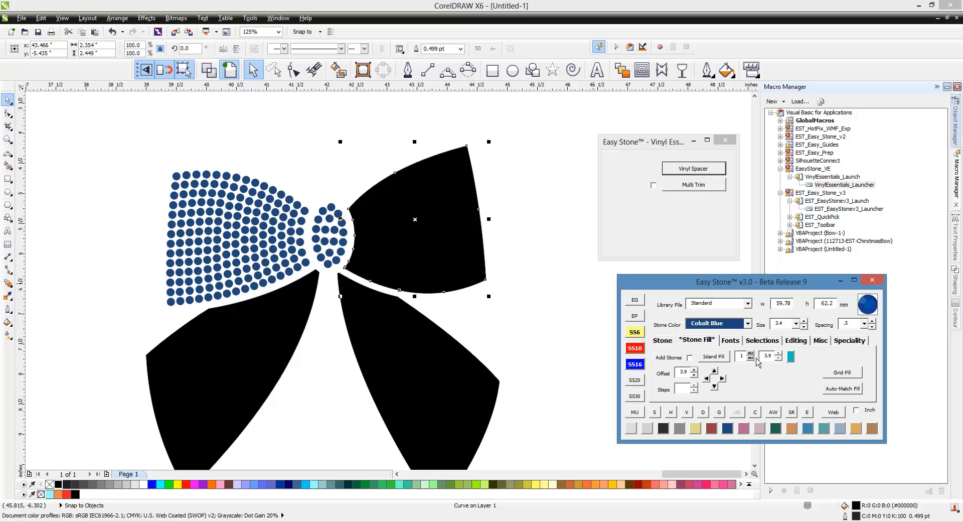
{"action": "left_click", "coordinate": [716, 360]}
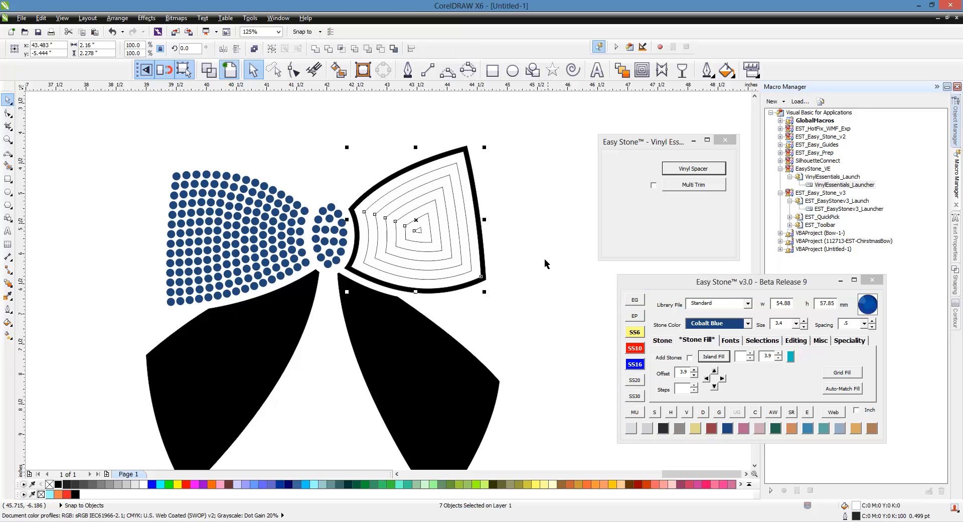
Delete the thick black outline around the right loop, keeping the concentric paths inside it.
{"action": "left_click", "coordinate": [488, 248]}
{"action": "left_click", "coordinate": [485, 248]}
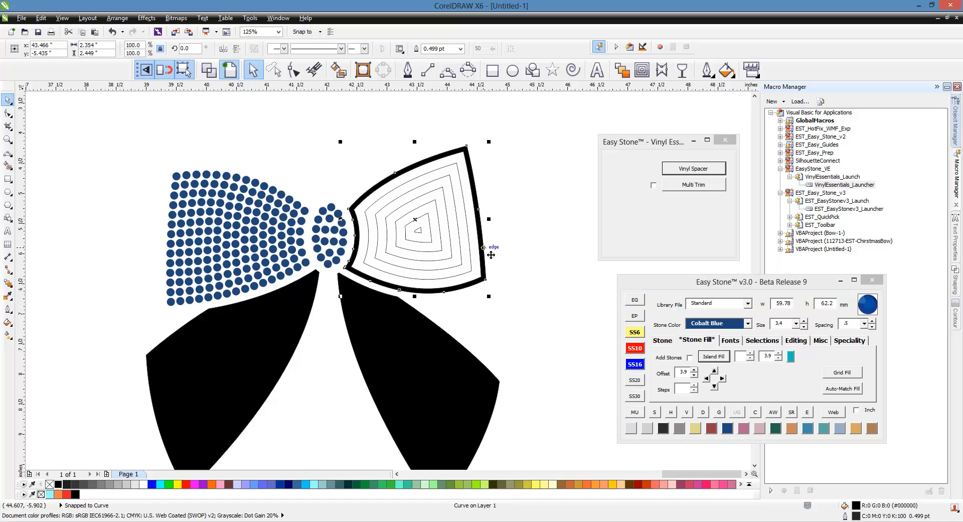
{"action": "key", "text": "Delete"}
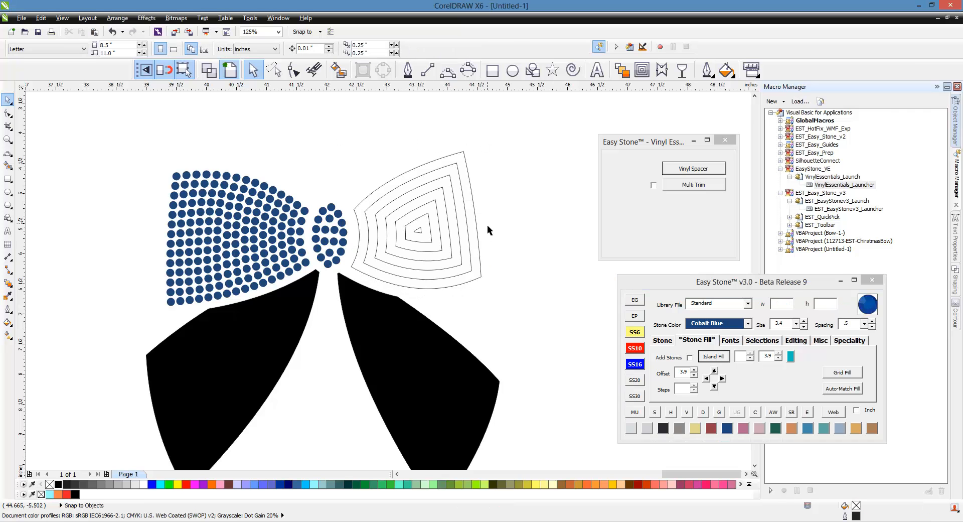
Select all the concentric paths of the right loop and add 3.4 mm Cobalt Blue stones along them.
{"action": "left_click_drag", "start_coordinate": [510, 186], "coordinate": [407, 260]}
{"action": "left_click_drag", "start_coordinate": [362, 256], "coordinate": [356, 258]}
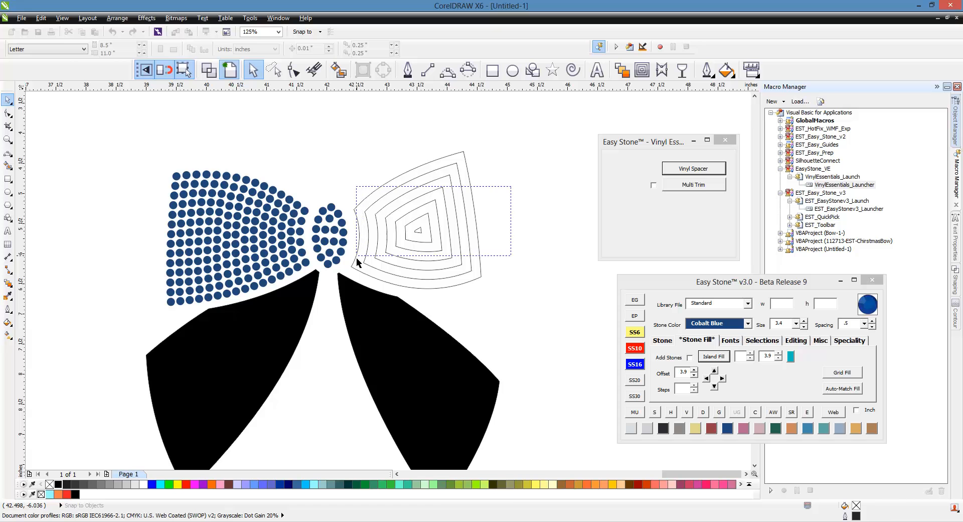
{"action": "left_click", "coordinate": [663, 340]}
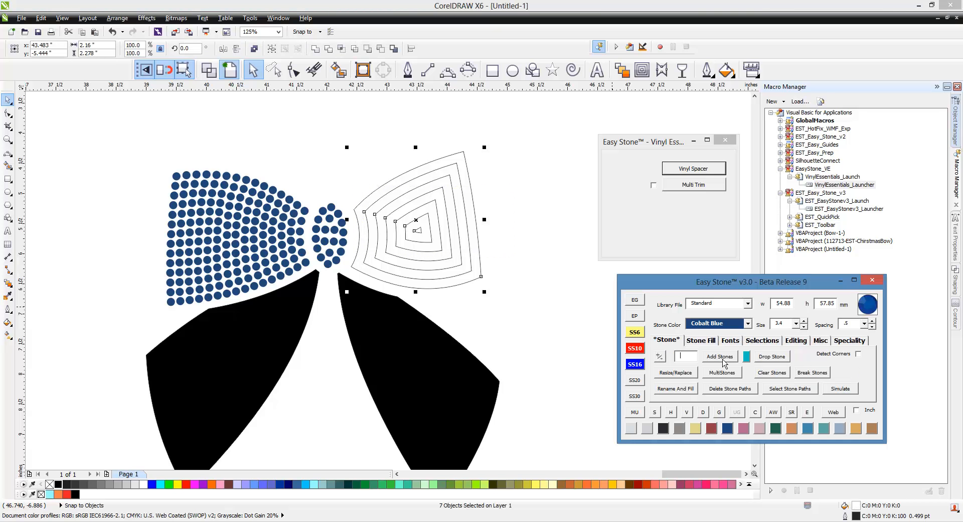
{"action": "left_click", "coordinate": [722, 356]}
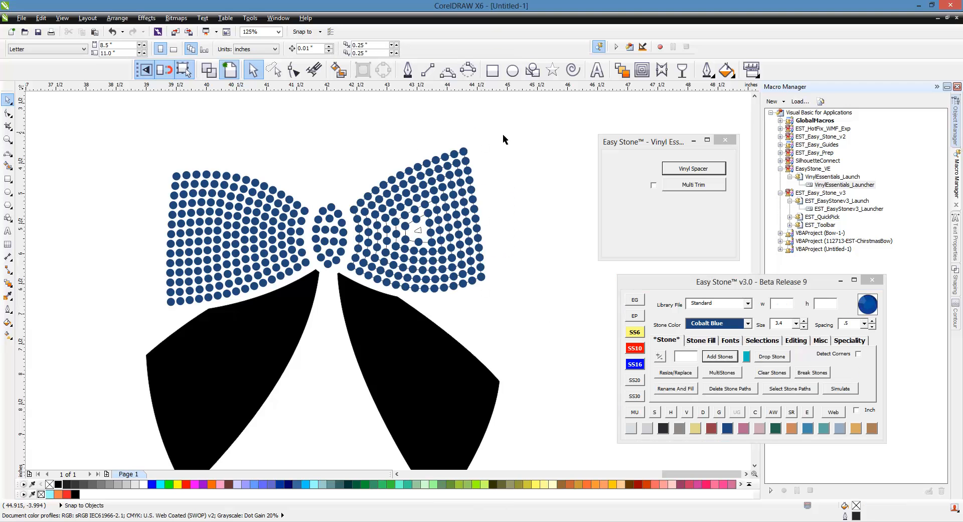
Delete the stone paths in the right loop and remove the stones that overlap each other.
{"action": "left_click_drag", "start_coordinate": [502, 133], "coordinate": [347, 307]}
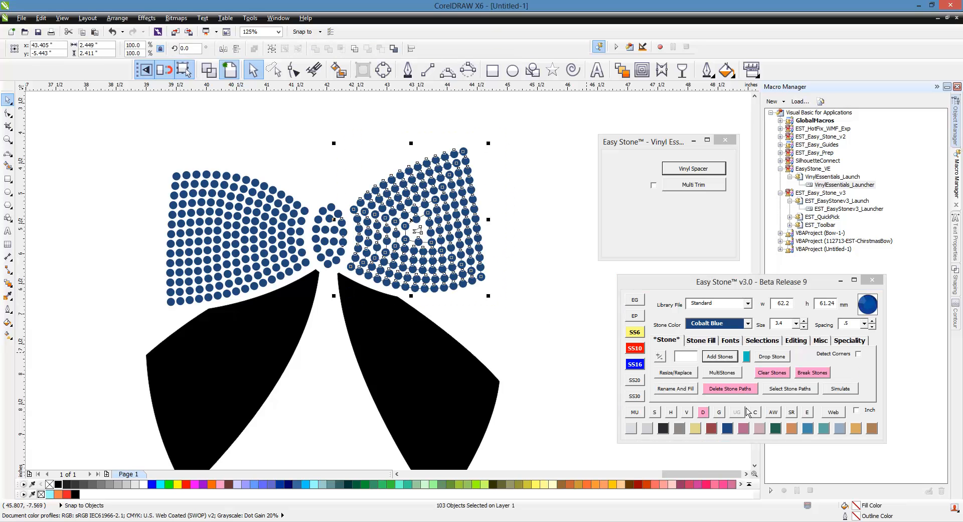
{"action": "left_click", "coordinate": [508, 189]}
{"action": "left_click_drag", "start_coordinate": [512, 131], "coordinate": [355, 317]}
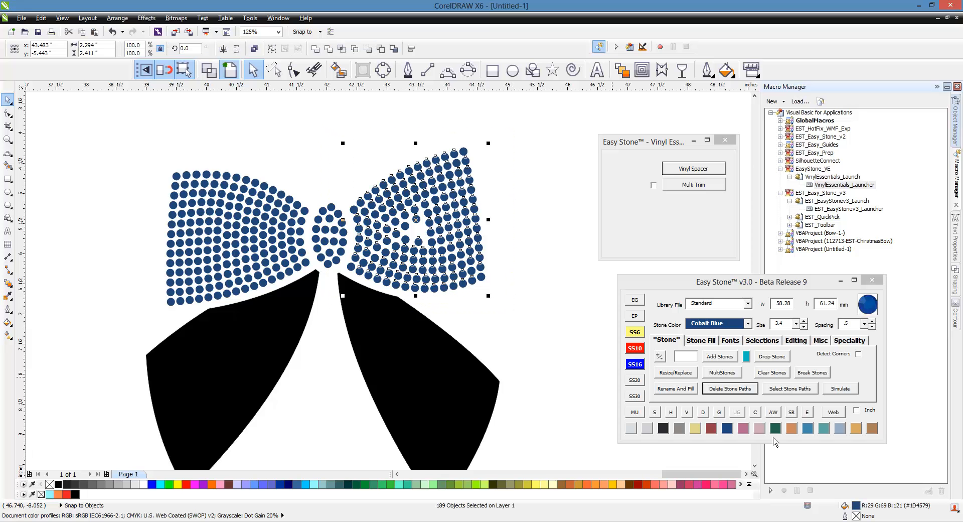
{"action": "left_click", "coordinate": [754, 415]}
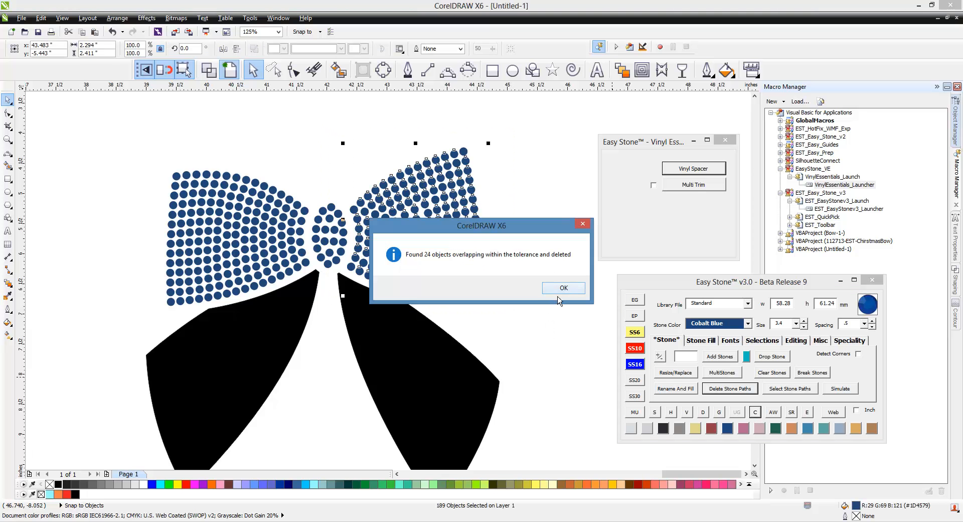
{"action": "left_click", "coordinate": [558, 288]}
Copy a stone into the gap of both the third and fourth stone columns of the right loop, counting from the knot.
{"action": "scroll", "coordinate": [406, 221], "scroll_direction": "up", "scroll_amount": 2}
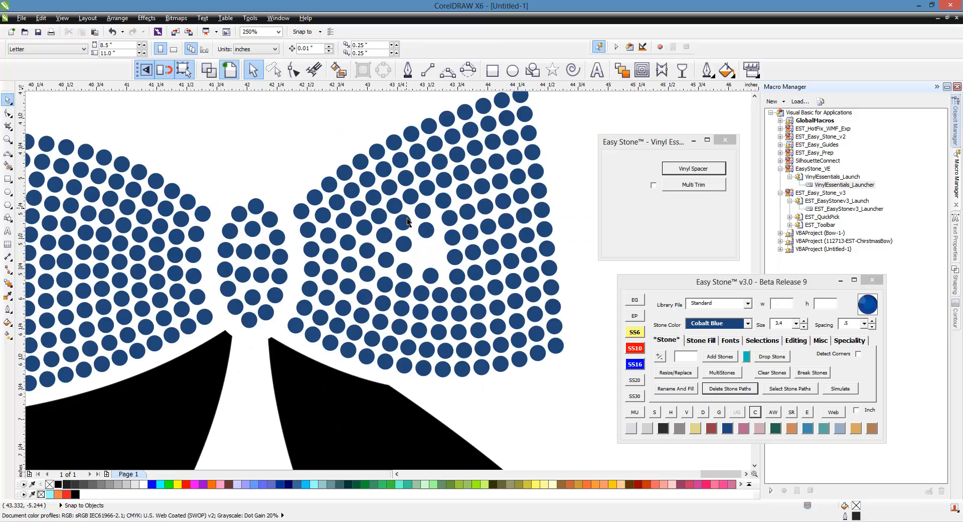
{"action": "scroll", "coordinate": [398, 263], "scroll_direction": "down", "scroll_amount": 1}
{"action": "scroll", "coordinate": [334, 245], "scroll_direction": "up", "scroll_amount": 1}
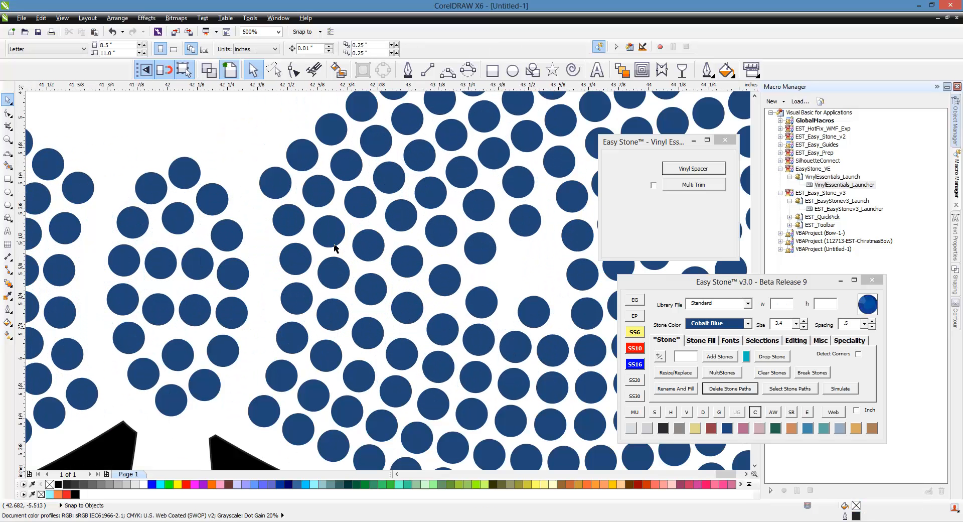
{"action": "scroll", "coordinate": [366, 210], "scroll_direction": "up", "scroll_amount": 1}
{"action": "left_click_drag", "start_coordinate": [365, 210], "coordinate": [380, 255]}
{"action": "right_click", "coordinate": [379, 255]}
{"action": "left_click_drag", "start_coordinate": [435, 232], "coordinate": [442, 283]}
{"action": "right_click", "coordinate": [442, 283]}
Copy a stone into the gap of both the fifth and sixth stone columns of the right loop, counting from the knot.
{"action": "scroll", "coordinate": [446, 275], "scroll_direction": "down", "scroll_amount": 1}
{"action": "scroll", "coordinate": [481, 261], "scroll_direction": "up", "scroll_amount": 1}
{"action": "left_click_drag", "start_coordinate": [469, 226], "coordinate": [502, 317]}
{"action": "right_click", "coordinate": [475, 283]}
{"action": "scroll", "coordinate": [445, 267], "scroll_direction": "down", "scroll_amount": 1}
{"action": "scroll", "coordinate": [489, 265], "scroll_direction": "up", "scroll_amount": 1}
{"action": "right_click", "coordinate": [502, 317]}
{"action": "scroll", "coordinate": [435, 261], "scroll_direction": "down", "scroll_amount": 1}
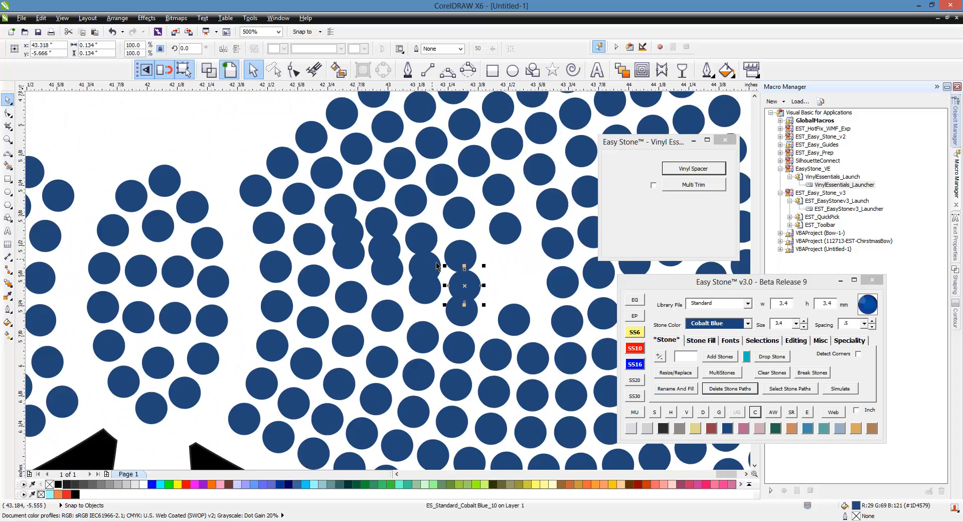
Add two stone copies to the gap in the seventh stone column of the right loop.
{"action": "scroll", "coordinate": [541, 256], "scroll_direction": "up", "scroll_amount": 1}
{"action": "left_click_drag", "start_coordinate": [467, 214], "coordinate": [480, 343]}
{"action": "right_click", "coordinate": [481, 284]}
{"action": "right_click", "coordinate": [480, 337]}
{"action": "scroll", "coordinate": [409, 311], "scroll_direction": "down", "scroll_amount": 2}
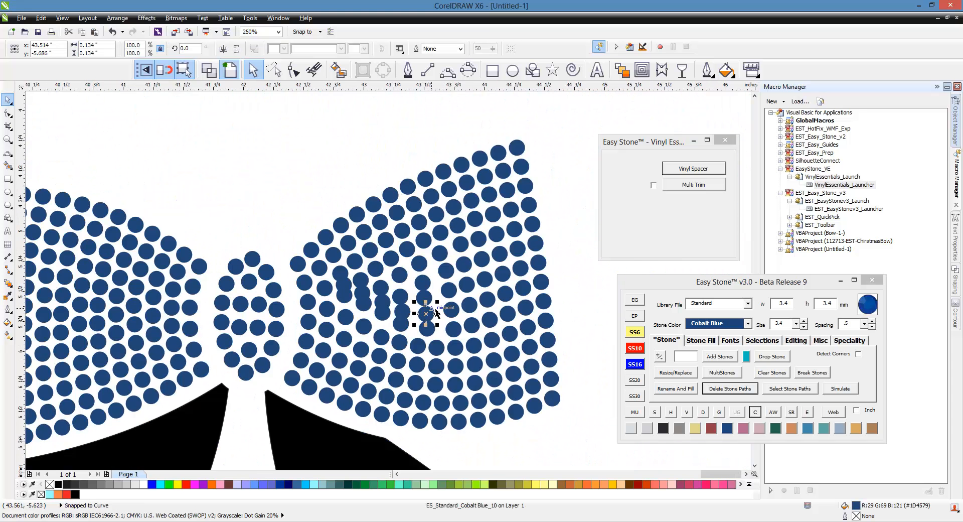
Select the stones of the right loop's third column from its upper to lower edge, re-space them, and delete the leftover path.
{"action": "left_click", "coordinate": [298, 196]}
{"action": "left_click", "coordinate": [327, 238]}
{"action": "left_click", "coordinate": [333, 255], "text": "shift"}
{"action": "left_click", "coordinate": [341, 273], "text": "shift"}
{"action": "scroll", "coordinate": [339, 282], "scroll_direction": "up", "scroll_amount": 1}
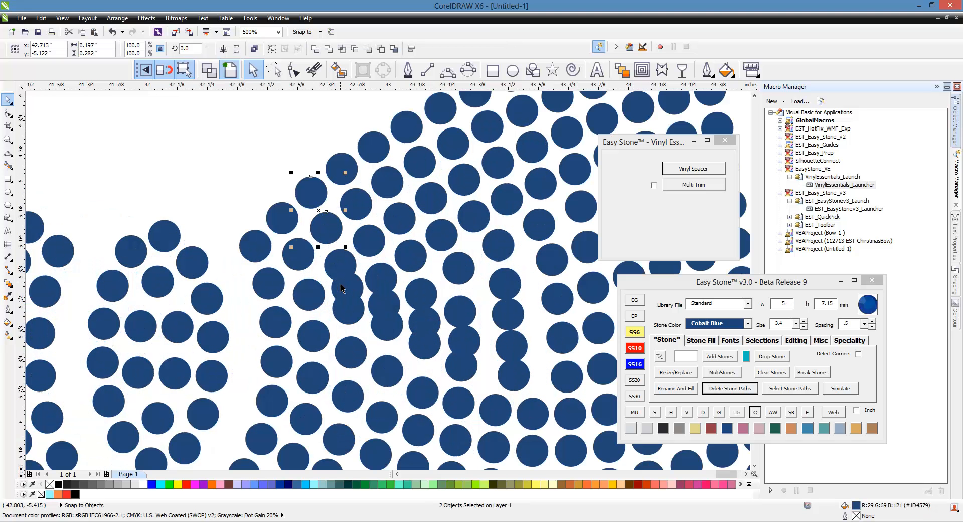
{"action": "left_click", "coordinate": [345, 293], "text": "shift"}
{"action": "left_click", "coordinate": [347, 318], "text": "shift"}
{"action": "left_click", "coordinate": [351, 358], "text": "shift"}
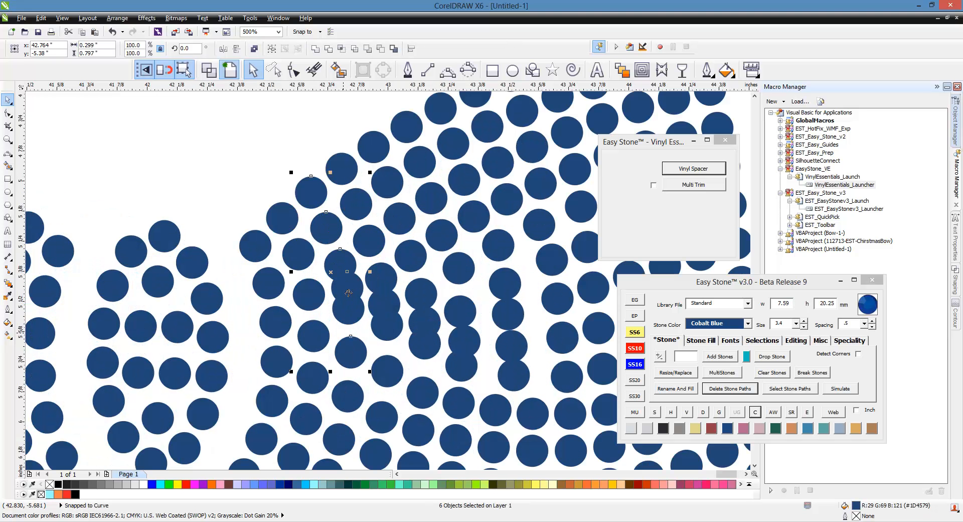
{"action": "scroll", "coordinate": [374, 238], "scroll_direction": "down", "scroll_amount": 1}
{"action": "scroll", "coordinate": [352, 341], "scroll_direction": "up", "scroll_amount": 1}
{"action": "left_click", "coordinate": [373, 262], "text": "shift"}
{"action": "left_click", "coordinate": [375, 296], "text": "shift"}
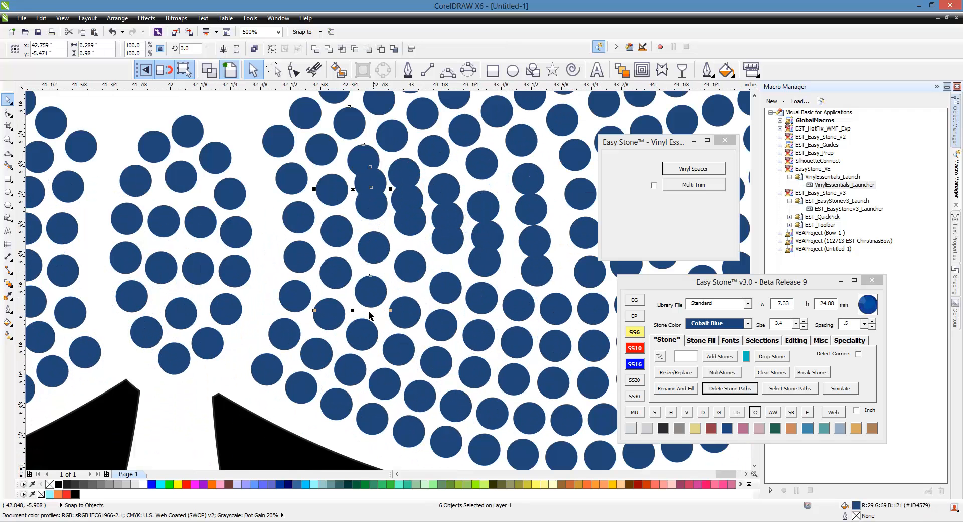
{"action": "left_click", "coordinate": [363, 345], "text": "shift"}
{"action": "left_click", "coordinate": [360, 373], "text": "shift"}
{"action": "left_click", "coordinate": [349, 409], "text": "shift"}
{"action": "left_click", "coordinate": [795, 342]}
{"action": "left_click", "coordinate": [701, 376]}
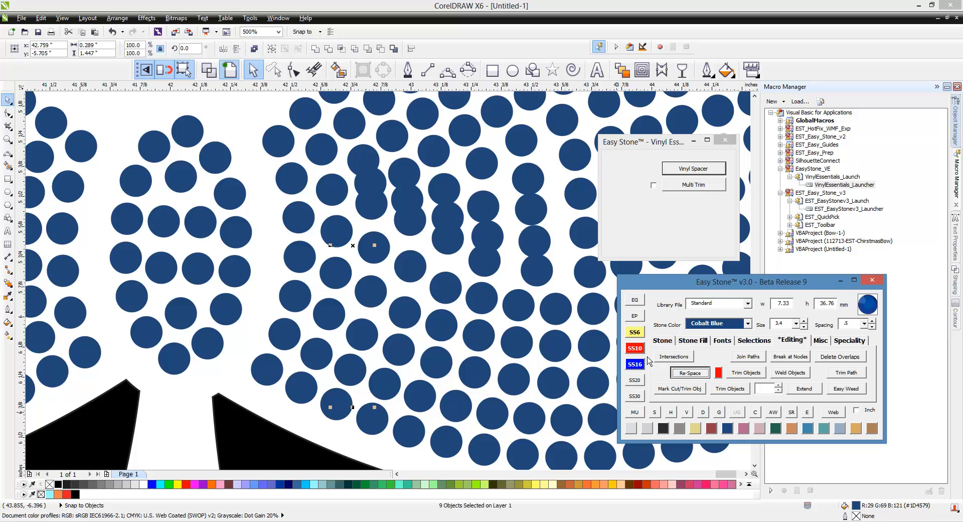
{"action": "left_click", "coordinate": [703, 412]}
Delete the nearly coincident duplicate stone in the middle of the re-spaced third column of the right loop.
{"action": "scroll", "coordinate": [380, 261], "scroll_direction": "up", "scroll_amount": 2}
{"action": "left_click", "coordinate": [379, 259]}
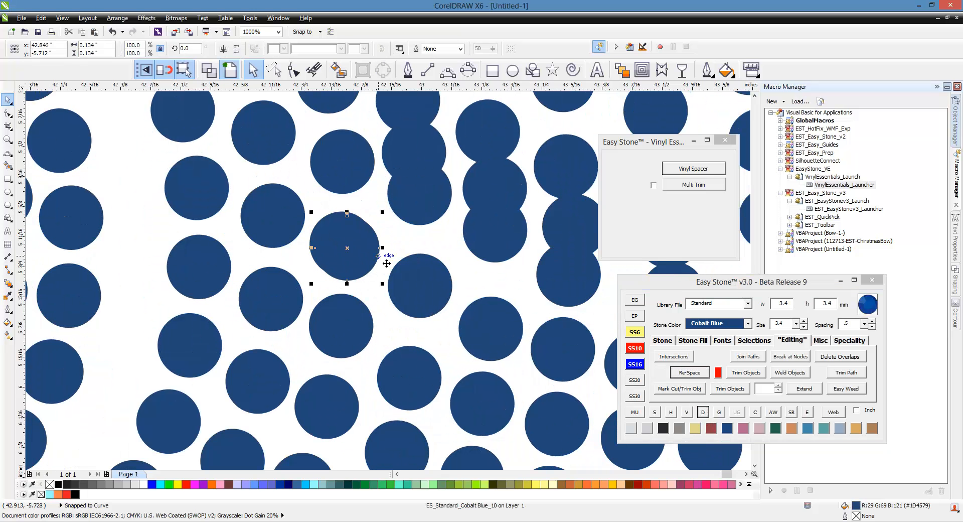
{"action": "key", "text": "Delete"}
{"action": "scroll", "coordinate": [358, 246], "scroll_direction": "down", "scroll_amount": 2}
{"action": "scroll", "coordinate": [357, 246], "scroll_direction": "up", "scroll_amount": 3}
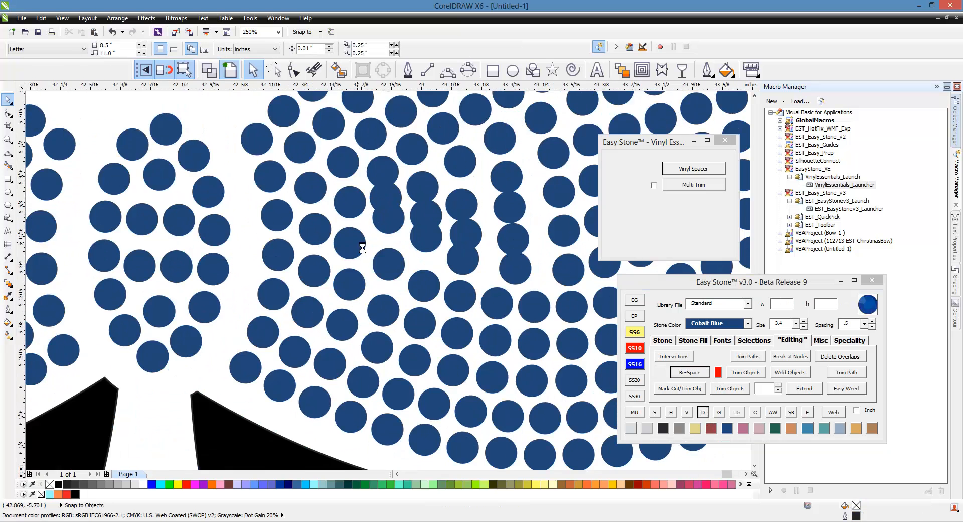
{"action": "left_click", "coordinate": [363, 238]}
{"action": "scroll", "coordinate": [363, 239], "scroll_direction": "down", "scroll_amount": 4}
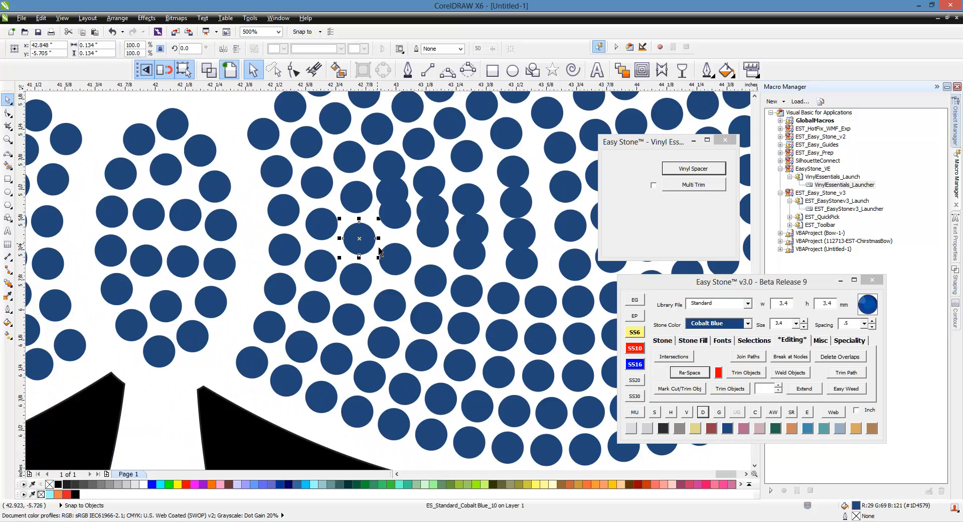
Select the stones of the right loop's fourth column from the knot, re-space them evenly, and delete the leftover path.
{"action": "left_click", "coordinate": [357, 408]}
{"action": "left_click", "coordinate": [394, 345], "text": "shift"}
{"action": "left_click", "coordinate": [394, 307], "text": "shift"}
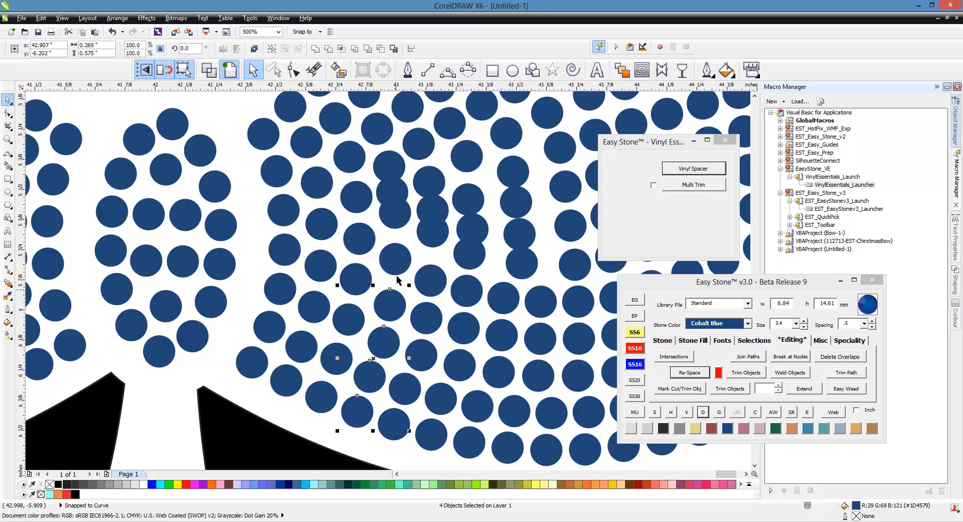
{"action": "left_click", "coordinate": [396, 262], "text": "shift"}
{"action": "left_click", "coordinate": [395, 211], "text": "shift"}
{"action": "left_click", "coordinate": [396, 190], "text": "shift"}
{"action": "left_click", "coordinate": [398, 170], "text": "shift"}
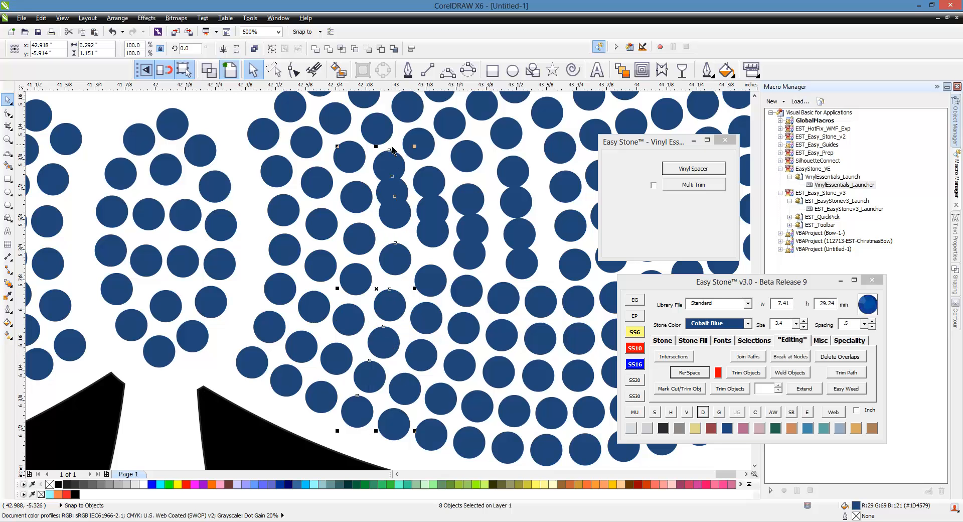
{"action": "left_click", "coordinate": [387, 140], "text": "shift"}
{"action": "left_click_drag", "start_coordinate": [380, 165], "coordinate": [397, 236]}
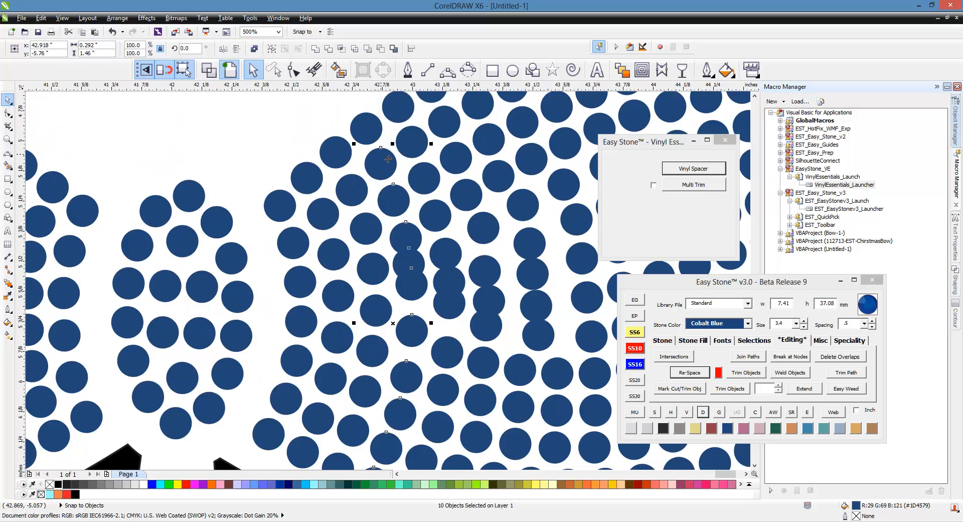
{"action": "left_click", "coordinate": [375, 135], "text": "shift"}
{"action": "left_click", "coordinate": [691, 374]}
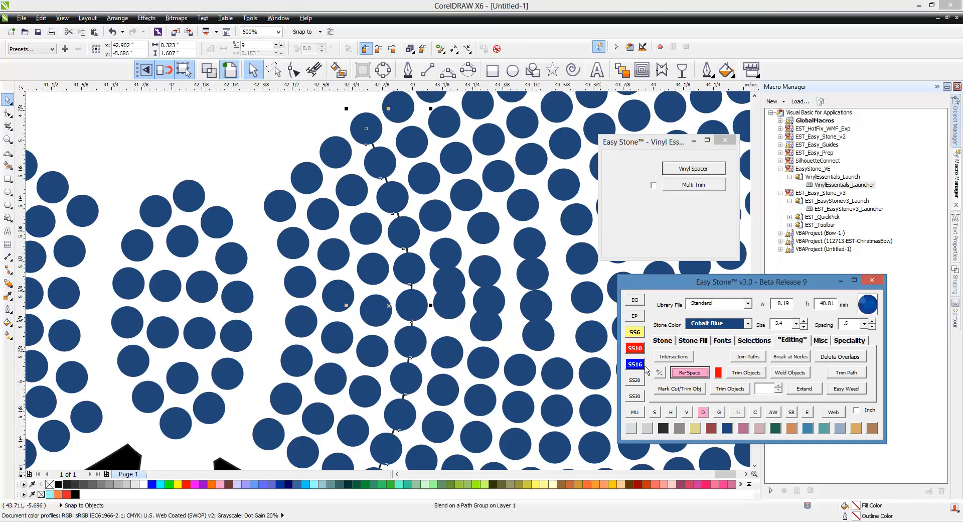
{"action": "left_click", "coordinate": [703, 413]}
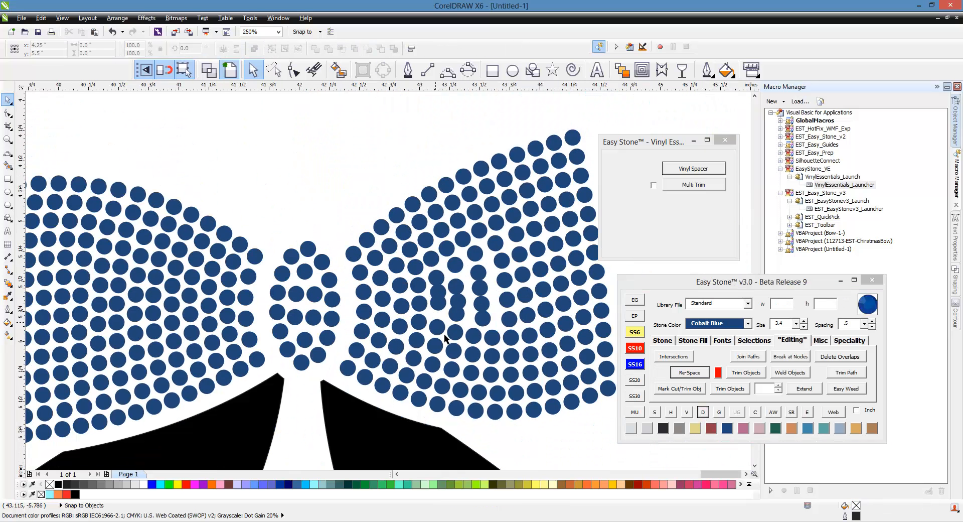
Select the stones of the right loop's fifth column from the knot, re-space them evenly, and delete the leftover path.
{"action": "left_click", "coordinate": [416, 384]}
{"action": "left_click", "coordinate": [422, 347], "text": "shift"}
{"action": "left_click", "coordinate": [431, 315], "text": "shift"}
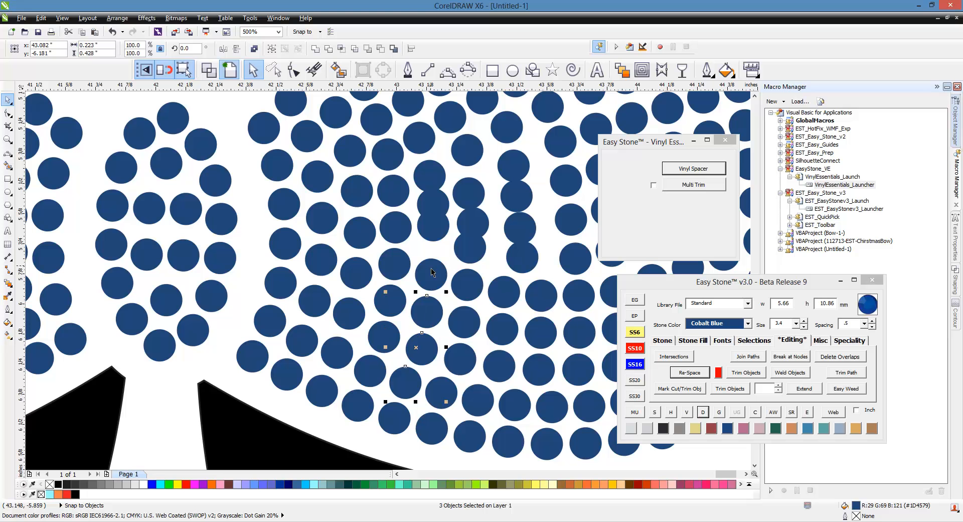
{"action": "left_click", "coordinate": [431, 271], "text": "shift"}
{"action": "left_click", "coordinate": [434, 231], "text": "shift"}
{"action": "left_click", "coordinate": [442, 205], "text": "shift"}
{"action": "left_click", "coordinate": [437, 181], "text": "shift"}
{"action": "left_click", "coordinate": [424, 140], "text": "shift"}
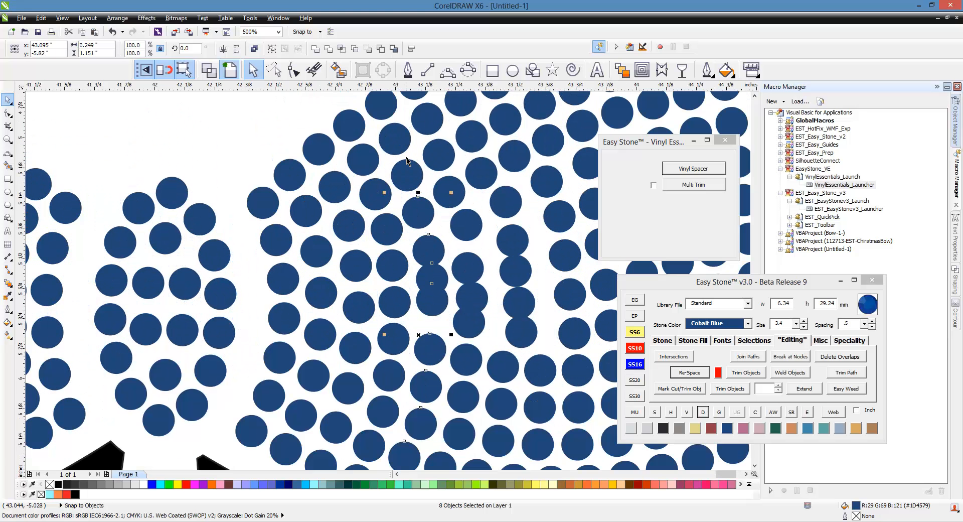
{"action": "left_click", "coordinate": [409, 168], "text": "shift"}
{"action": "left_click", "coordinate": [397, 136], "text": "shift"}
{"action": "left_click", "coordinate": [384, 106], "text": "shift"}
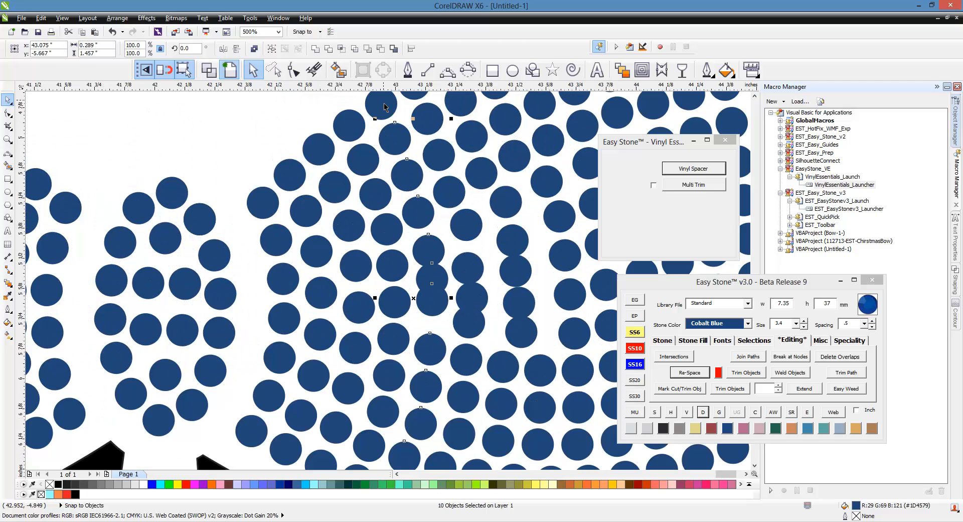
{"action": "left_click", "coordinate": [690, 373]}
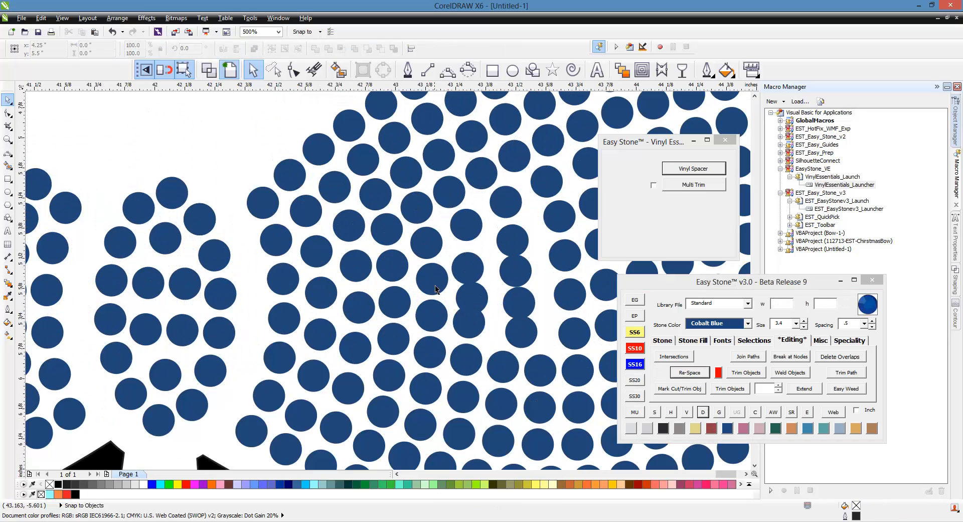
Select the stones of the right loop's sixth column from the knot, re-space them evenly, and delete the leftover path.
{"action": "scroll", "coordinate": [435, 290], "scroll_direction": "down", "scroll_amount": 2}
{"action": "left_click", "coordinate": [439, 396]}
{"action": "scroll", "coordinate": [439, 396], "scroll_direction": "up", "scroll_amount": 2}
{"action": "left_click", "coordinate": [437, 374], "text": "shift"}
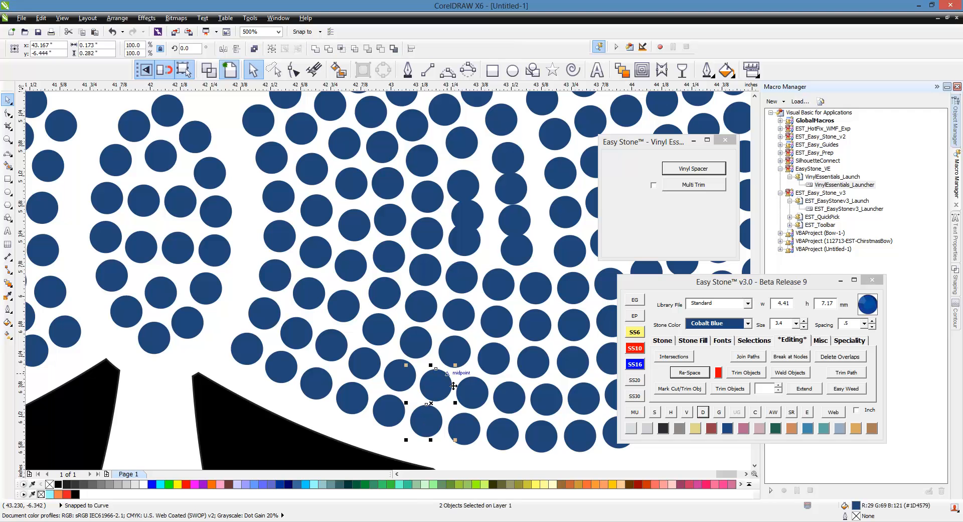
{"action": "left_click", "coordinate": [447, 358], "text": "shift"}
{"action": "left_click", "coordinate": [449, 339], "text": "shift"}
{"action": "left_click", "coordinate": [471, 275], "text": "shift"}
{"action": "left_click", "coordinate": [476, 241], "text": "shift"}
{"action": "left_click", "coordinate": [474, 217], "text": "shift"}
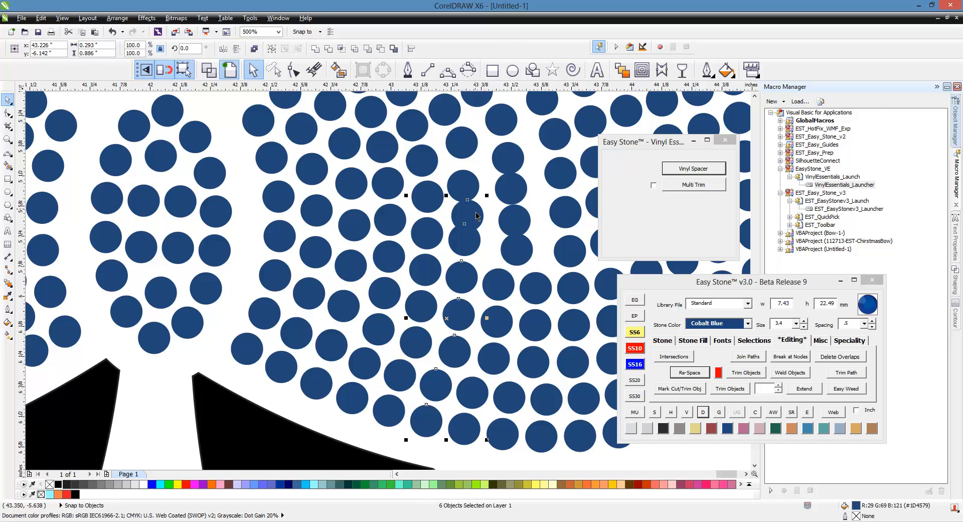
{"action": "left_click", "coordinate": [469, 188], "text": "shift"}
{"action": "scroll", "coordinate": [484, 281], "scroll_direction": "down", "scroll_amount": 2}
{"action": "scroll", "coordinate": [452, 207], "scroll_direction": "up", "scroll_amount": 2}
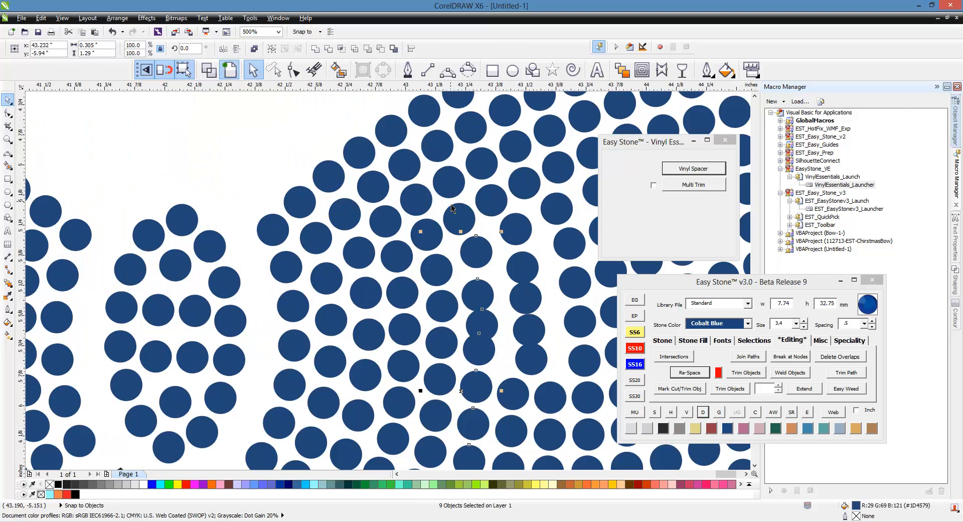
{"action": "left_click", "coordinate": [468, 224], "text": "shift"}
{"action": "left_click", "coordinate": [455, 180], "text": "shift"}
{"action": "left_click", "coordinate": [438, 145], "text": "shift"}
{"action": "left_click", "coordinate": [432, 118], "text": "shift"}
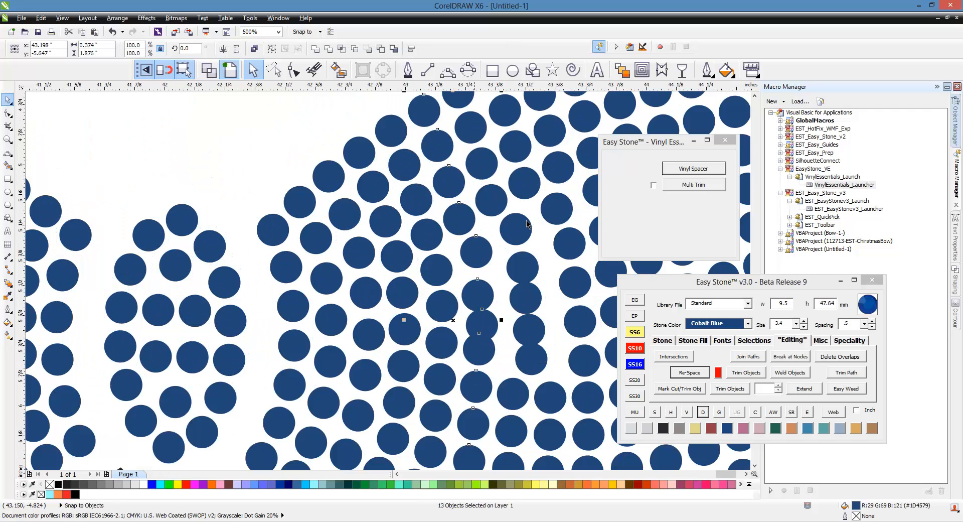
{"action": "left_click", "coordinate": [690, 373]}
{"action": "left_click", "coordinate": [705, 376]}
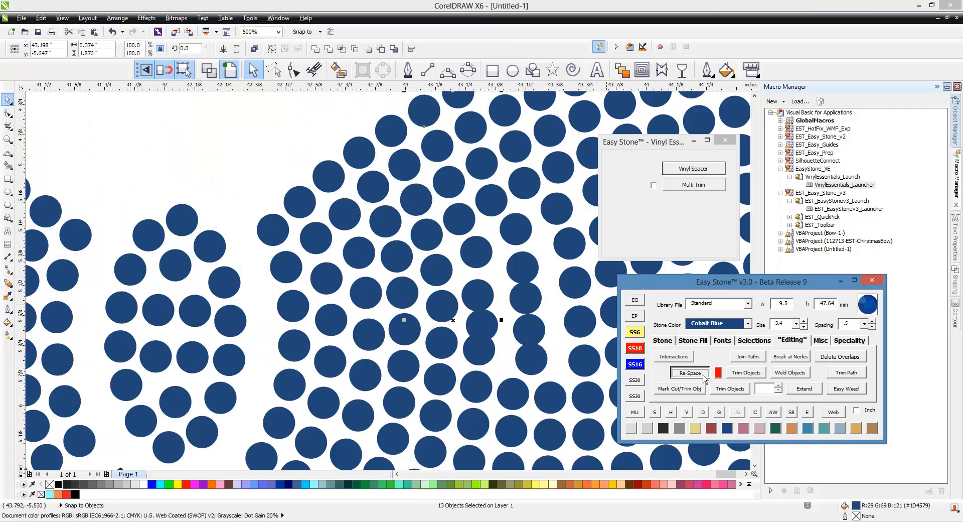
{"action": "left_click", "coordinate": [705, 412]}
{"action": "scroll", "coordinate": [387, 299], "scroll_direction": "down", "scroll_amount": 1}
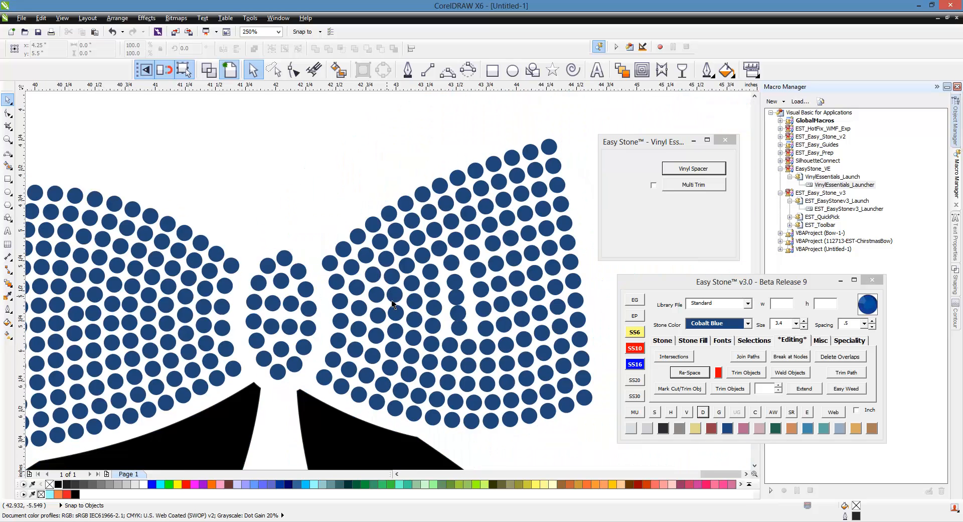
{"action": "scroll", "coordinate": [477, 317], "scroll_direction": "up", "scroll_amount": 1}
{"action": "scroll", "coordinate": [473, 315], "scroll_direction": "down", "scroll_amount": 1}
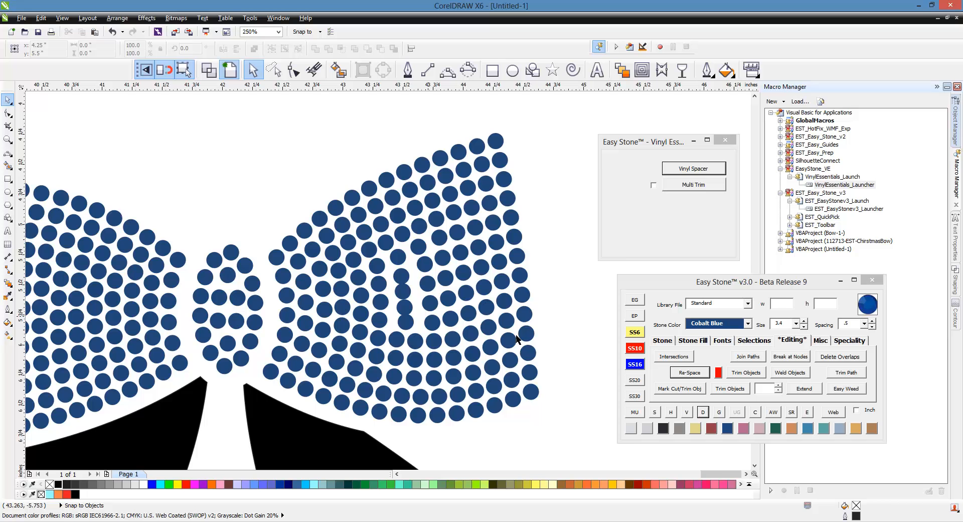
{"action": "scroll", "coordinate": [431, 326], "scroll_direction": "up", "scroll_amount": 2}
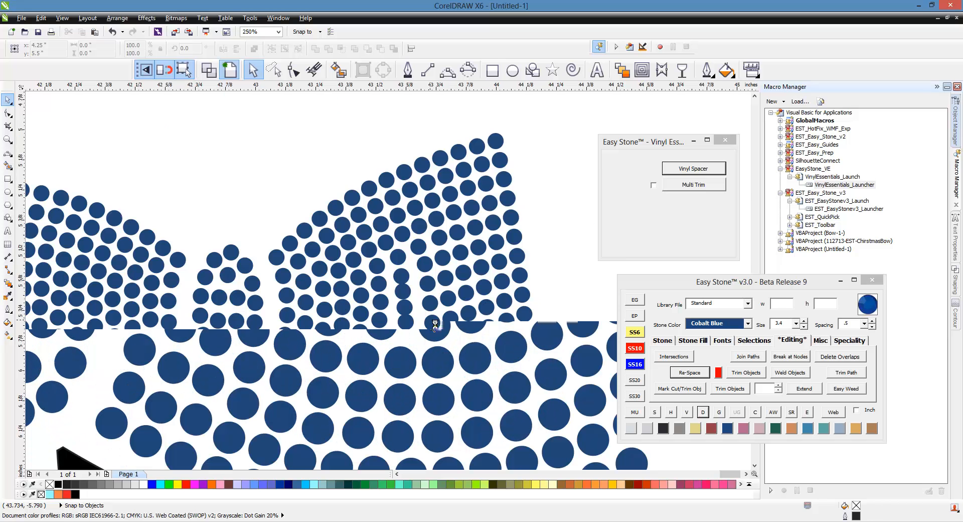